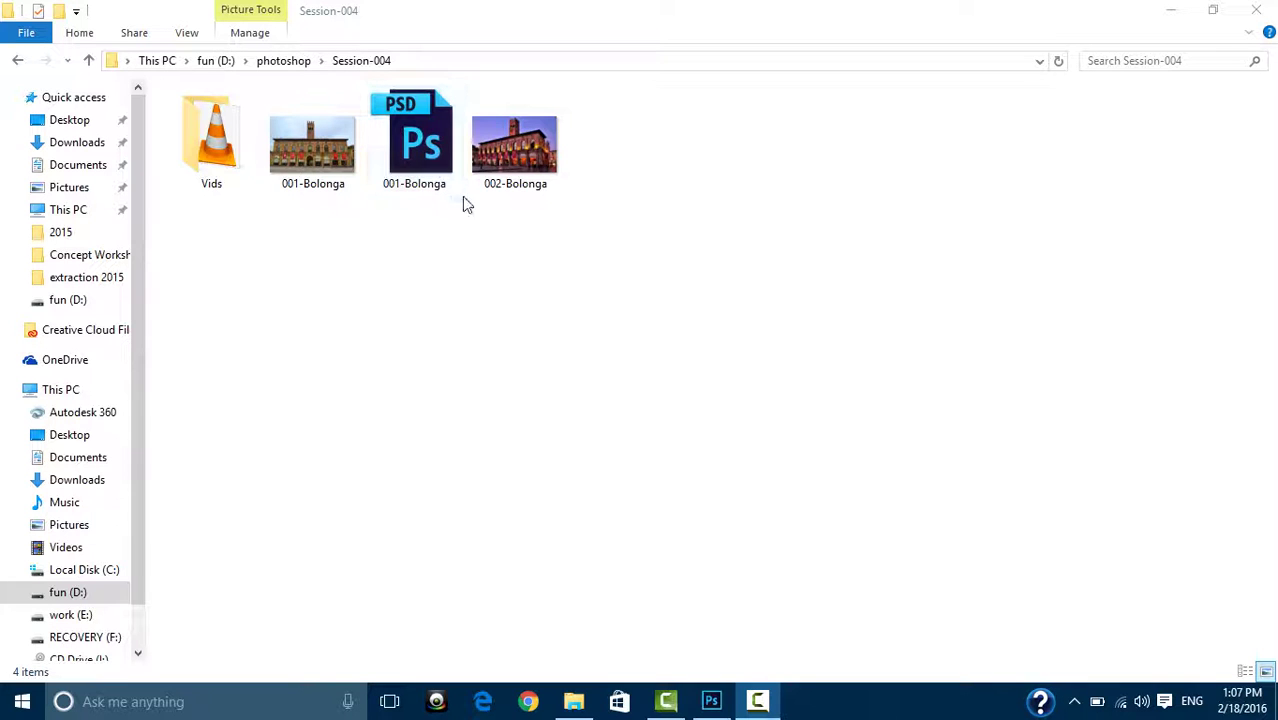
- Open 001-Bolonga.psd from the Session-004 folder in Photoshop
double_click(419, 145)
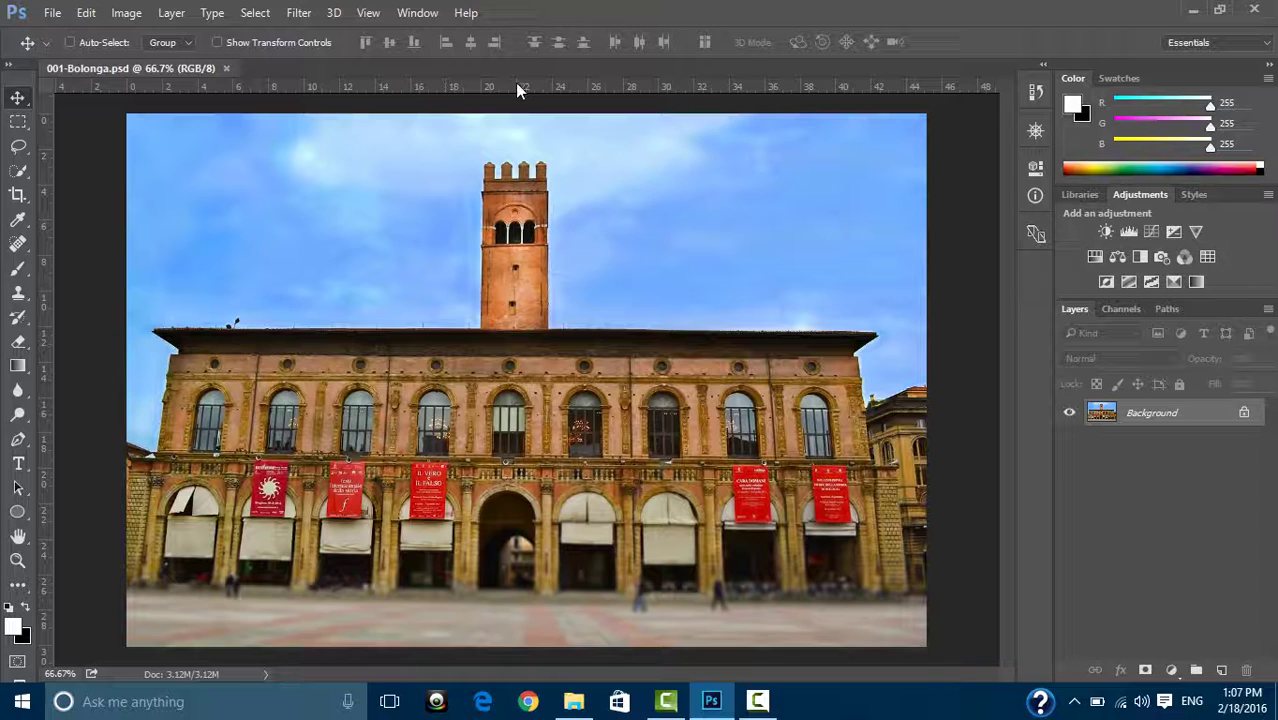
- Close the 001-Bolonga.psd document to return to Photoshop's start screen
click(227, 68)
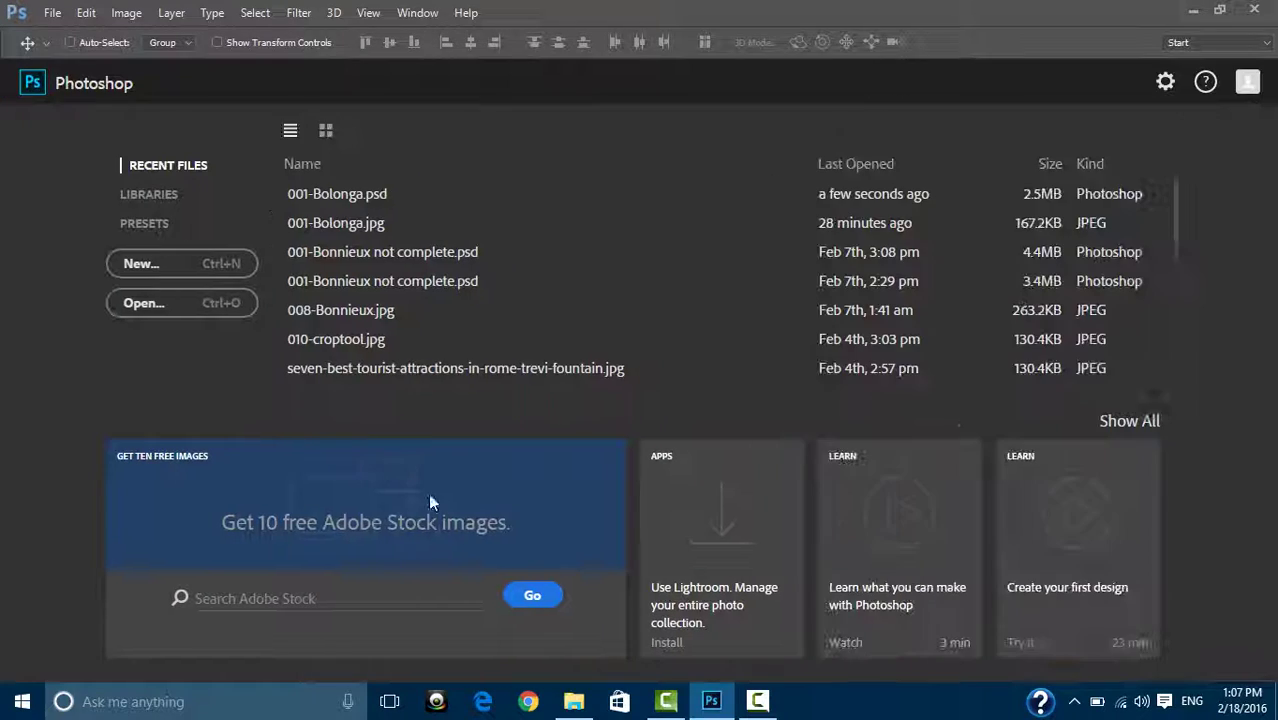
- Drag 001-Bolonga.jpg from the Session-004 folder into Photoshop to open it
click(574, 701)
click(510, 525)
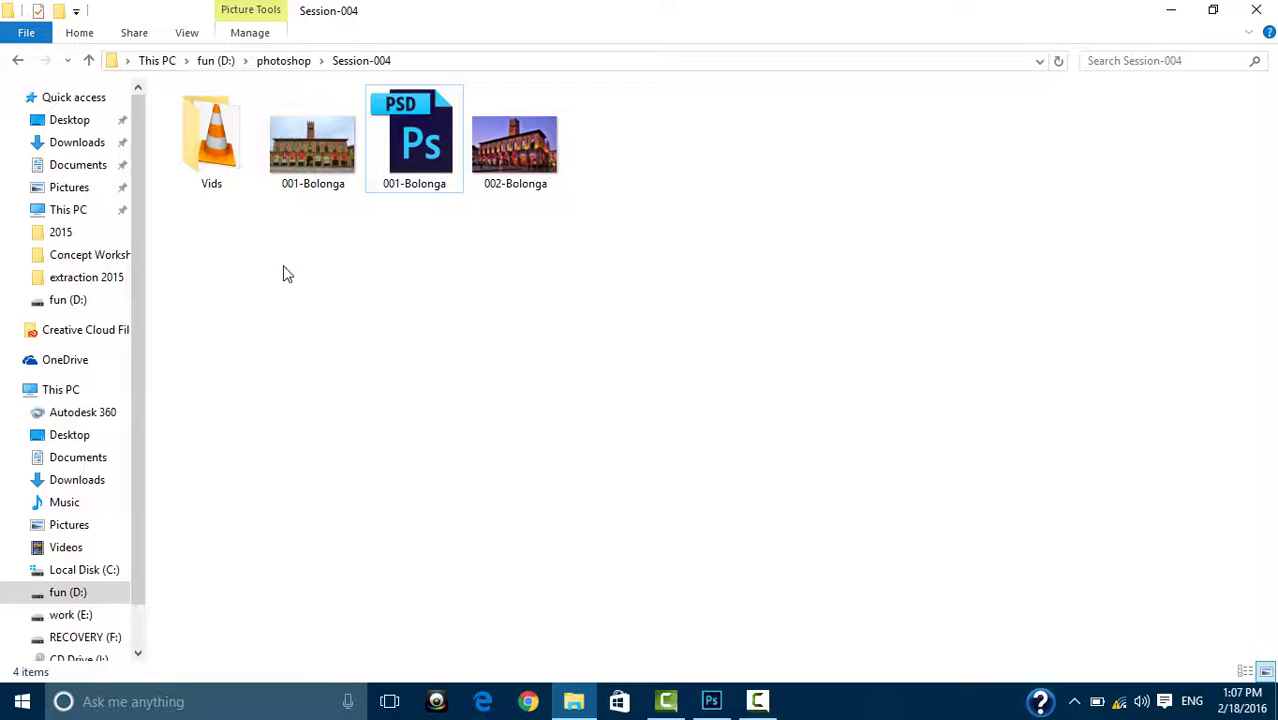
drag(318, 141, 714, 692)
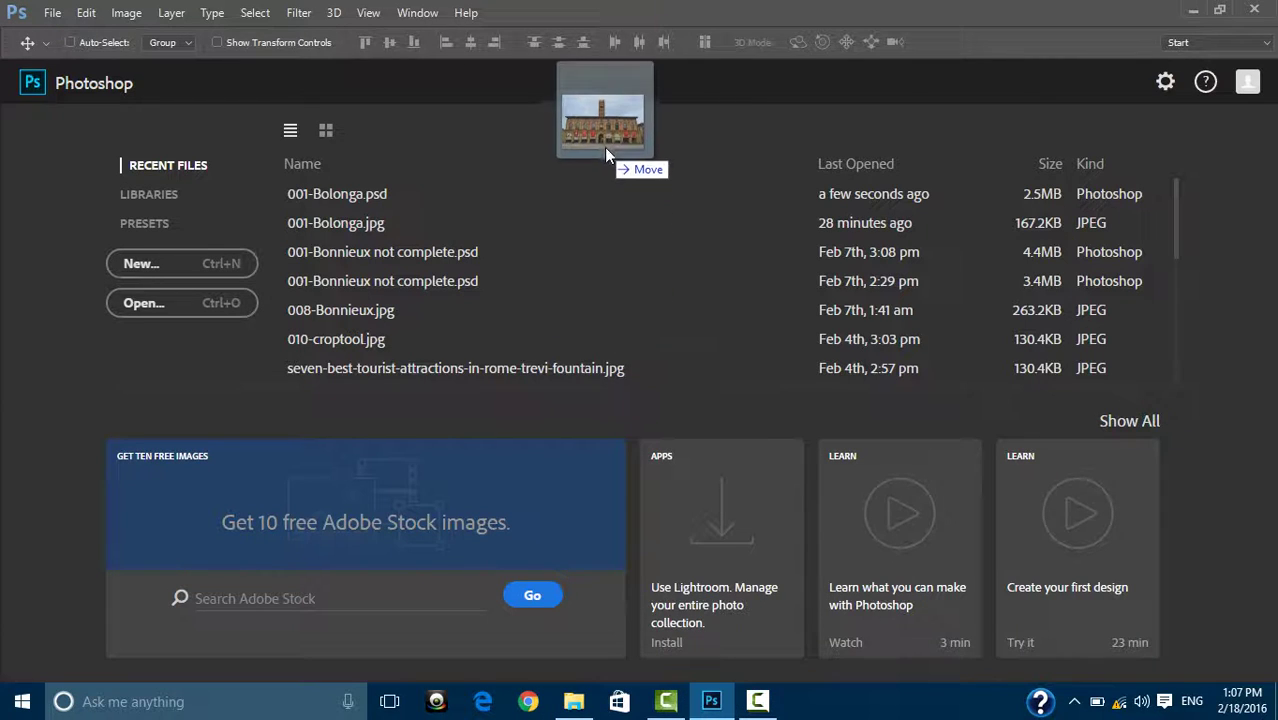
drag(714, 692, 703, 193)
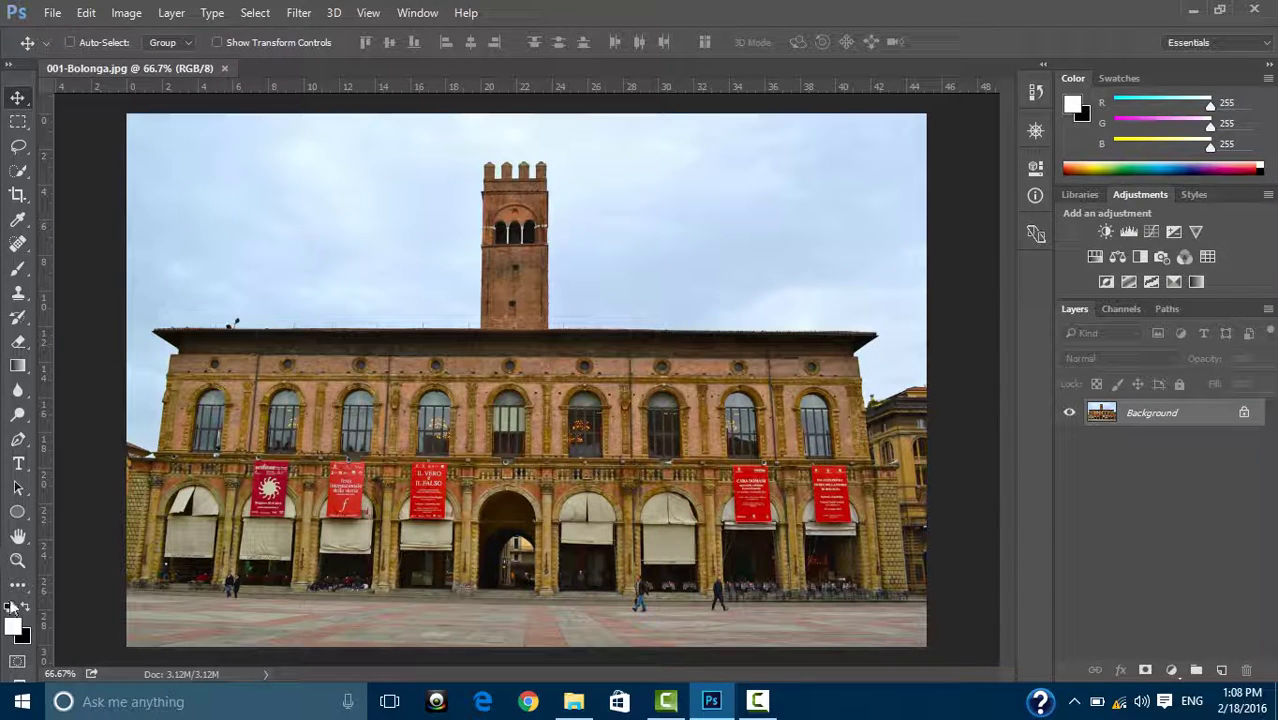
click(126, 13)
mouse_move(154, 61)
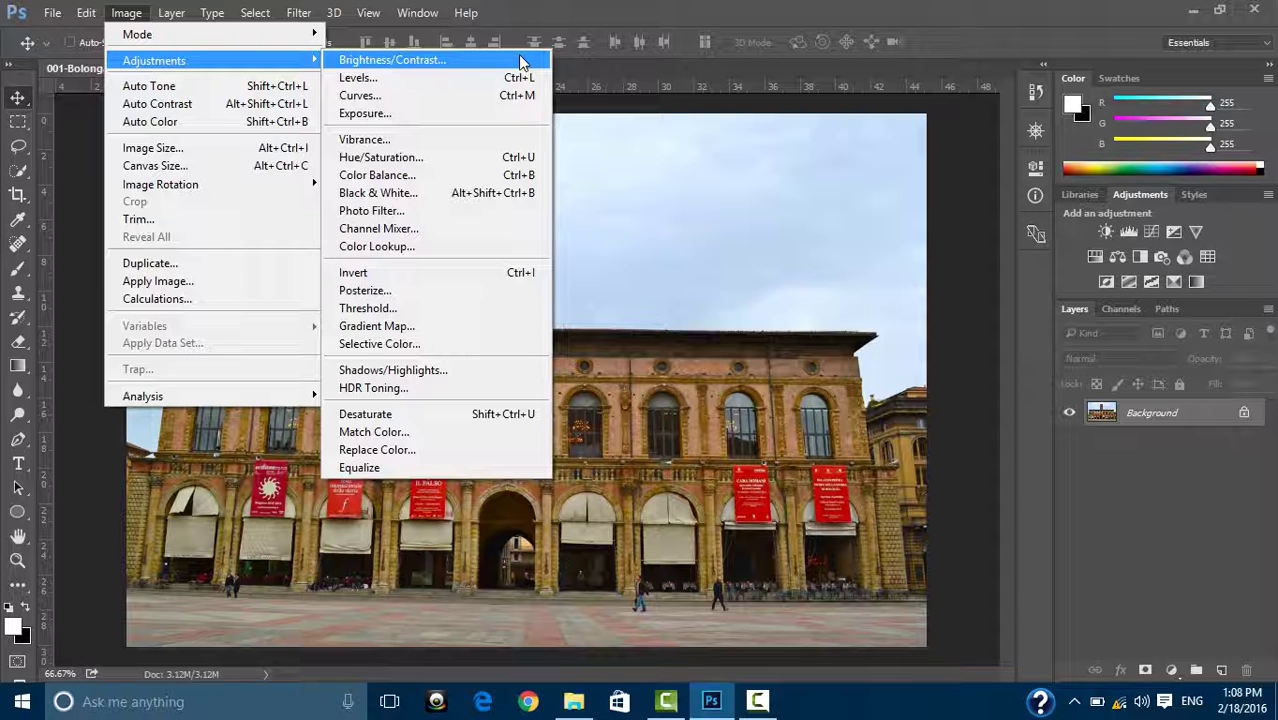
click(1164, 478)
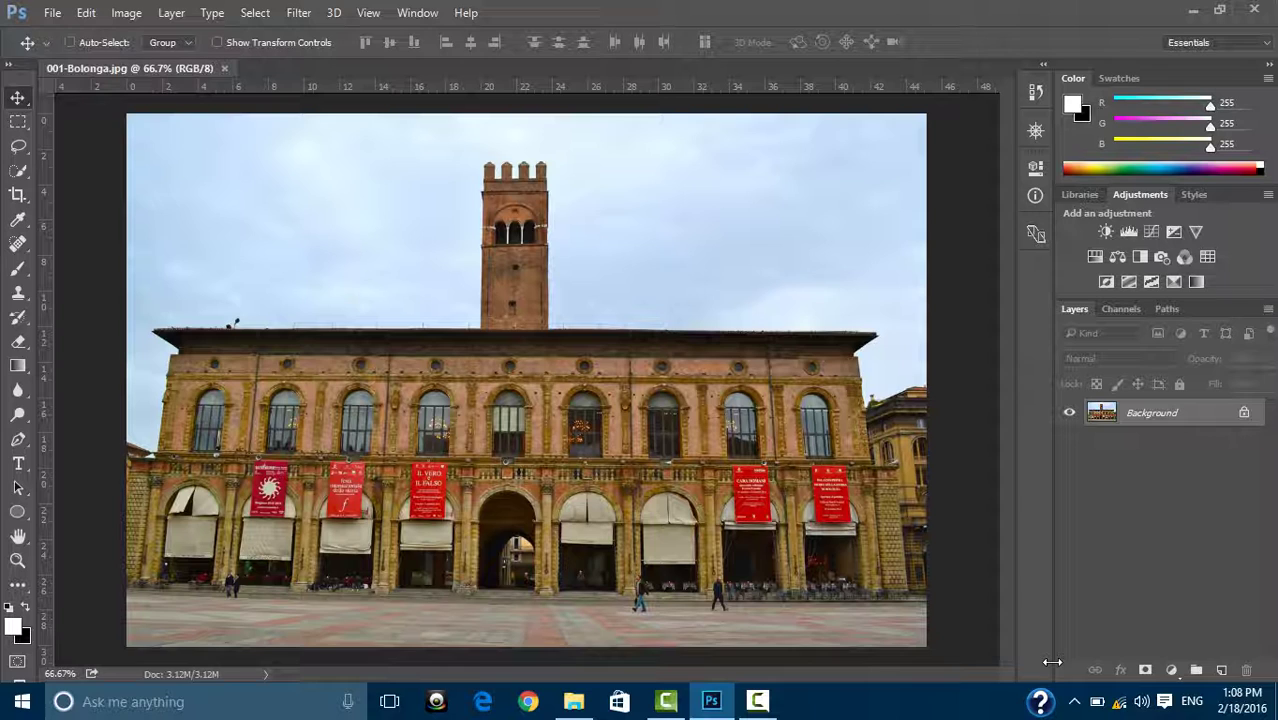
- Add a Brightness/Contrast adjustment layer with Brightness 27 and Contrast 20
click(1106, 232)
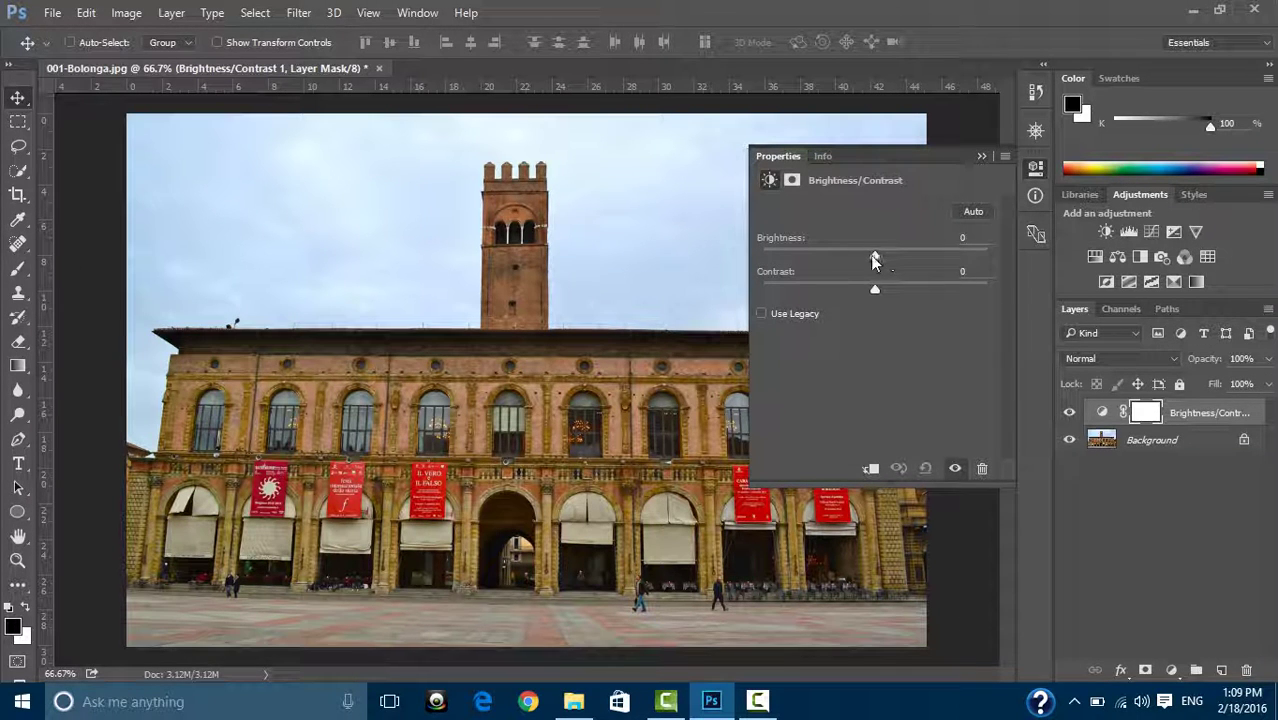
mouse_move(872, 258)
mouse_down()
mouse_move(916, 259)
mouse_move(834, 263)
mouse_move(902, 264)
mouse_move(864, 266)
mouse_move(893, 272)
mouse_up()
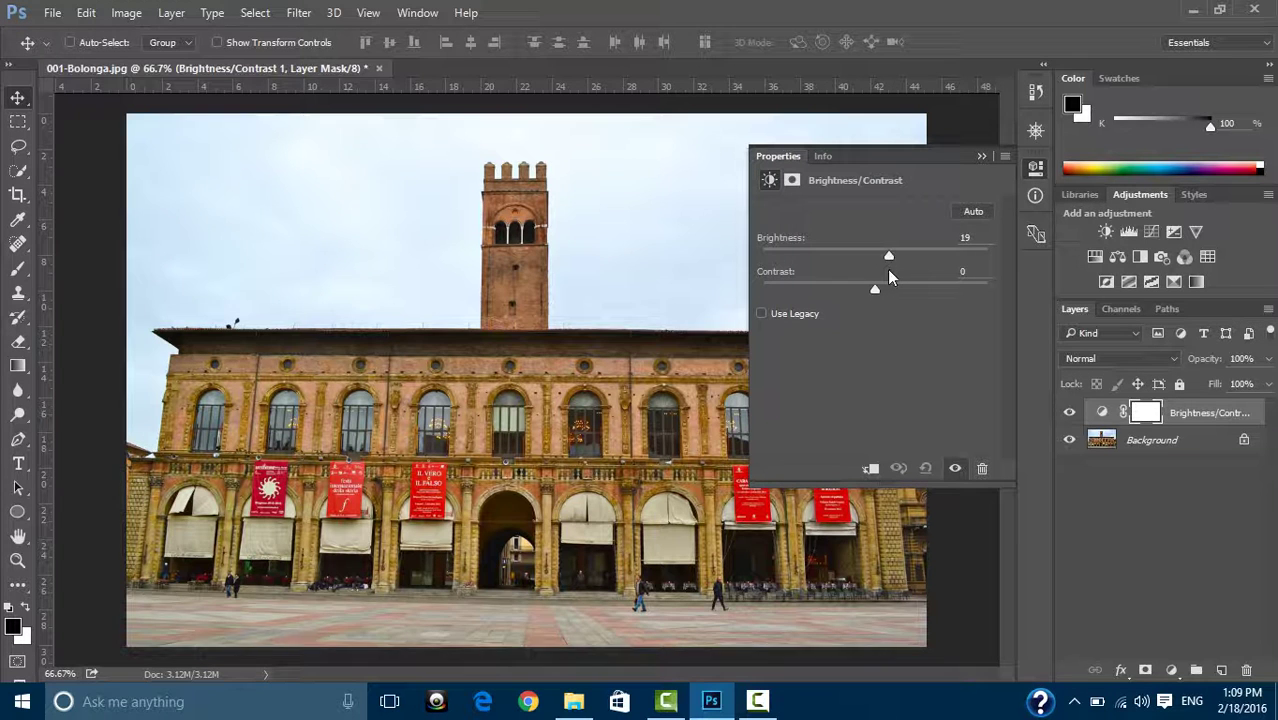
drag(892, 276, 894, 276)
drag(891, 256, 893, 292)
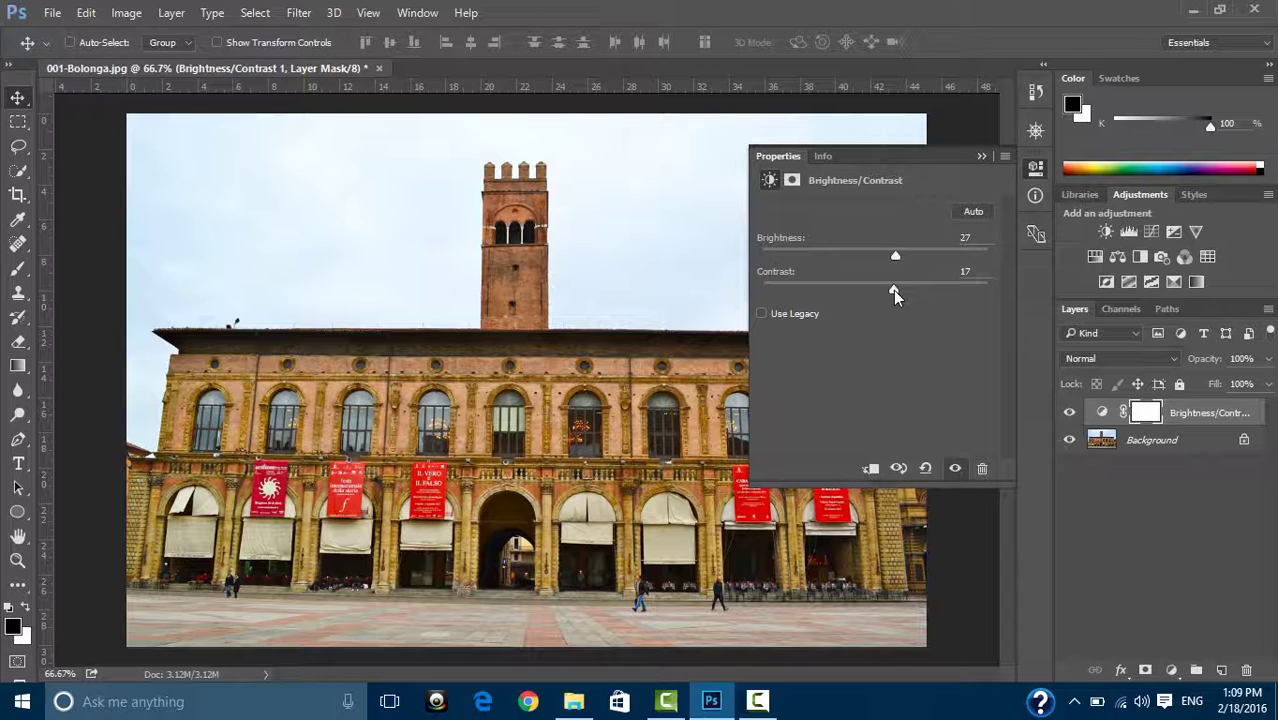
click(987, 271)
text(20)
click(981, 156)
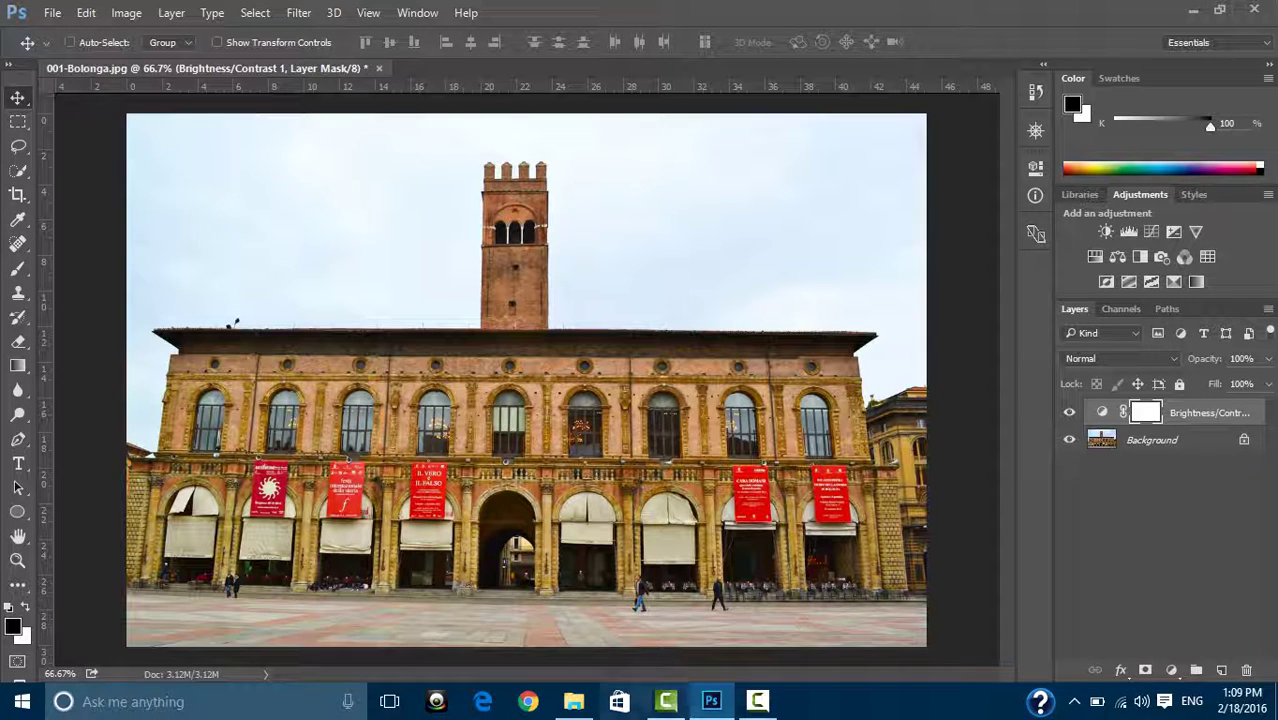
click(1069, 413)
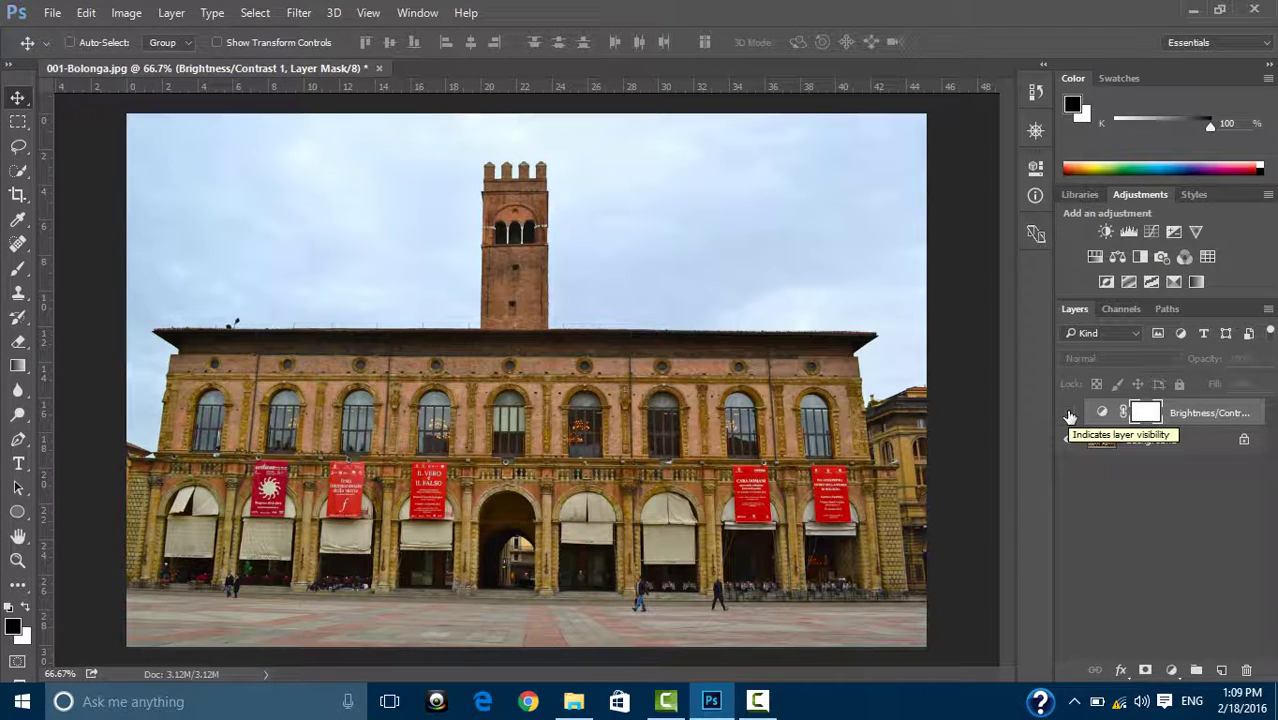
click(1101, 440)
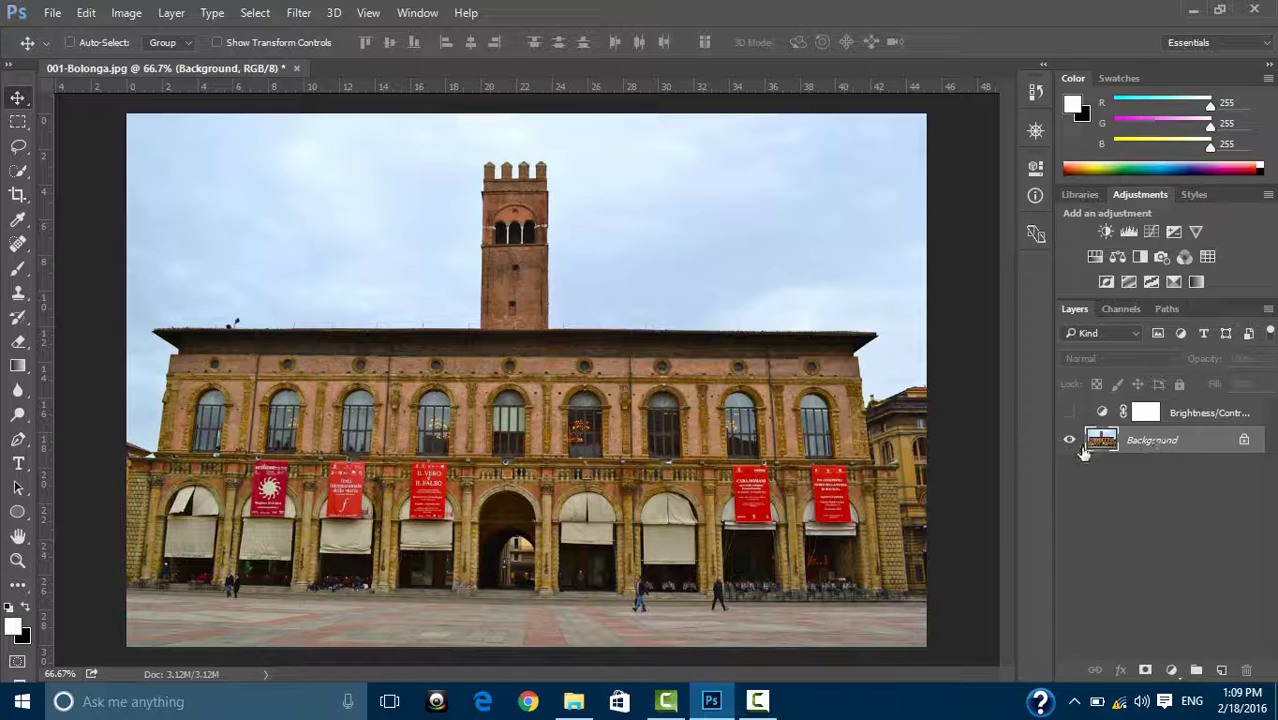
click(1147, 412)
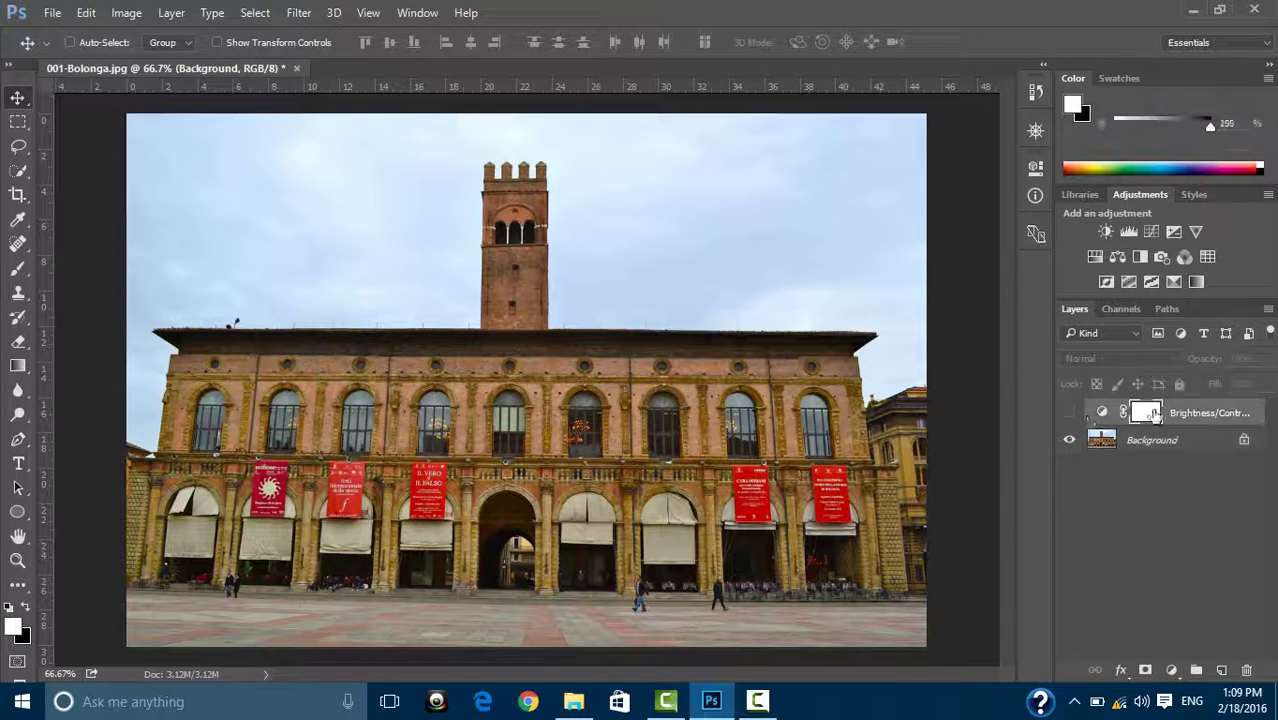
click(1069, 413)
click(1069, 413)
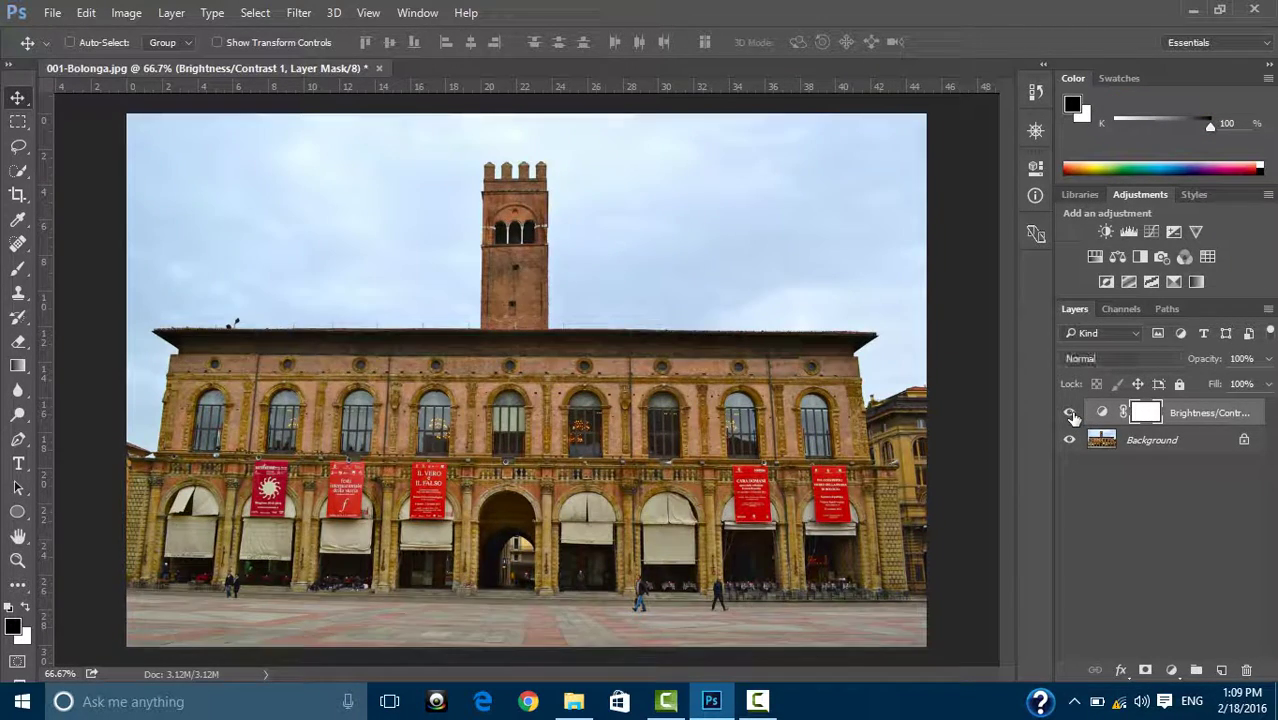
click(1069, 413)
click(1069, 413)
click(1069, 413)
click(1069, 413)
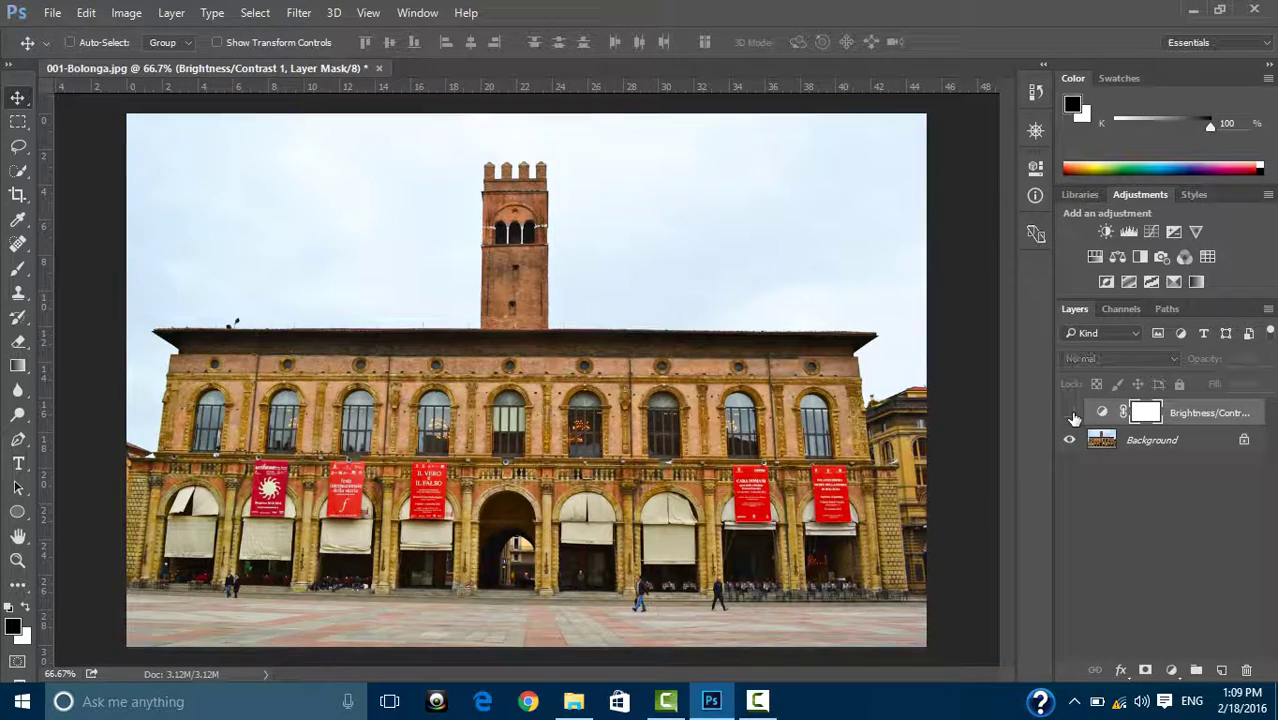
click(1069, 413)
click(1071, 414)
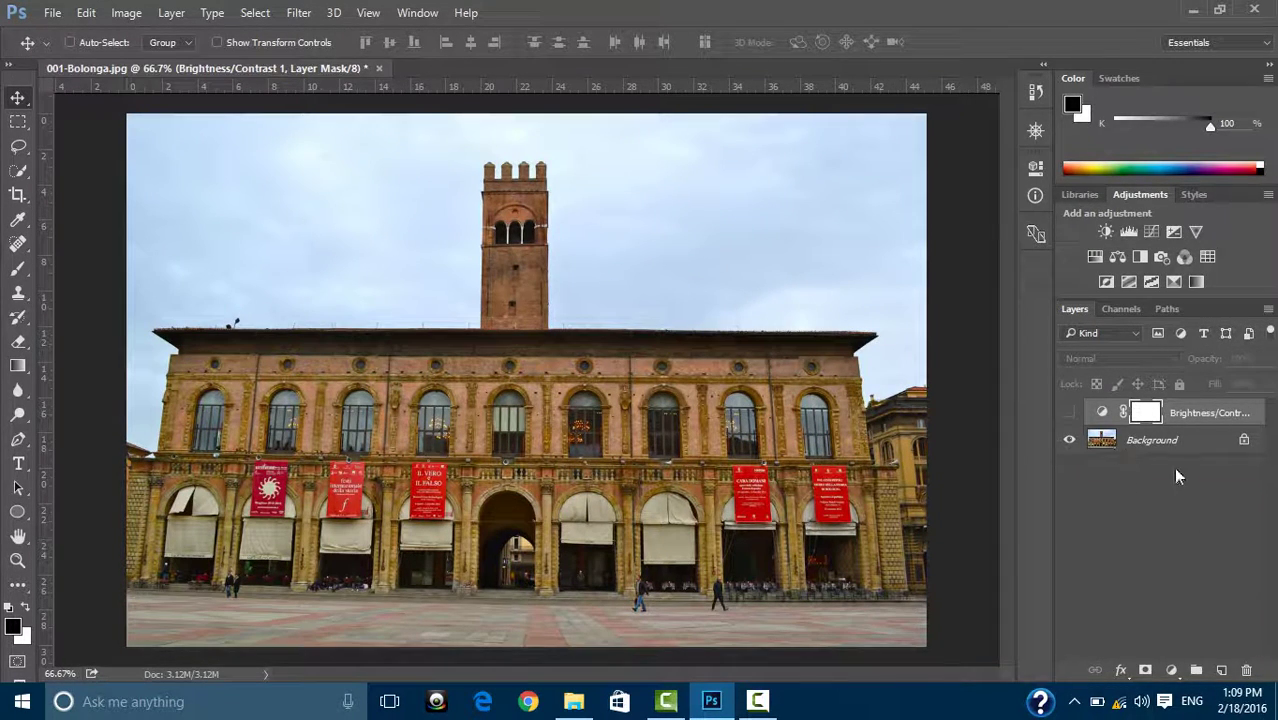
click(1069, 413)
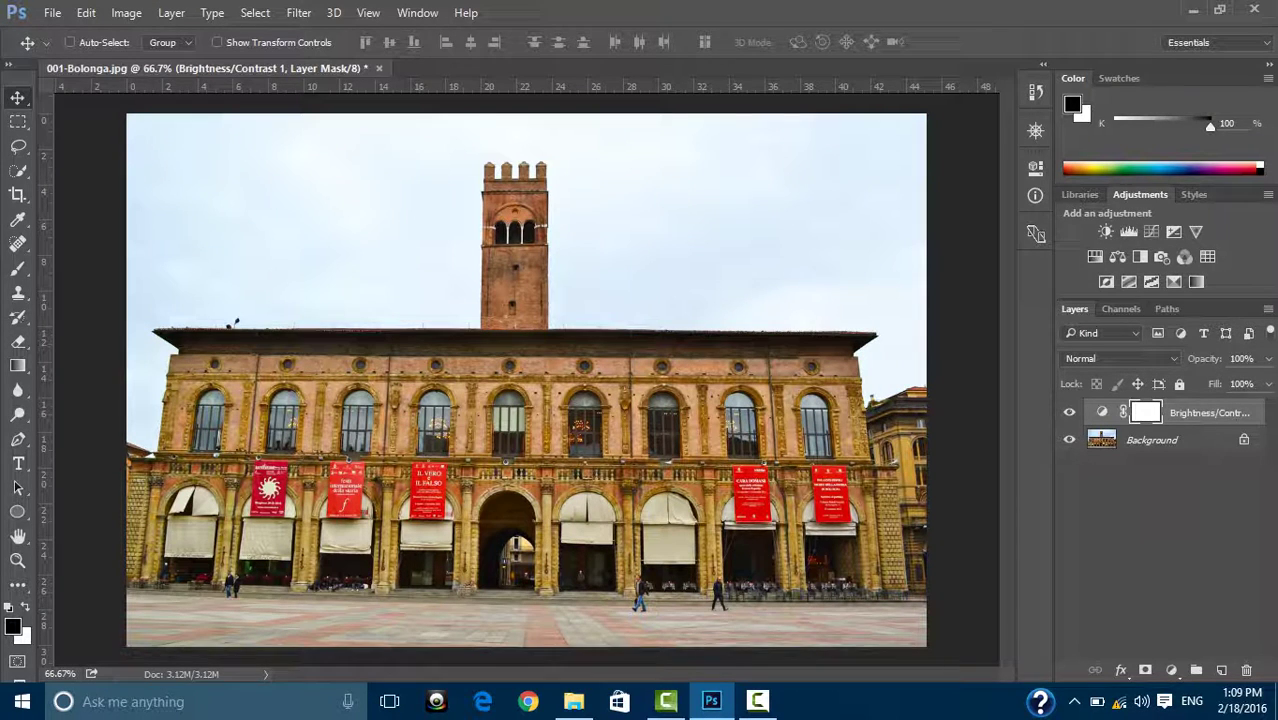
double_click(1102, 412)
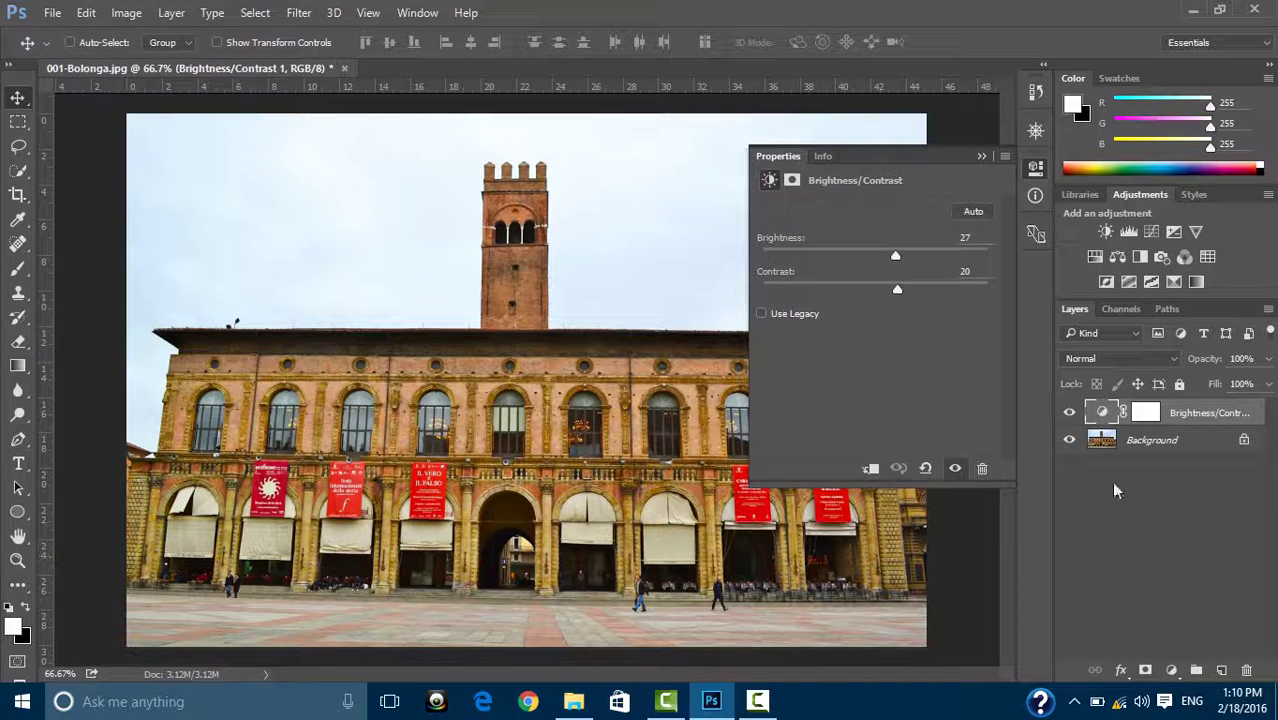
click(981, 156)
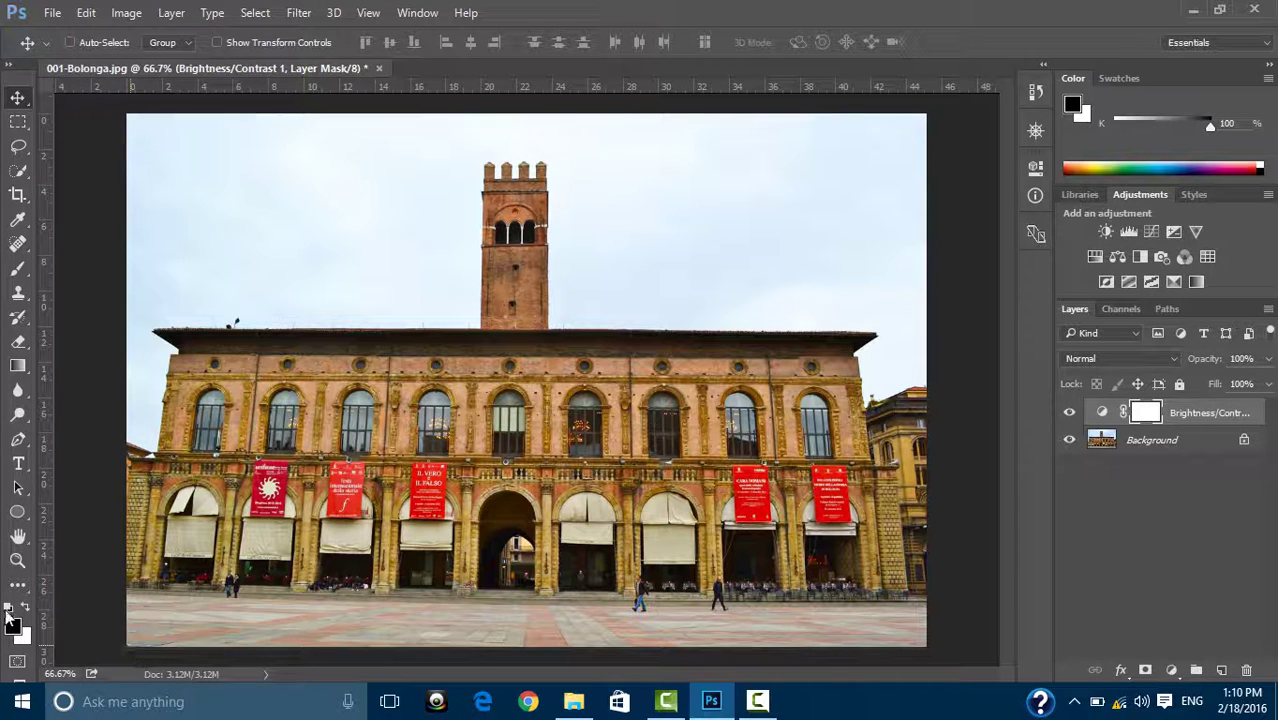
- Select the Brush tool at 90 px with black as the foreground colour
click(19, 514)
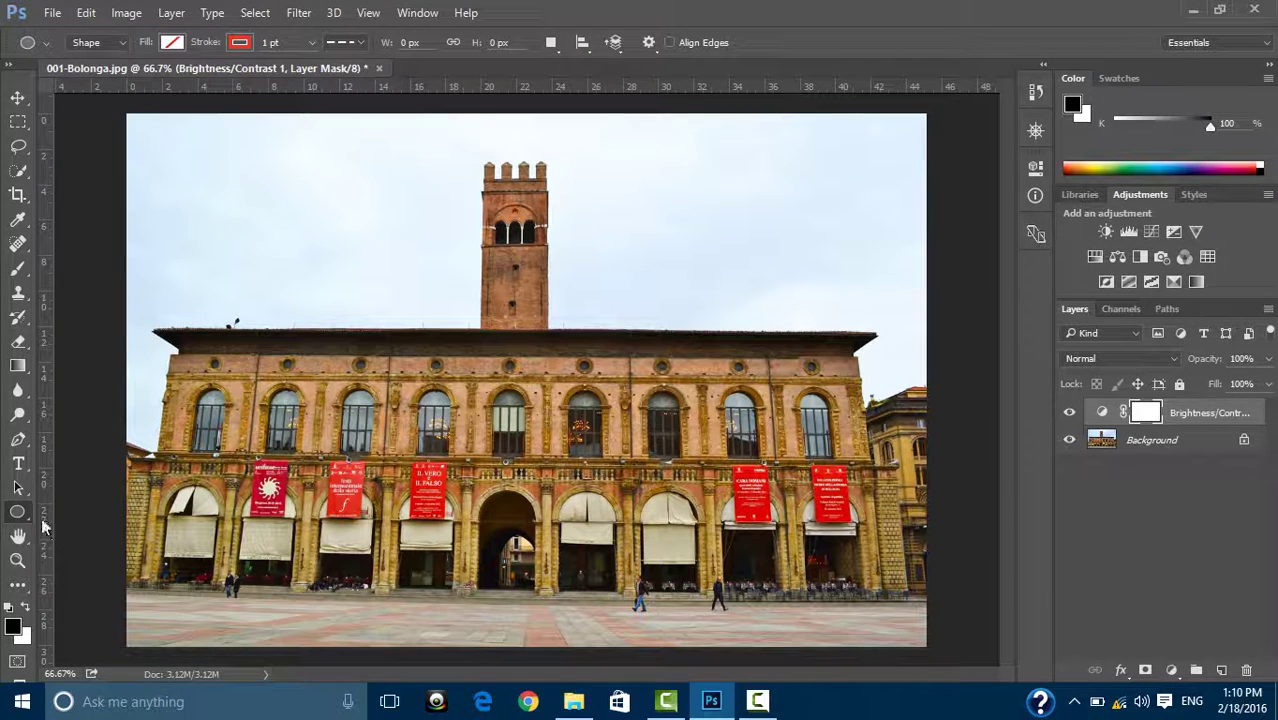
click(18, 268)
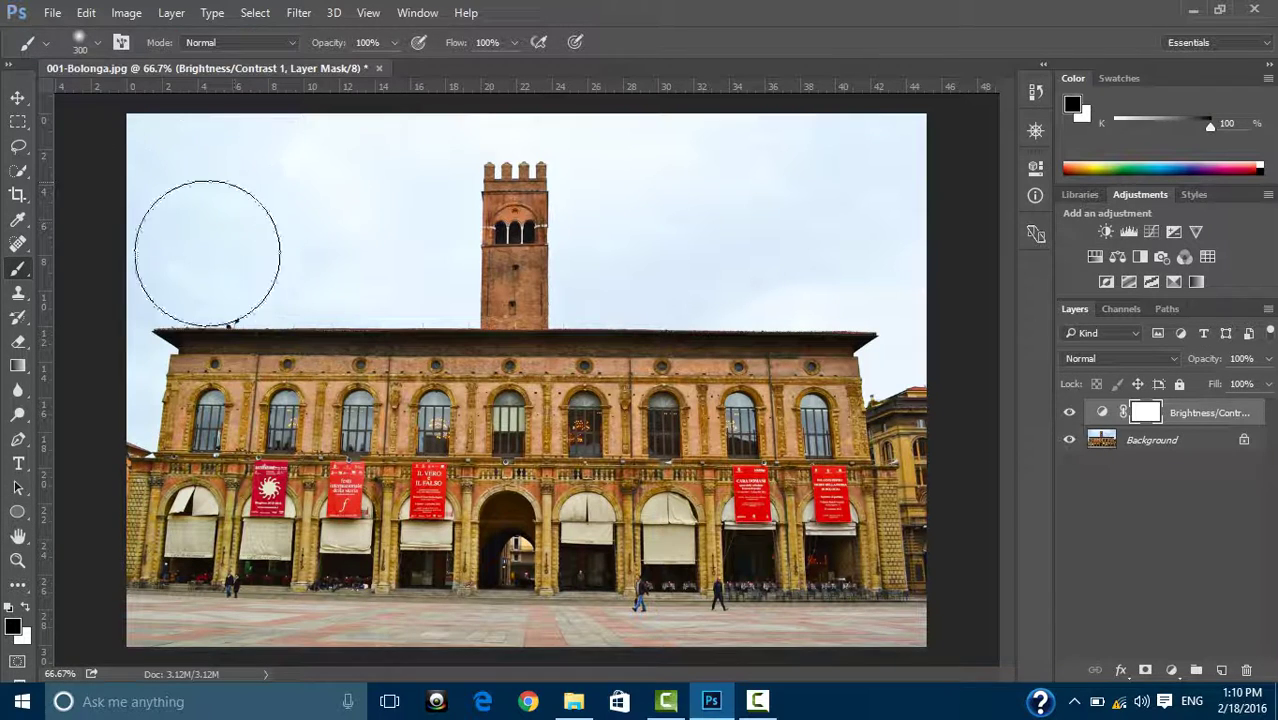
key(bracketleft)
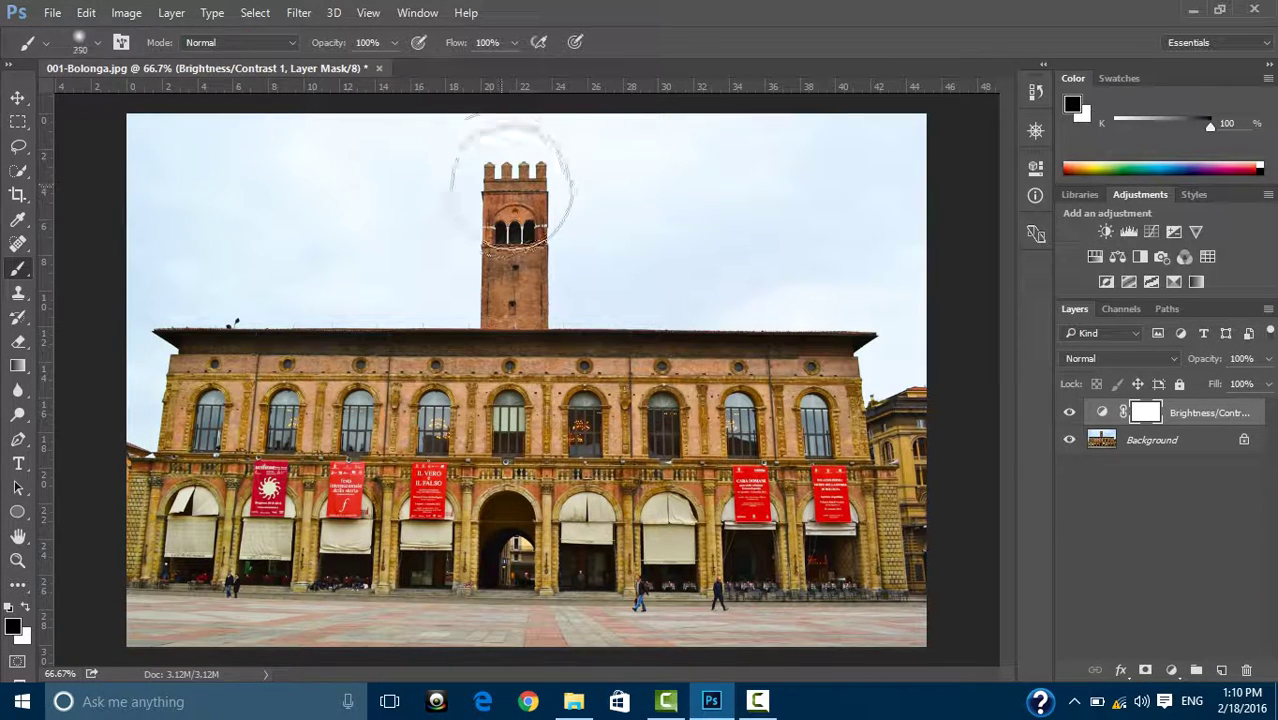
key(bracketleft)
key(bracketleft)
key(bracketleft)
key(bracketleft)
key(bracketleft)
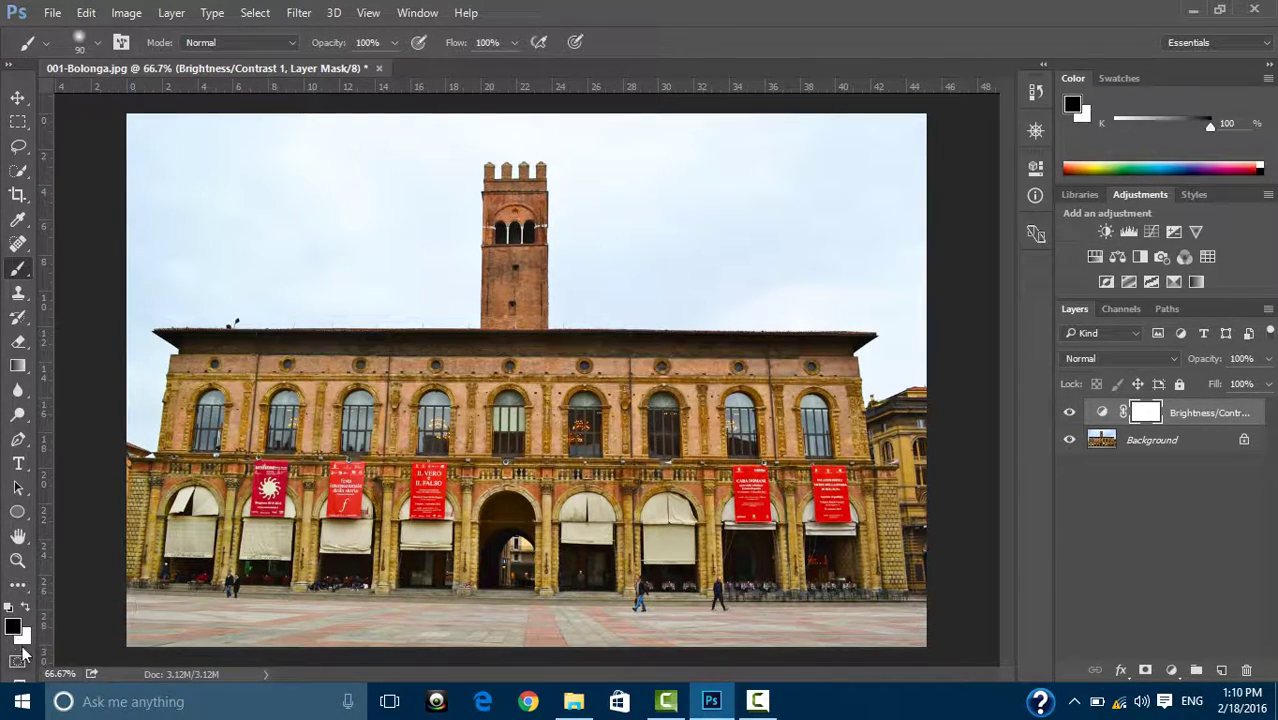
click(25, 609)
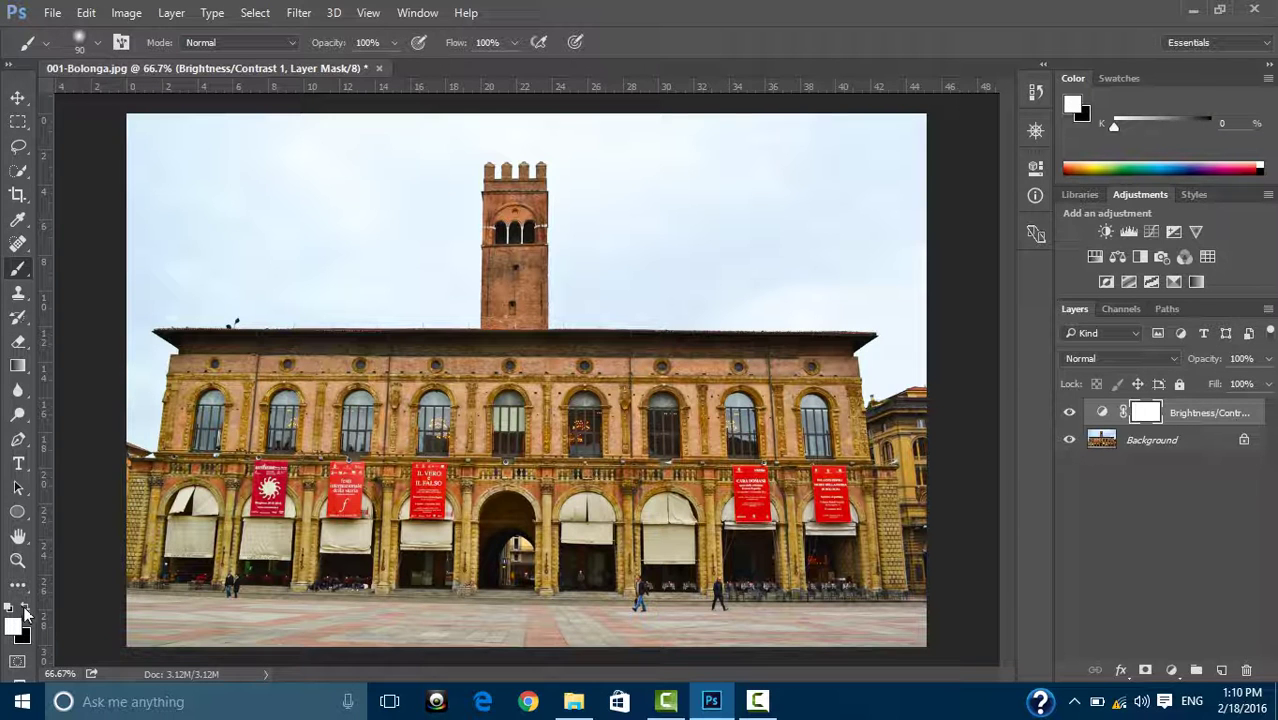
click(27, 612)
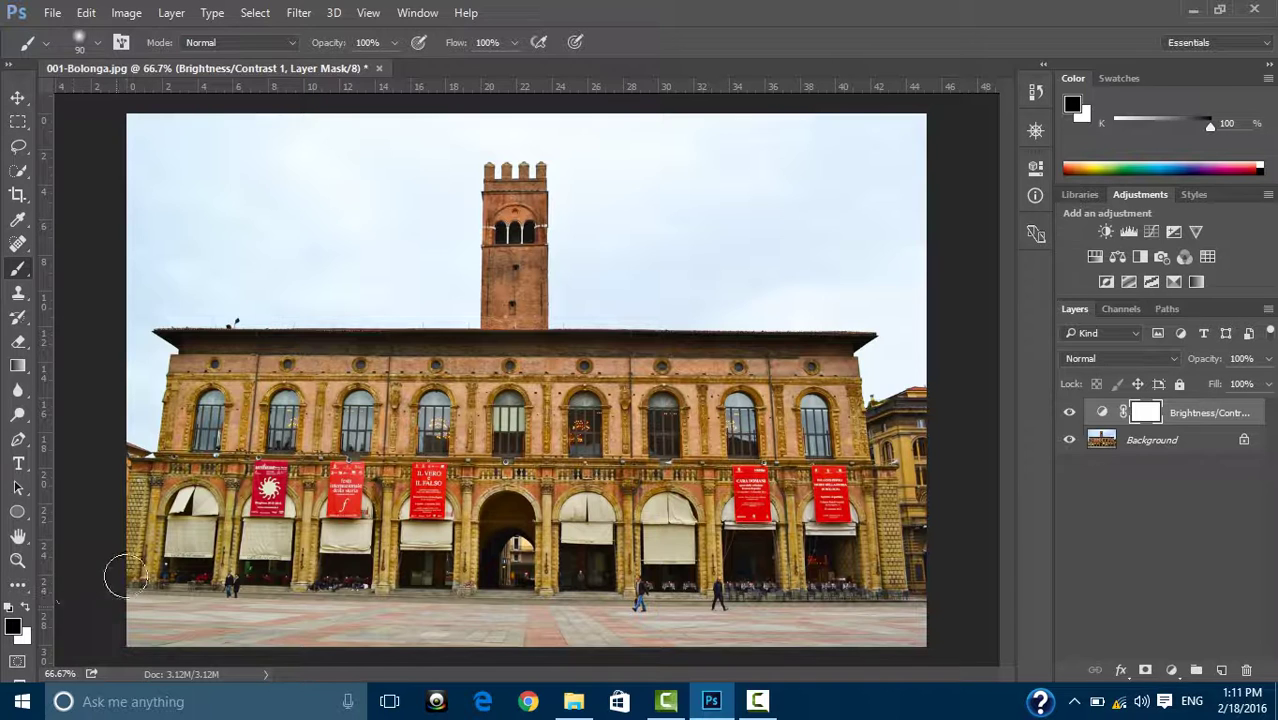
- Paint black on the adjustment mask across the sky around the tower and edges
mouse_move(598, 340)
mouse_down()
mouse_move(568, 305)
mouse_move(913, 314)
mouse_up()
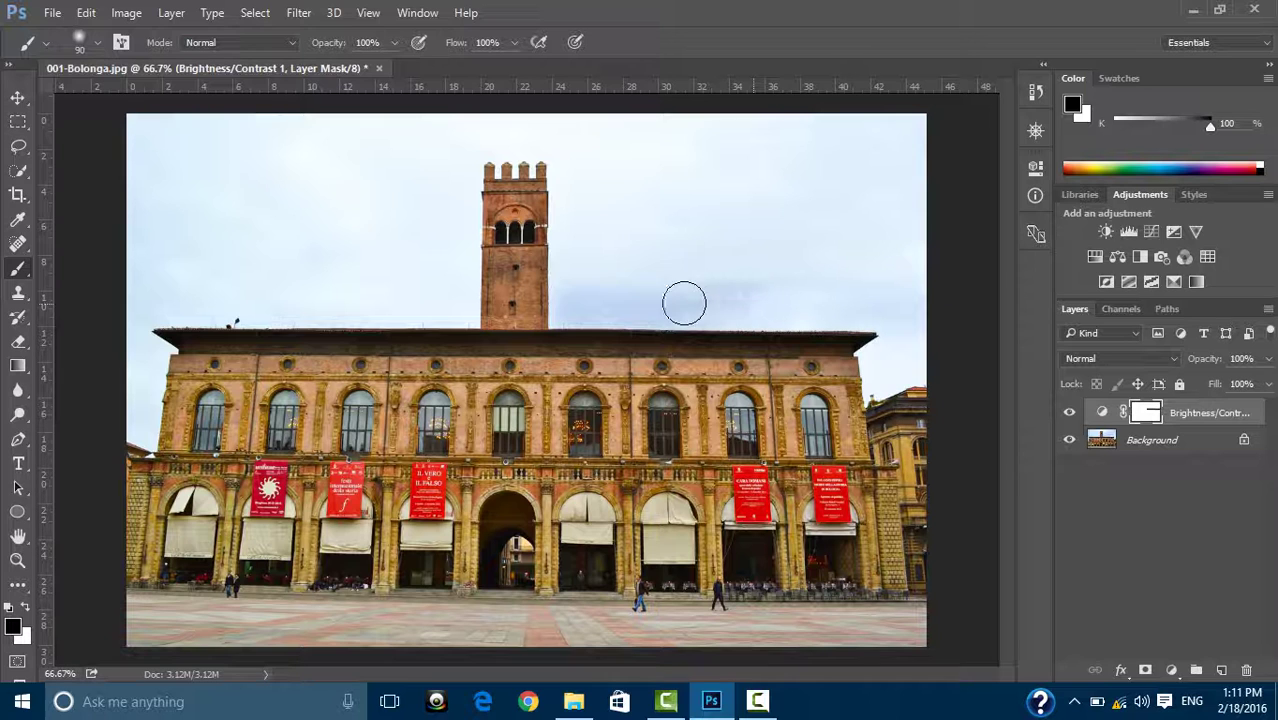
mouse_move(569, 289)
mouse_down()
mouse_move(713, 271)
mouse_move(935, 275)
mouse_move(856, 248)
mouse_move(602, 234)
mouse_up()
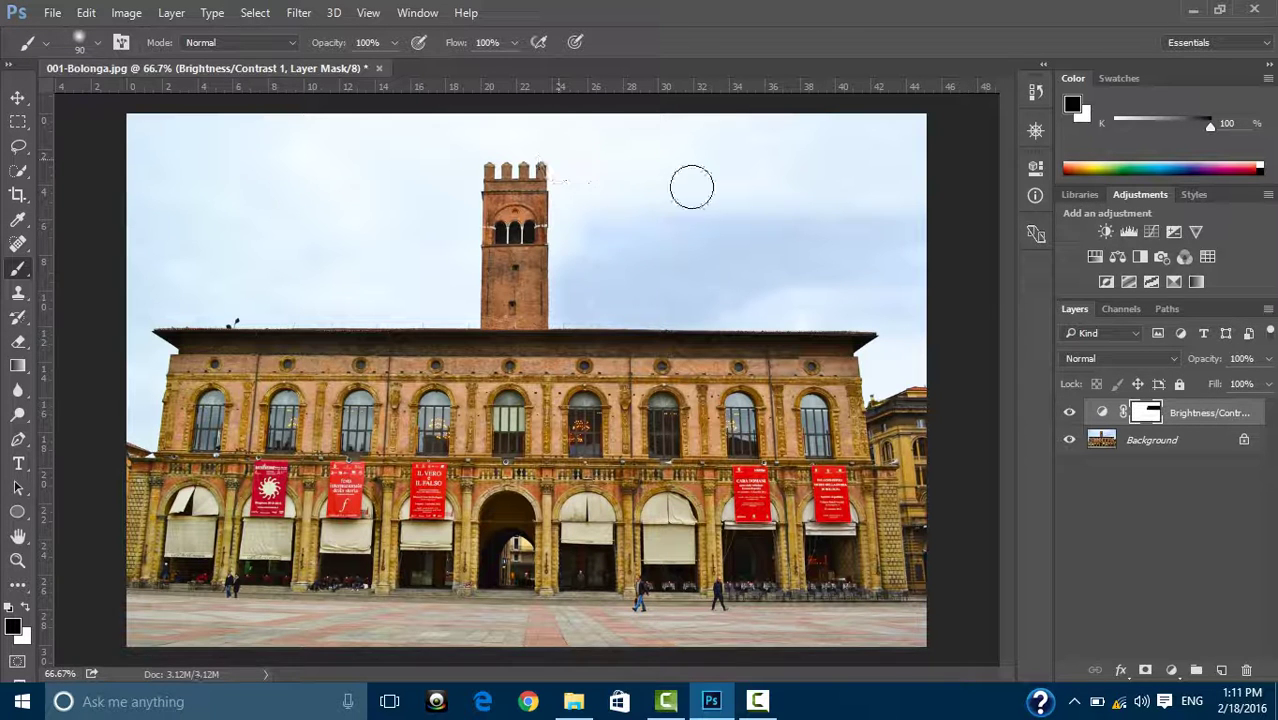
mouse_move(656, 200)
mouse_down()
mouse_move(905, 198)
mouse_move(722, 137)
mouse_move(859, 128)
mouse_move(622, 143)
mouse_move(892, 145)
mouse_up()
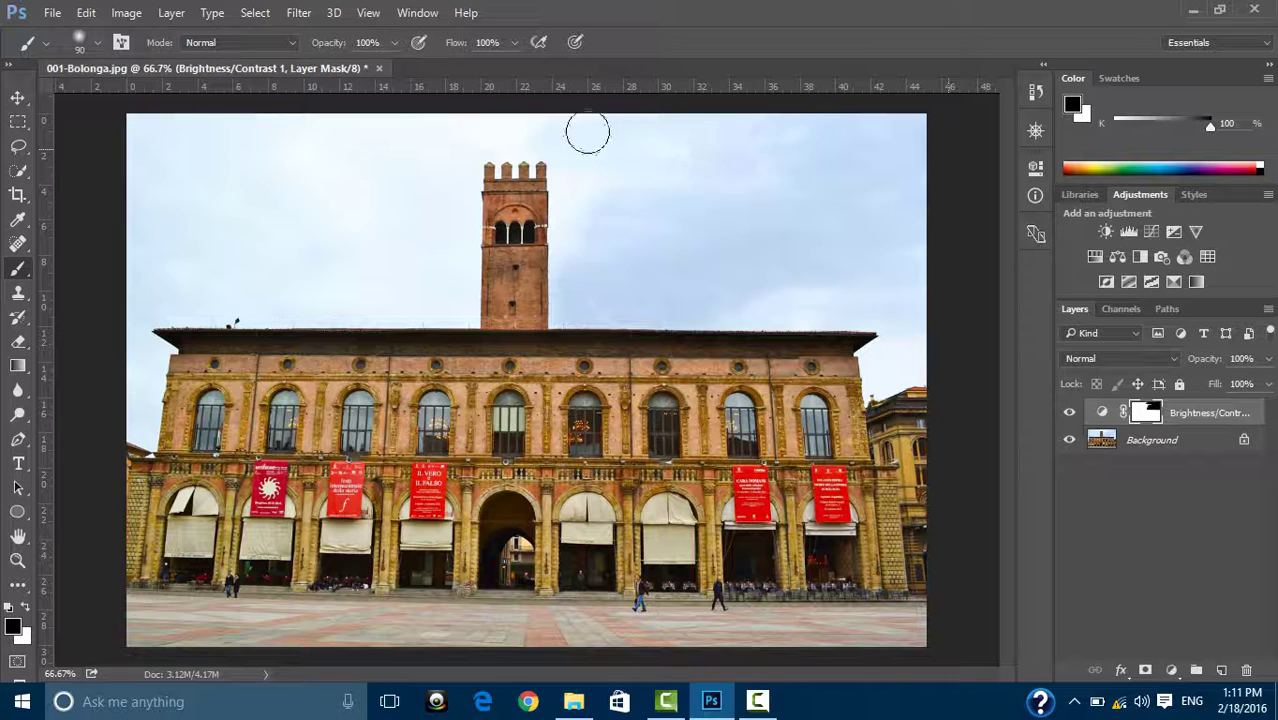
mouse_move(565, 235)
mouse_down()
mouse_move(564, 305)
mouse_move(577, 278)
mouse_move(571, 163)
mouse_up()
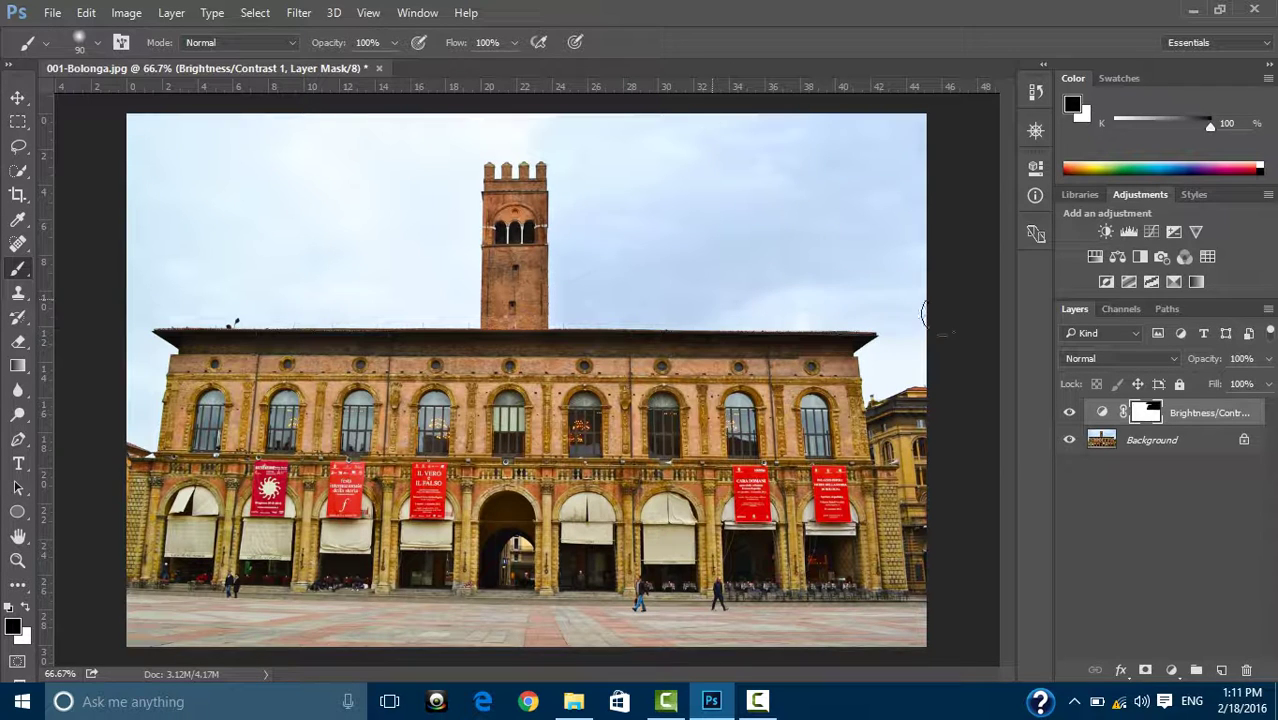
drag(913, 357, 856, 384)
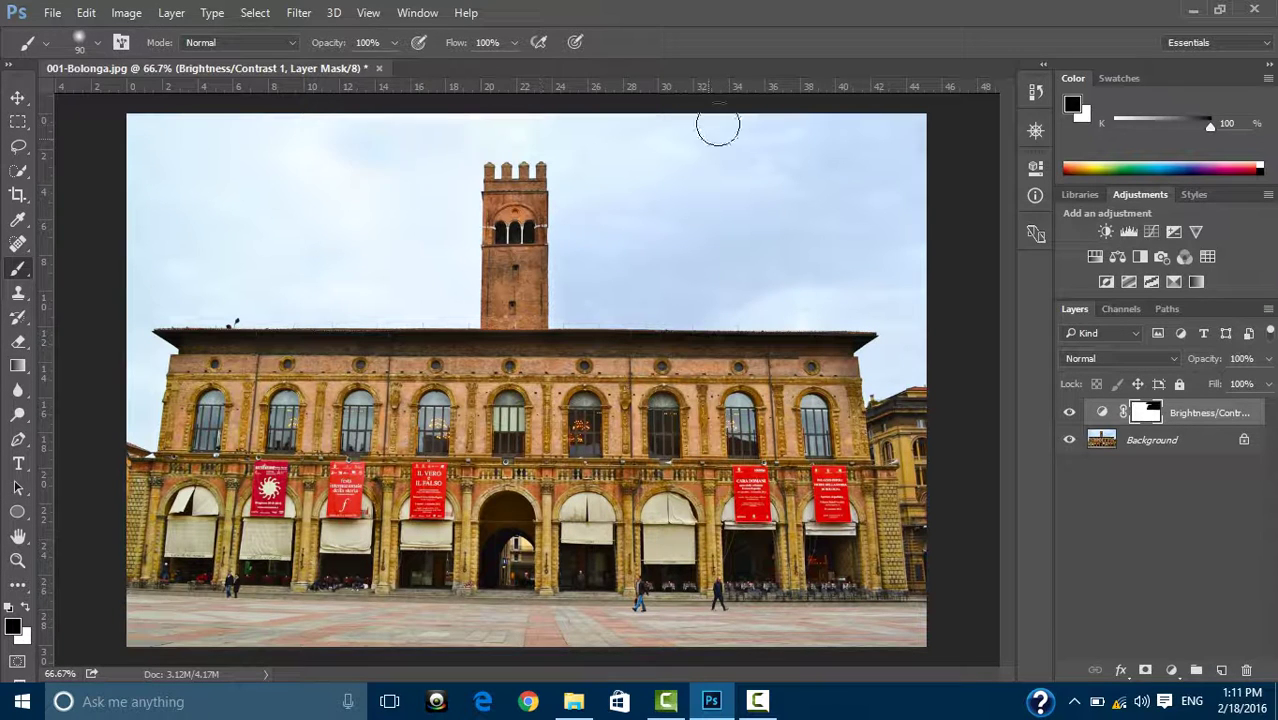
mouse_move(141, 163)
mouse_down()
mouse_move(456, 163)
mouse_move(465, 288)
mouse_move(456, 314)
mouse_move(113, 297)
mouse_move(114, 228)
mouse_move(322, 177)
mouse_move(320, 214)
mouse_move(125, 259)
mouse_up()
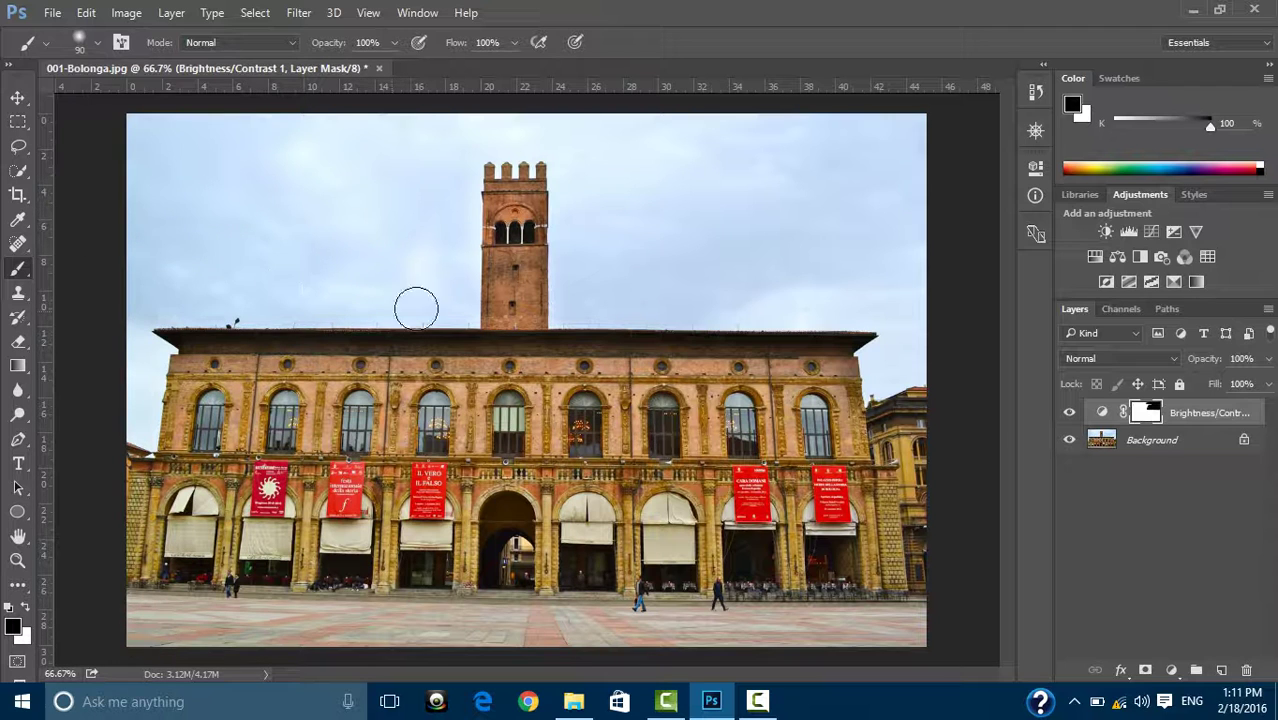
mouse_move(307, 172)
mouse_down()
mouse_move(556, 134)
mouse_move(799, 120)
mouse_move(100, 205)
mouse_move(139, 370)
mouse_up()
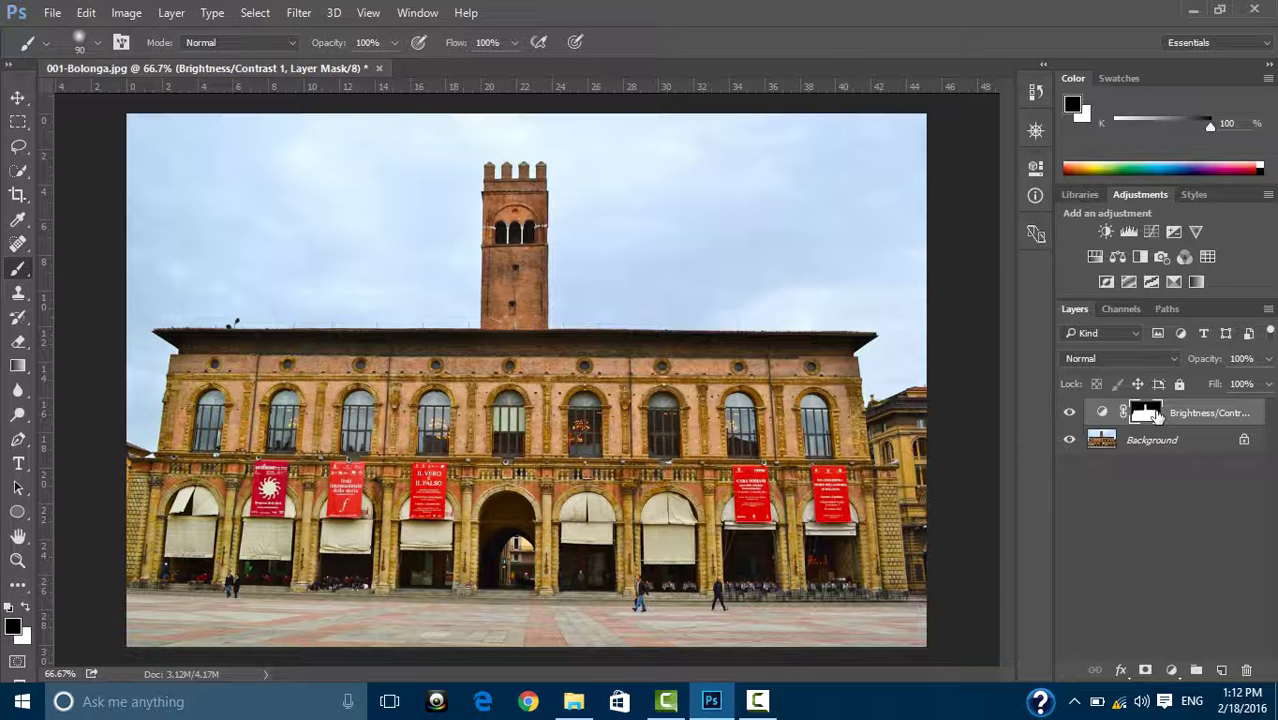
- Invert the mask and back with Ctrl+I, then hide the Brightness/Contrast layer
key(ctrl+i)
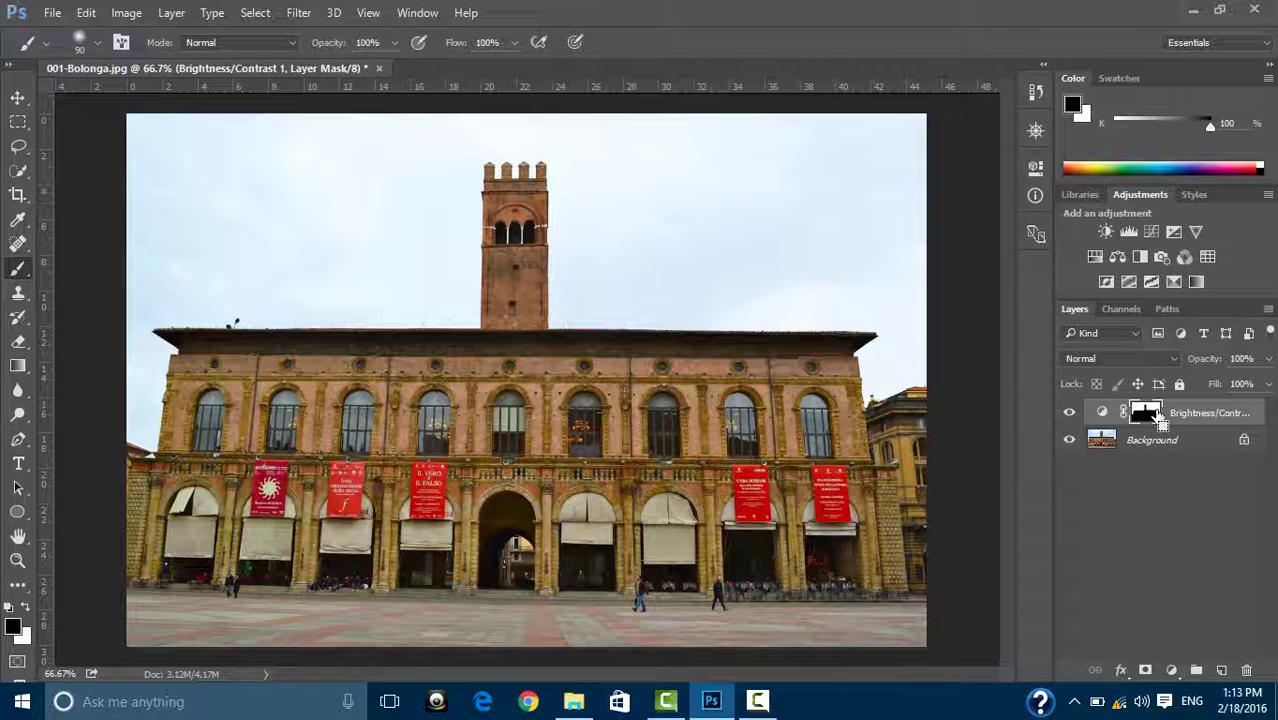
key(ctrl+i)
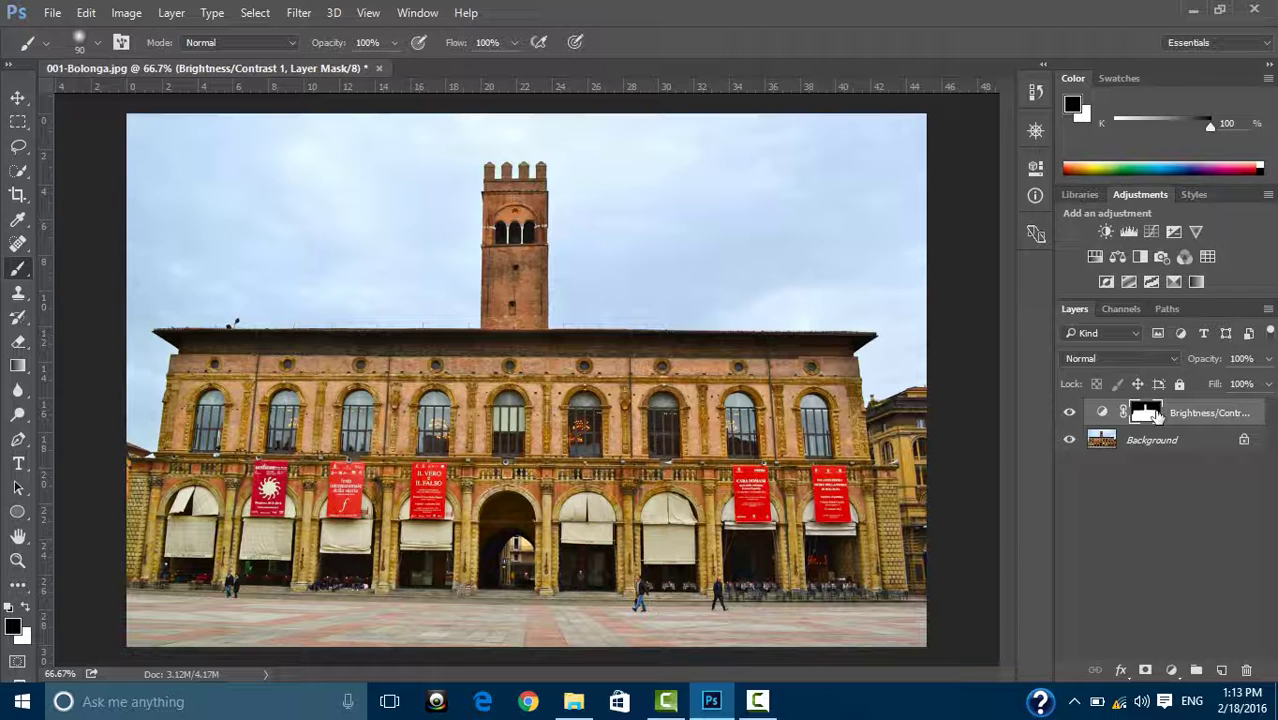
click(1069, 412)
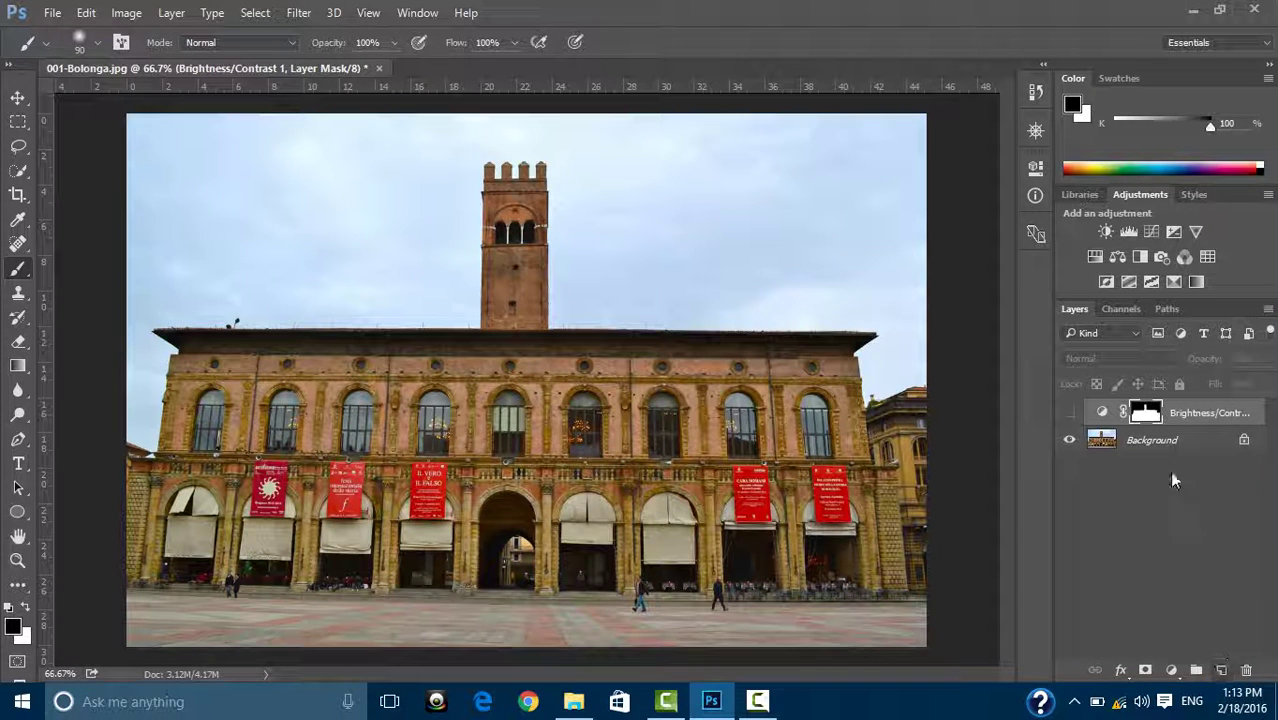
click(1160, 442)
click(1221, 669)
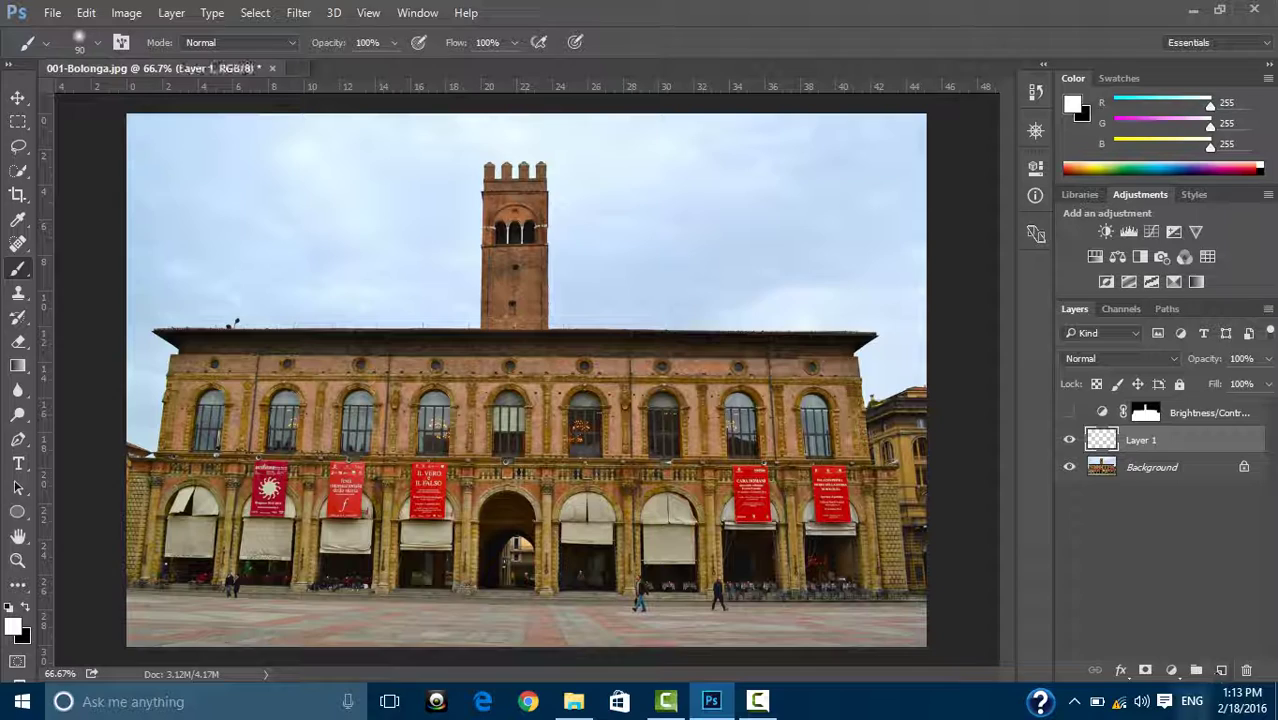
click(126, 12)
mouse_move(154, 61)
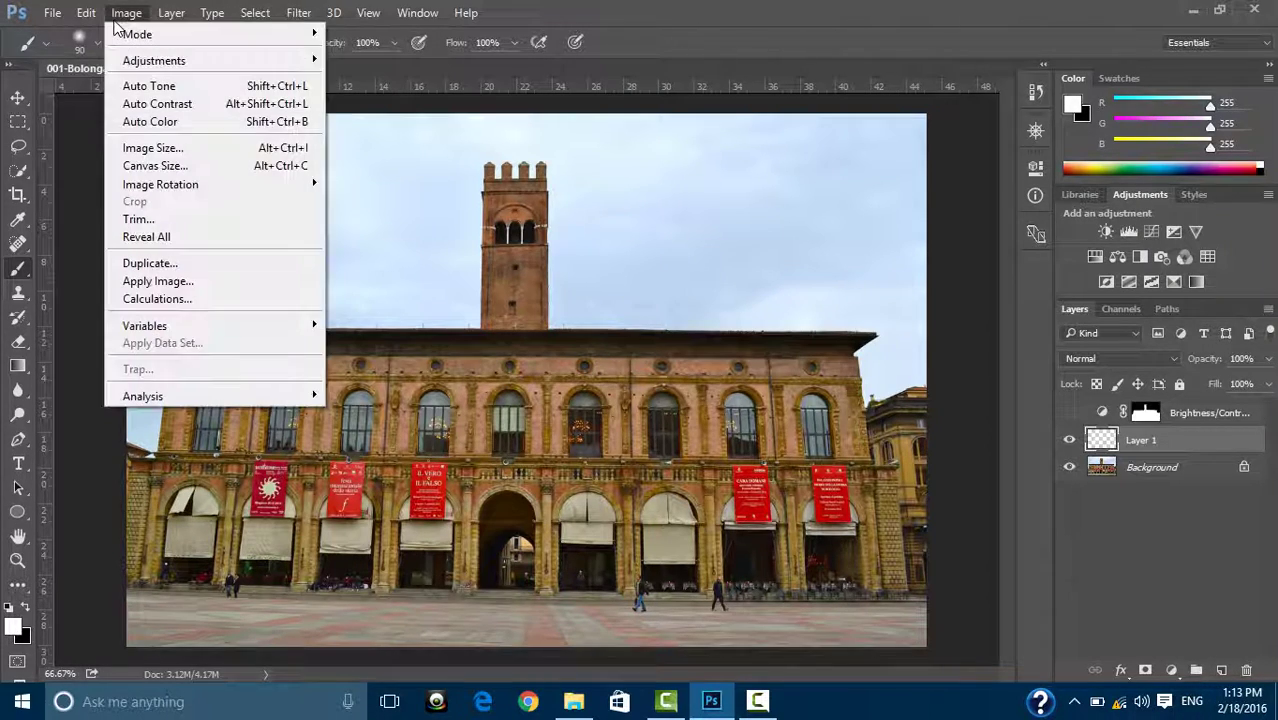
click(368, 60)
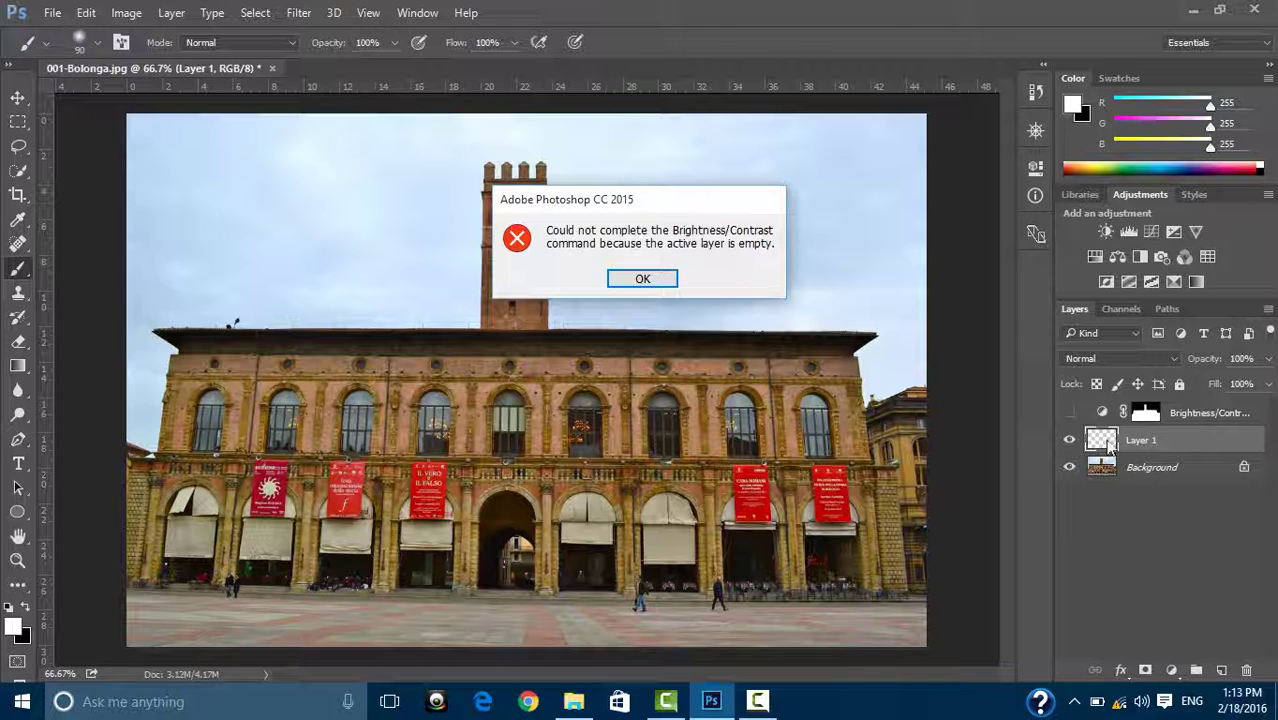
click(661, 280)
- Delete the empty Layer 1 and show the Brightness/Contrast layer again after comparing
key(Delete)
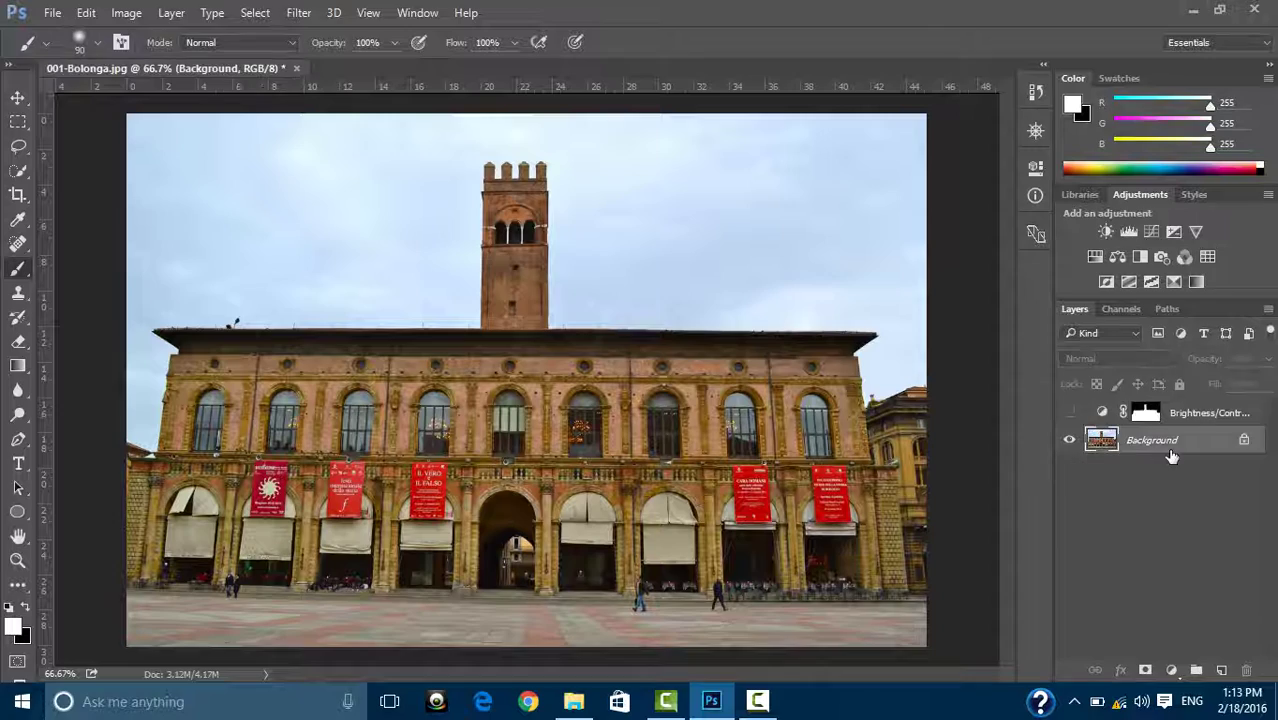
click(1167, 412)
click(1067, 414)
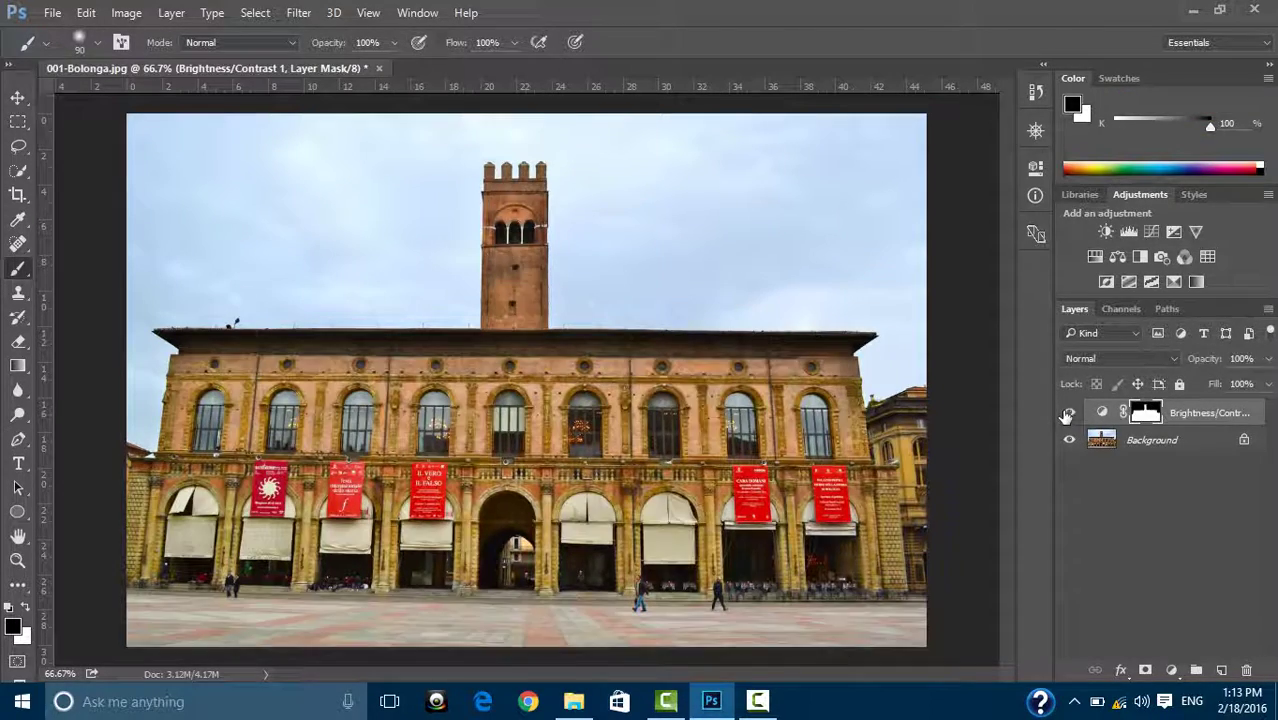
click(1067, 414)
click(1067, 414)
click(1067, 414)
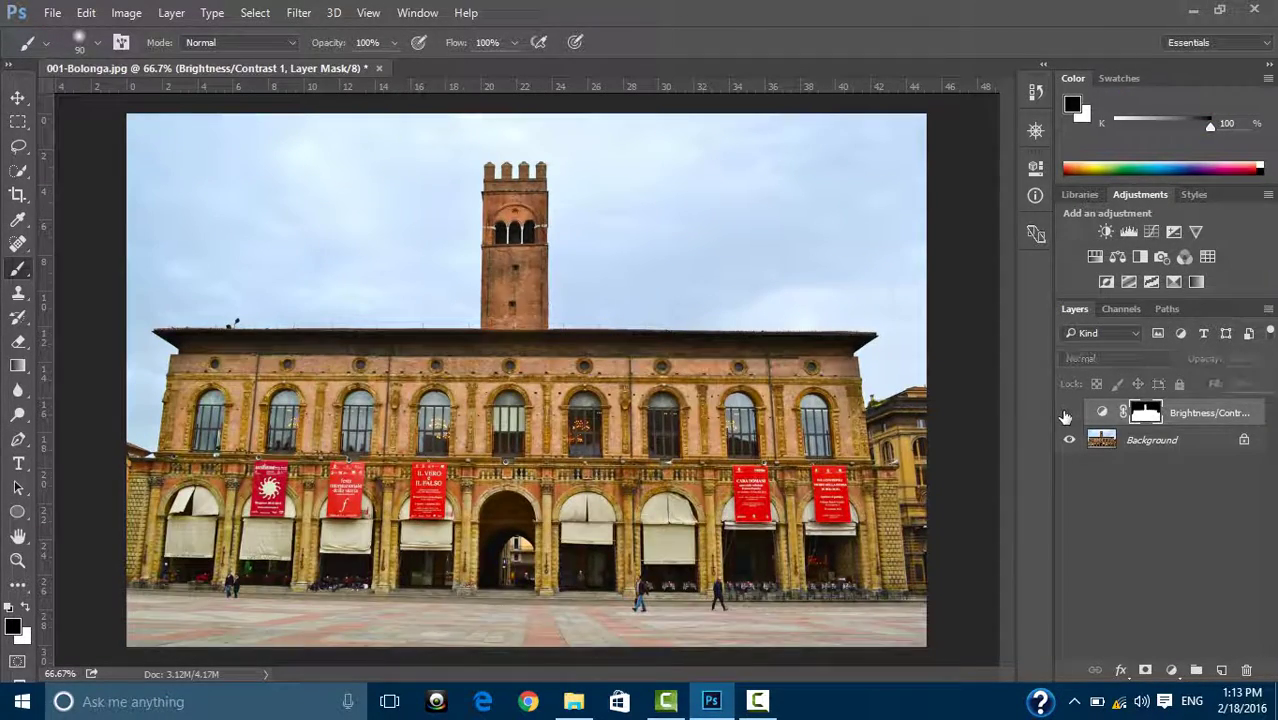
click(1067, 414)
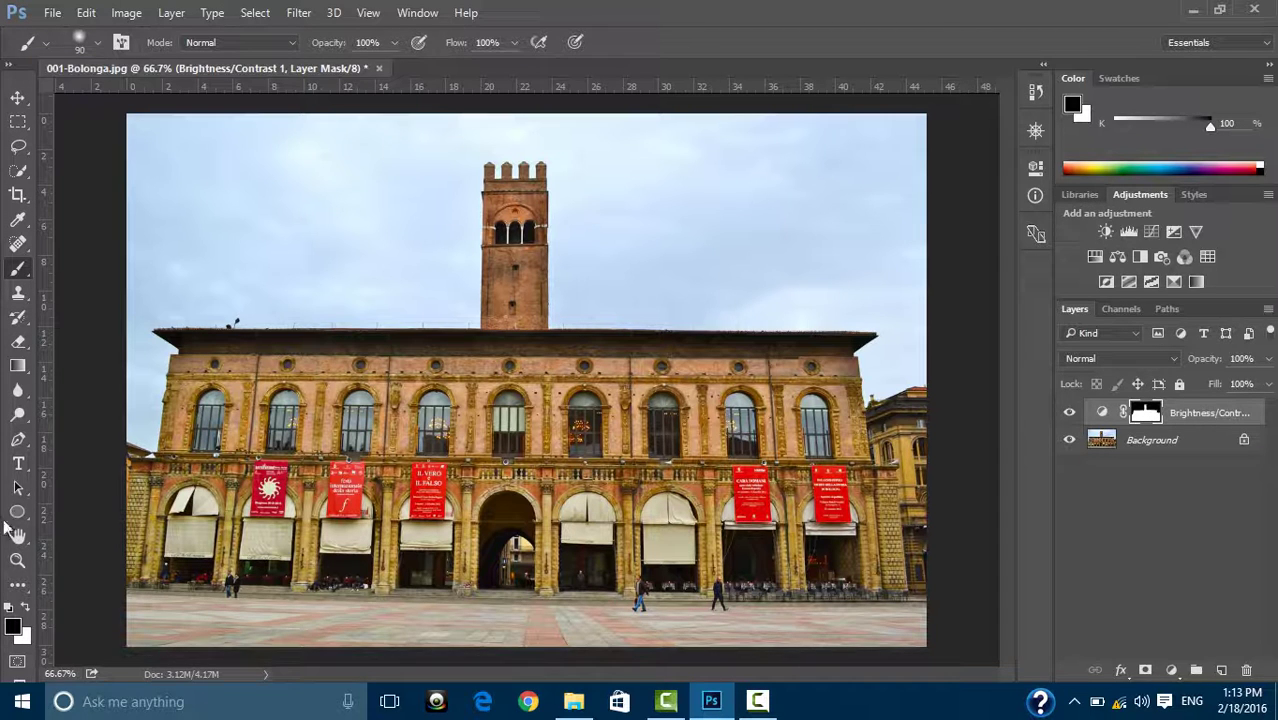
- Set white as the foreground painting colour
click(18, 585)
click(24, 609)
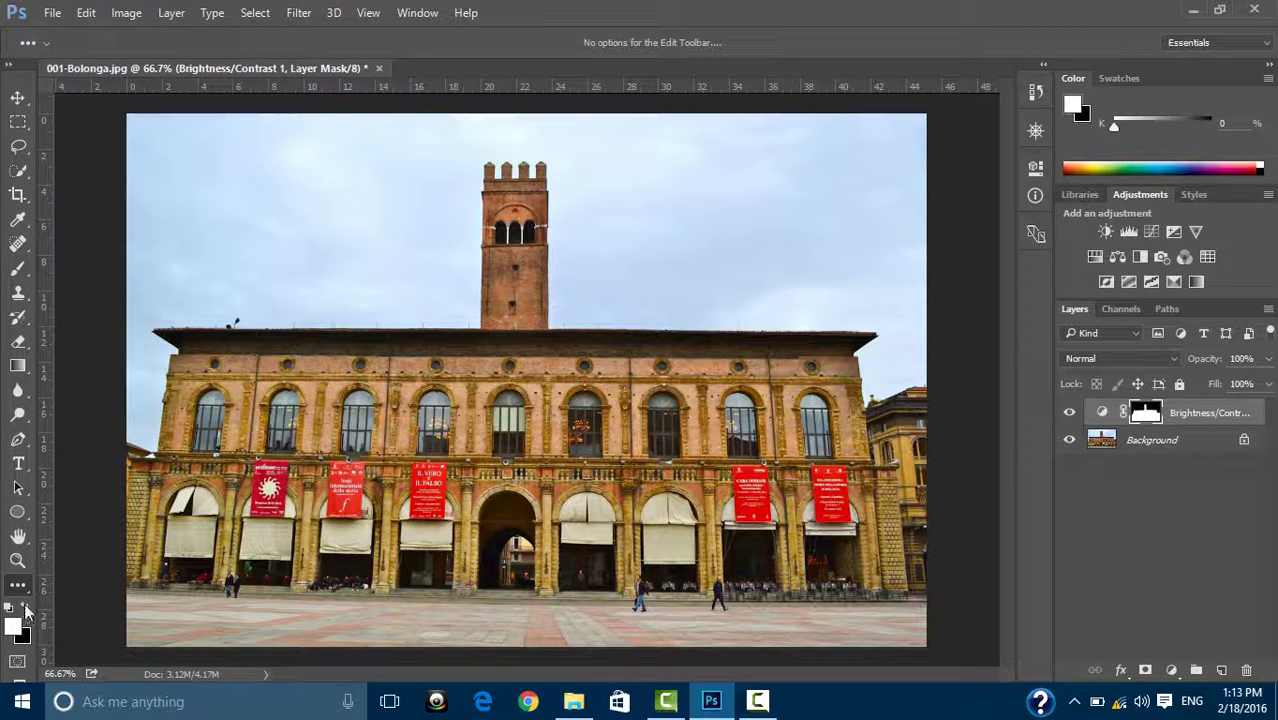
click(24, 609)
click(24, 609)
- Paint white on the mask along the tower's left edge with a 25 px brush
click(20, 268)
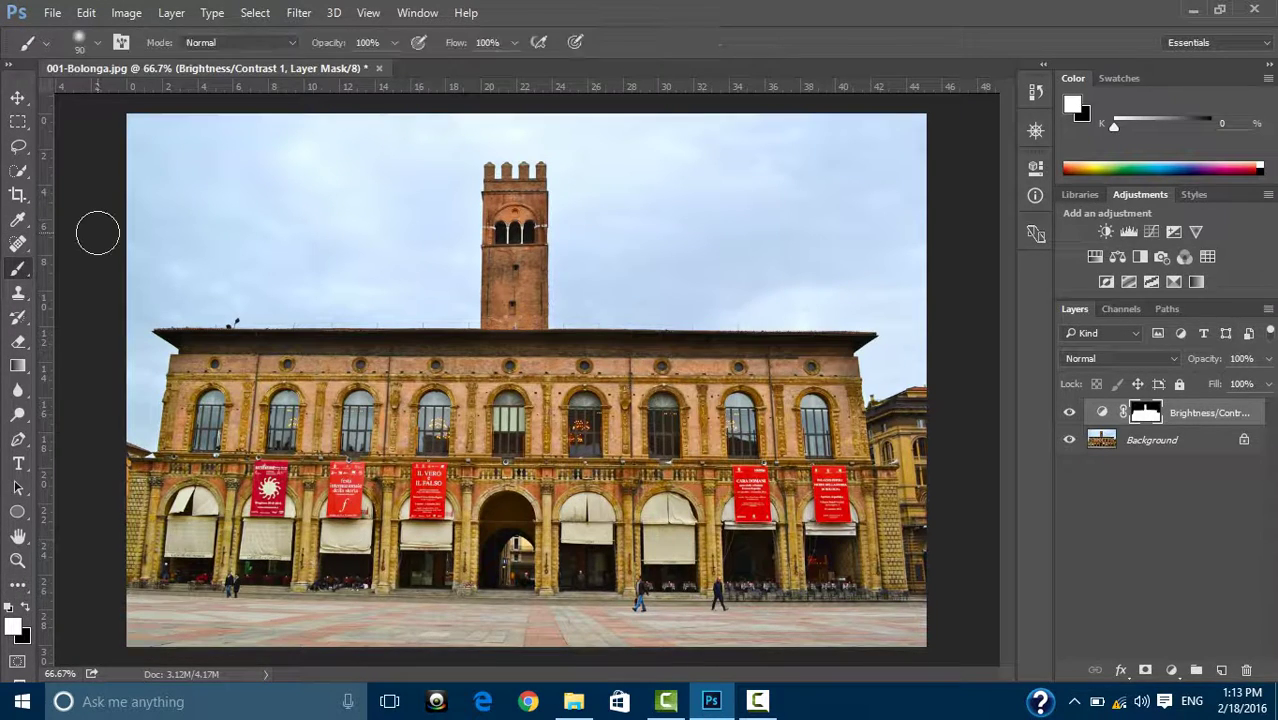
key(bracketleft)
key(bracketleft)
key(bracketleft)
key(bracketleft)
key(bracketleft)
drag(488, 270, 486, 325)
drag(462, 220, 486, 300)
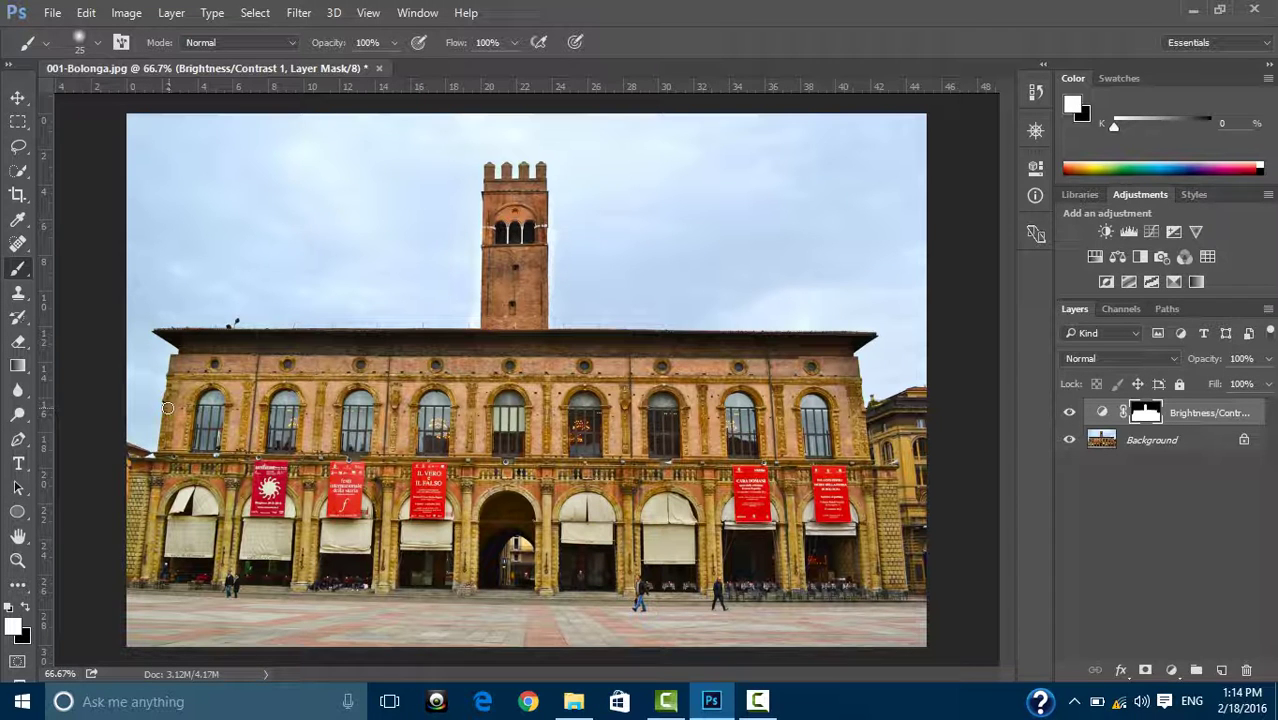
- Check the brush's 0% hardness in the Brush Preset picker
click(100, 47)
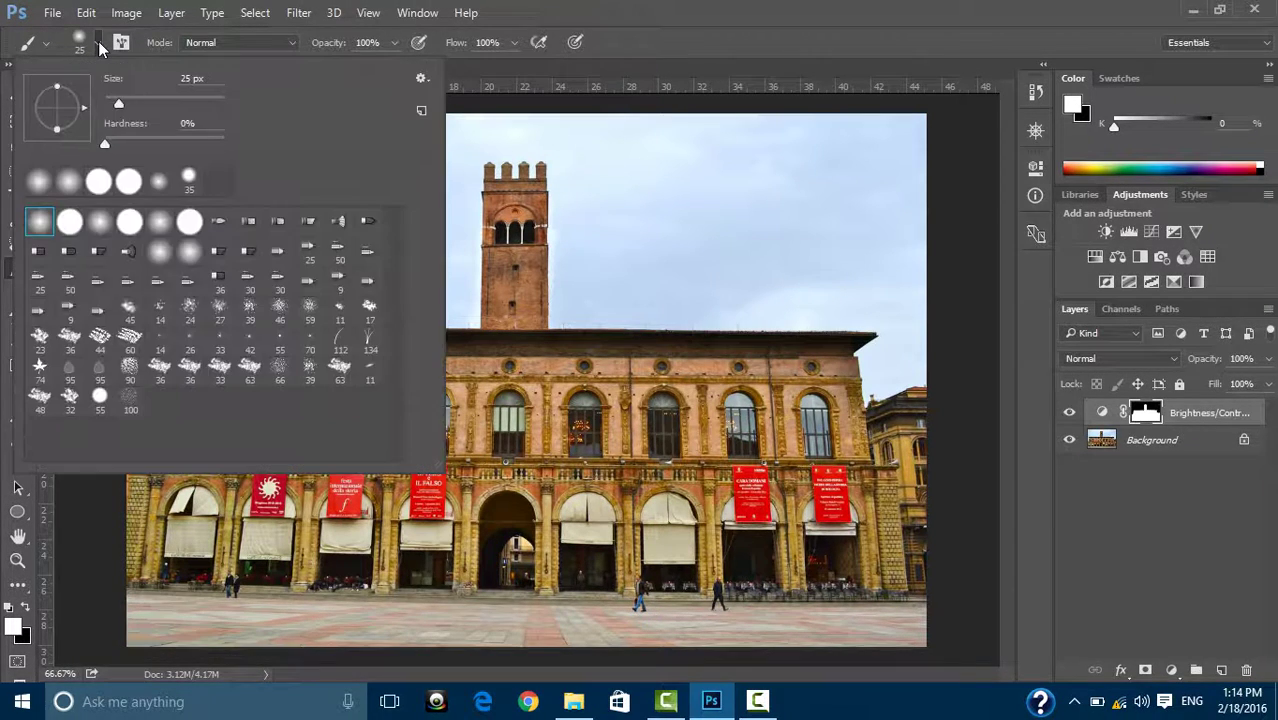
click(98, 41)
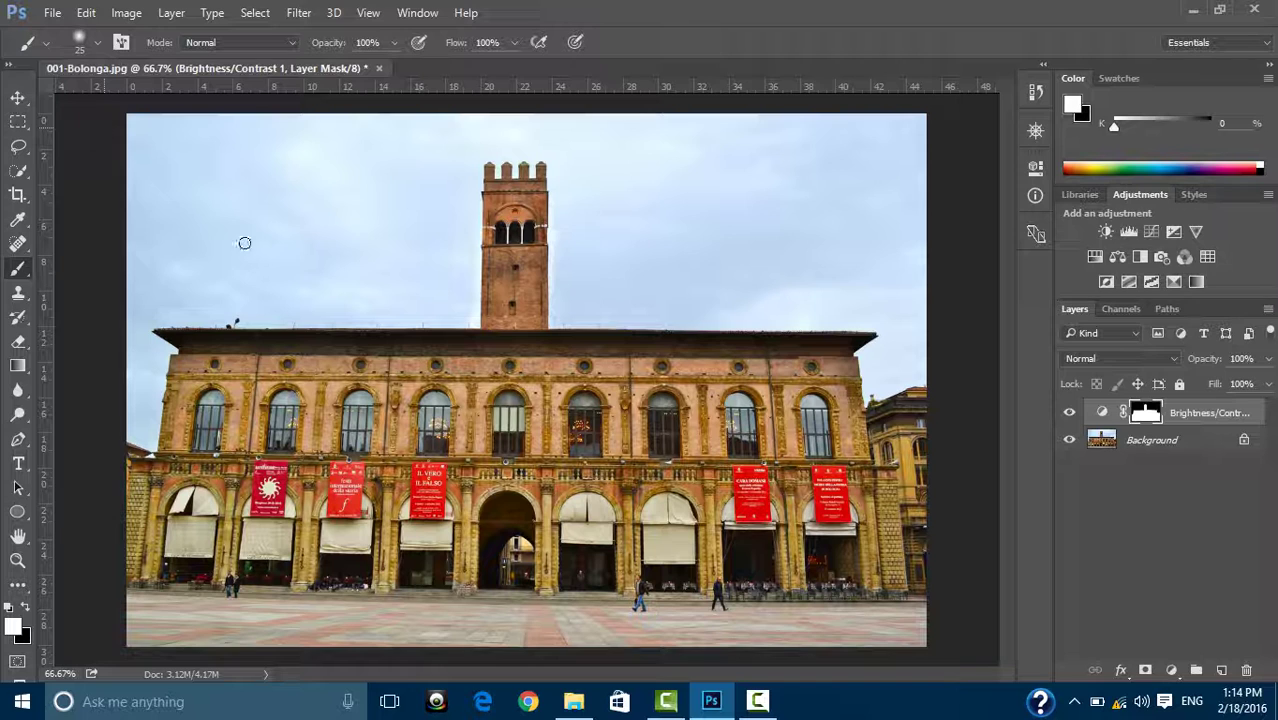
click(98, 44)
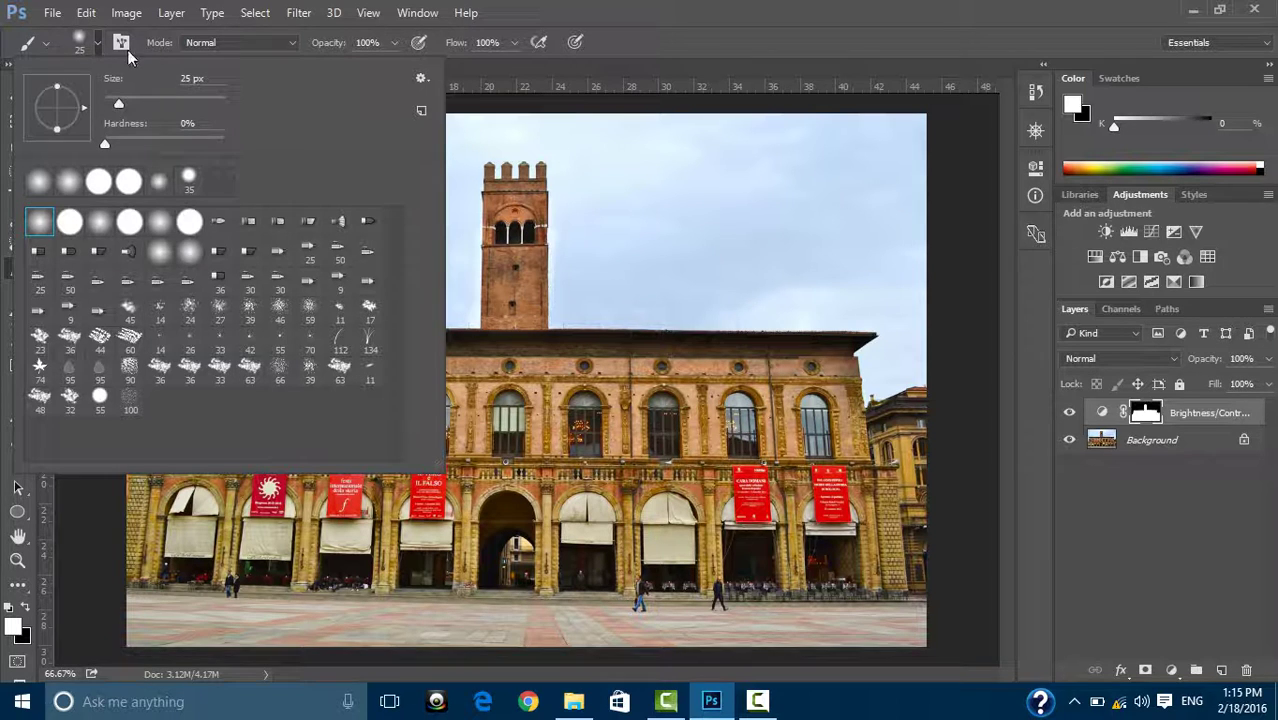
- Toggle the airbrush and lower brush opacity to 77%, then restore it to 100%
click(87, 40)
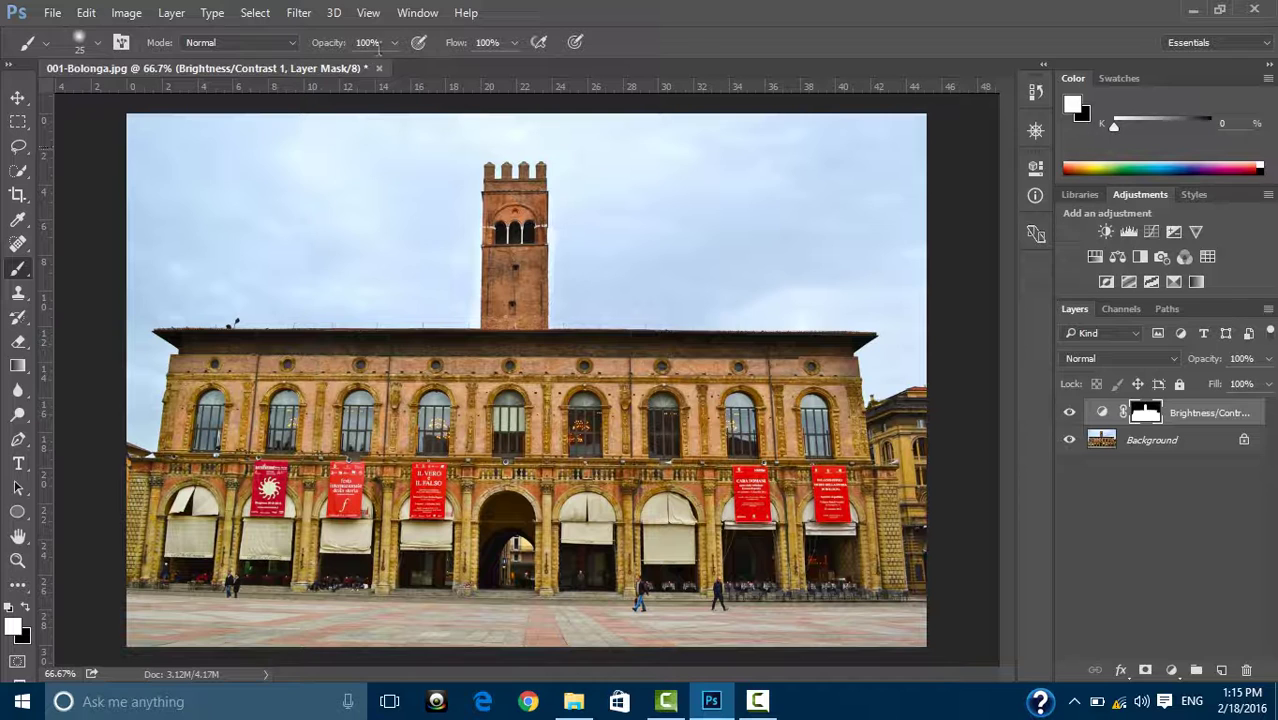
click(419, 42)
click(395, 43)
drag(392, 69, 374, 80)
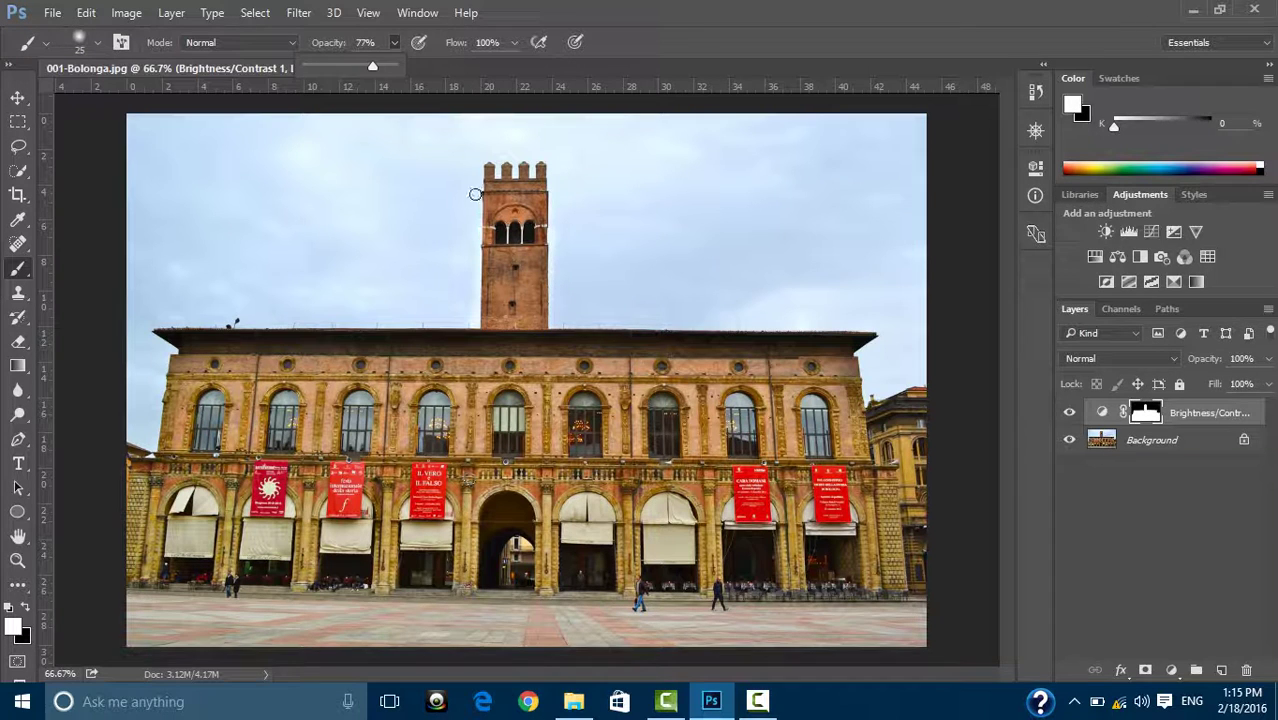
drag(377, 65, 406, 65)
click(394, 41)
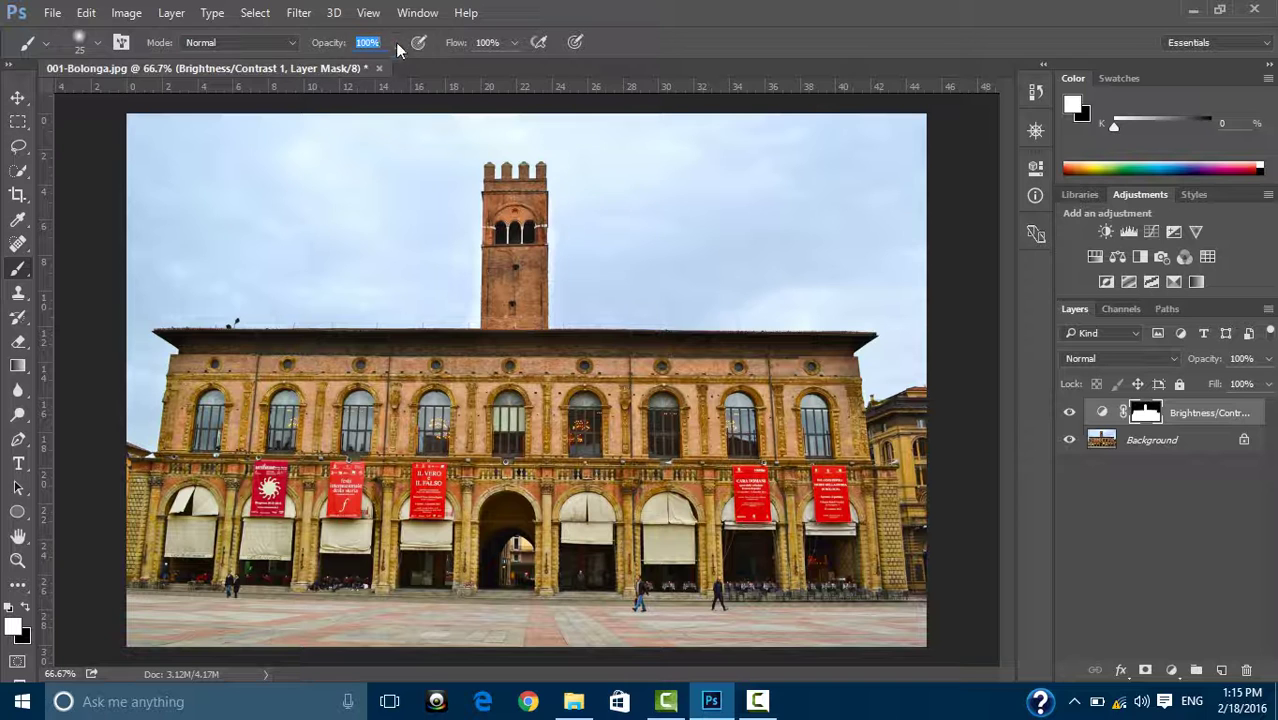
click(766, 700)
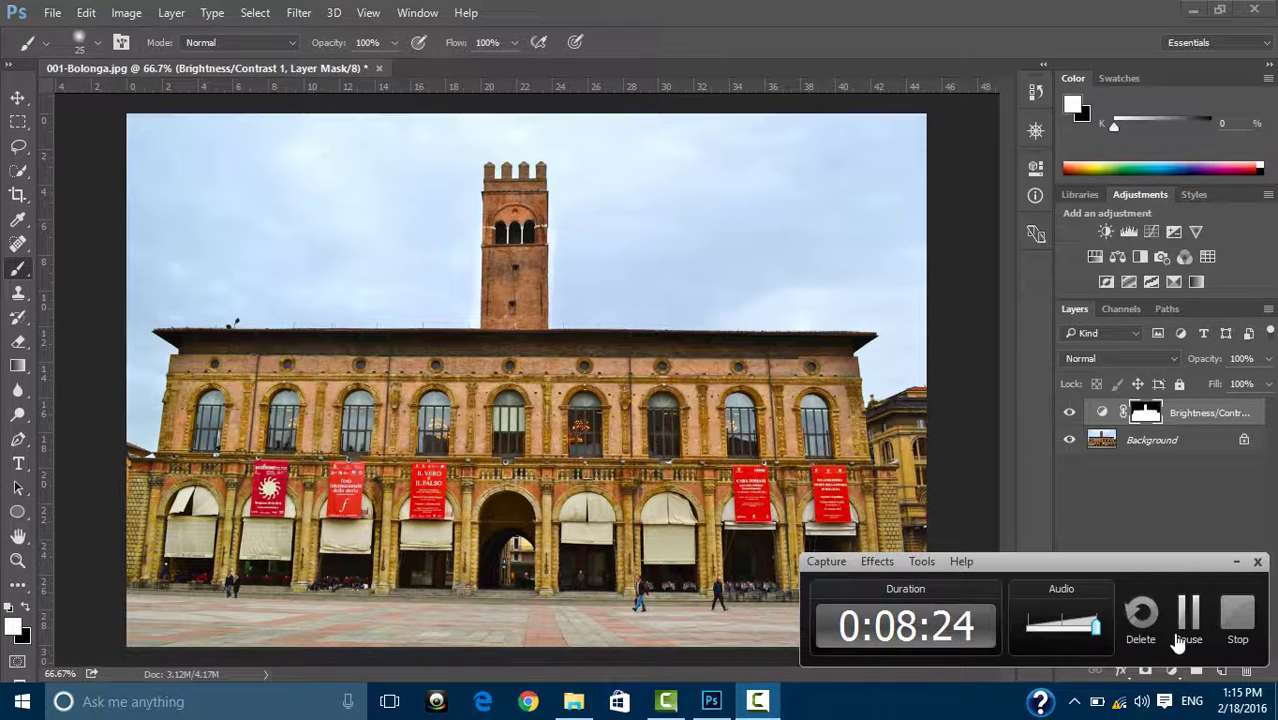
click(760, 702)
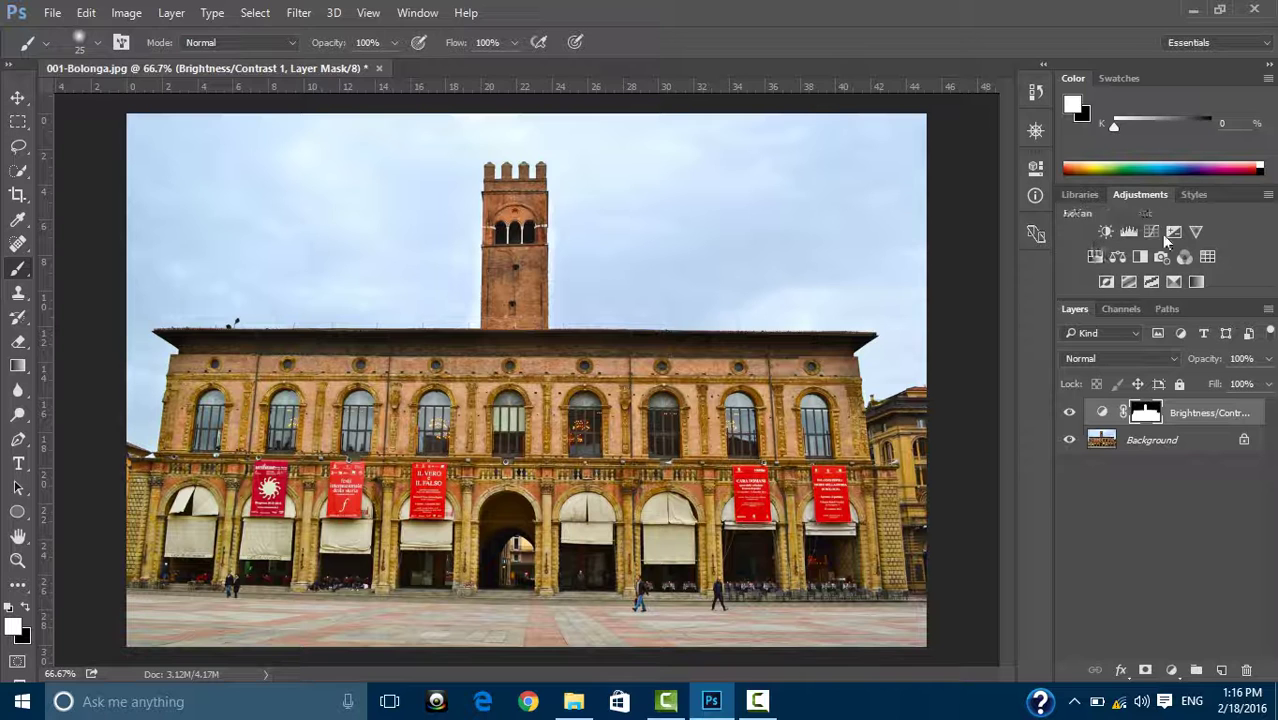
- Try the Gradient and Sharpen tools, then settle on the Move tool
click(18, 372)
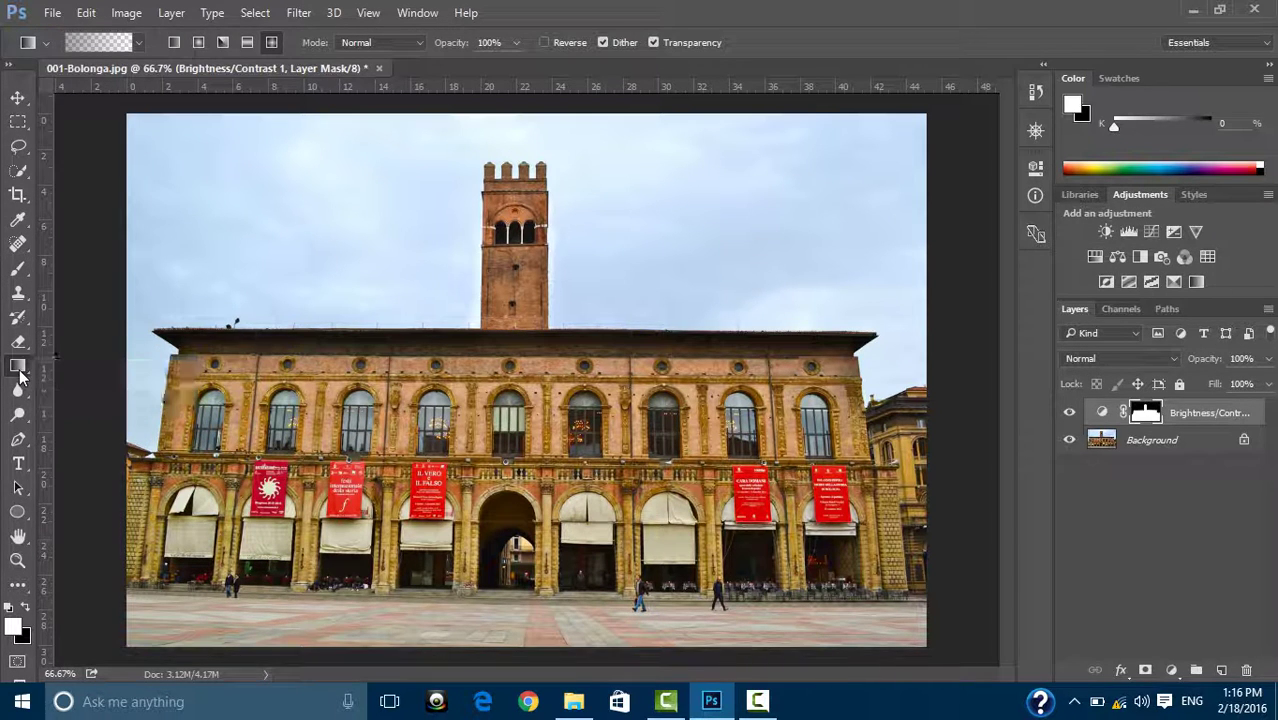
click(18, 390)
click(70, 412)
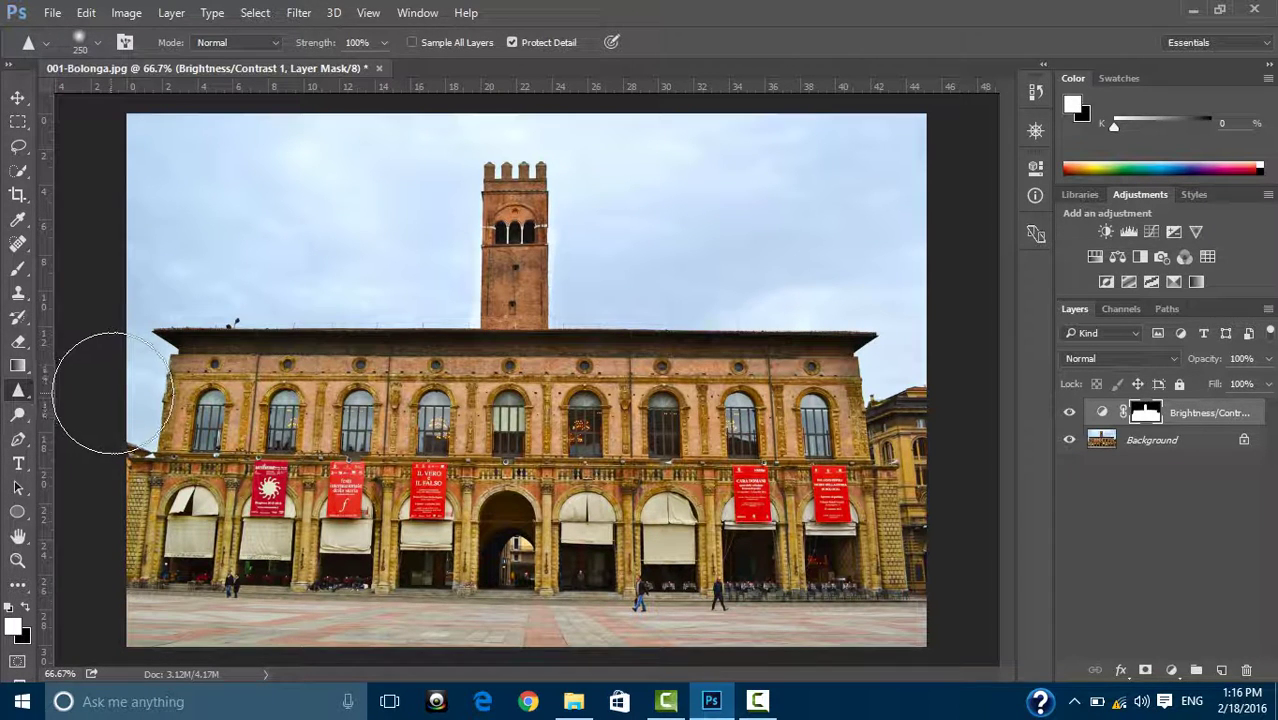
click(28, 394)
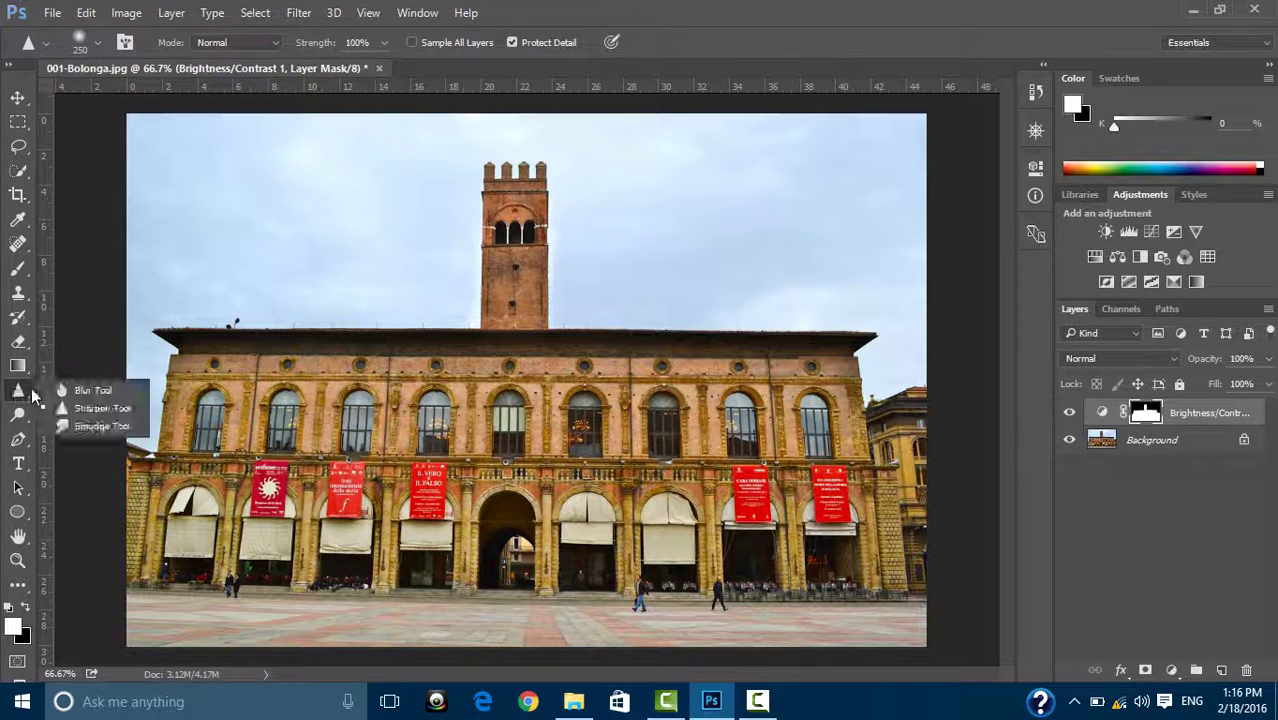
click(100, 408)
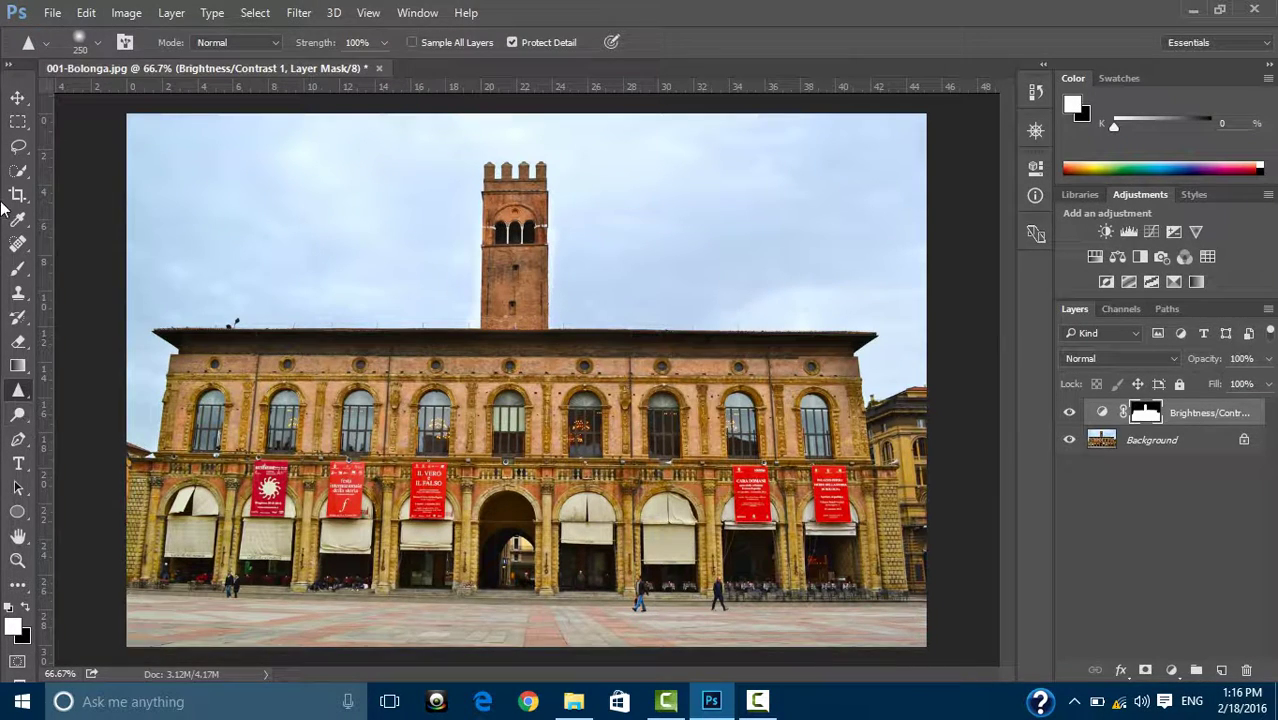
click(17, 97)
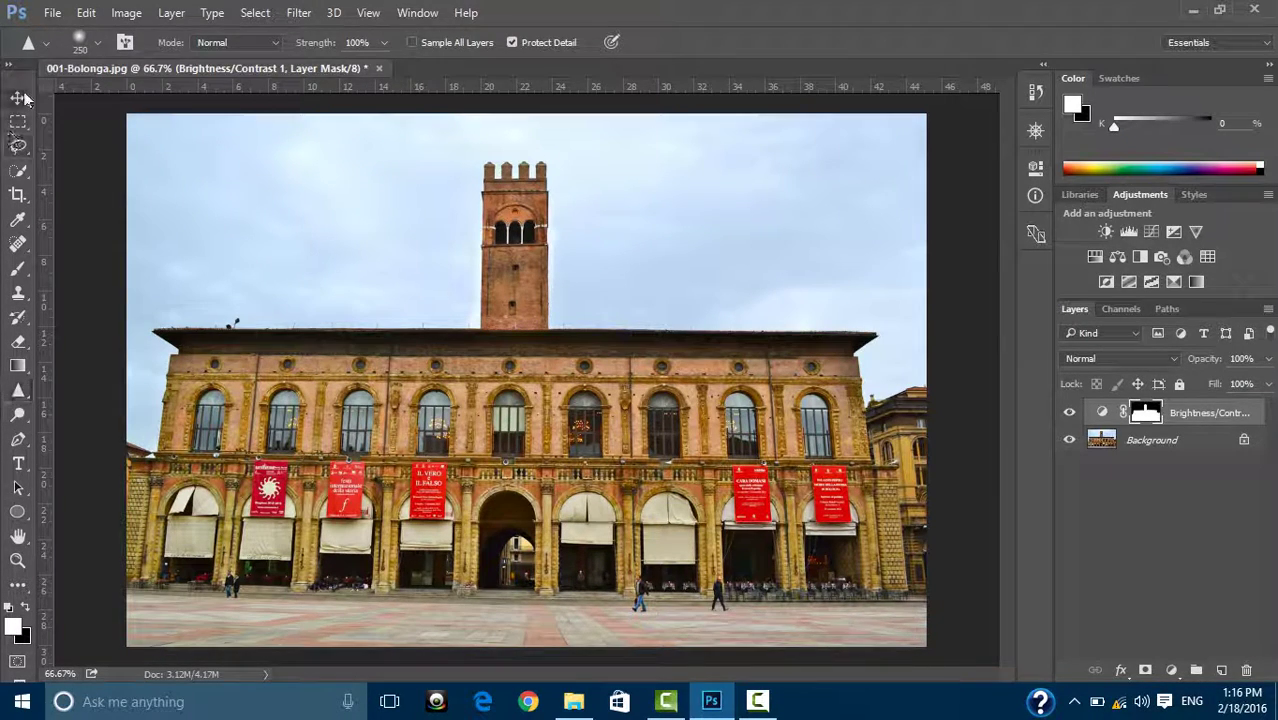
- Select both the Brightness/Contrast and Background layers and bring up their layer context menu
click(1190, 442)
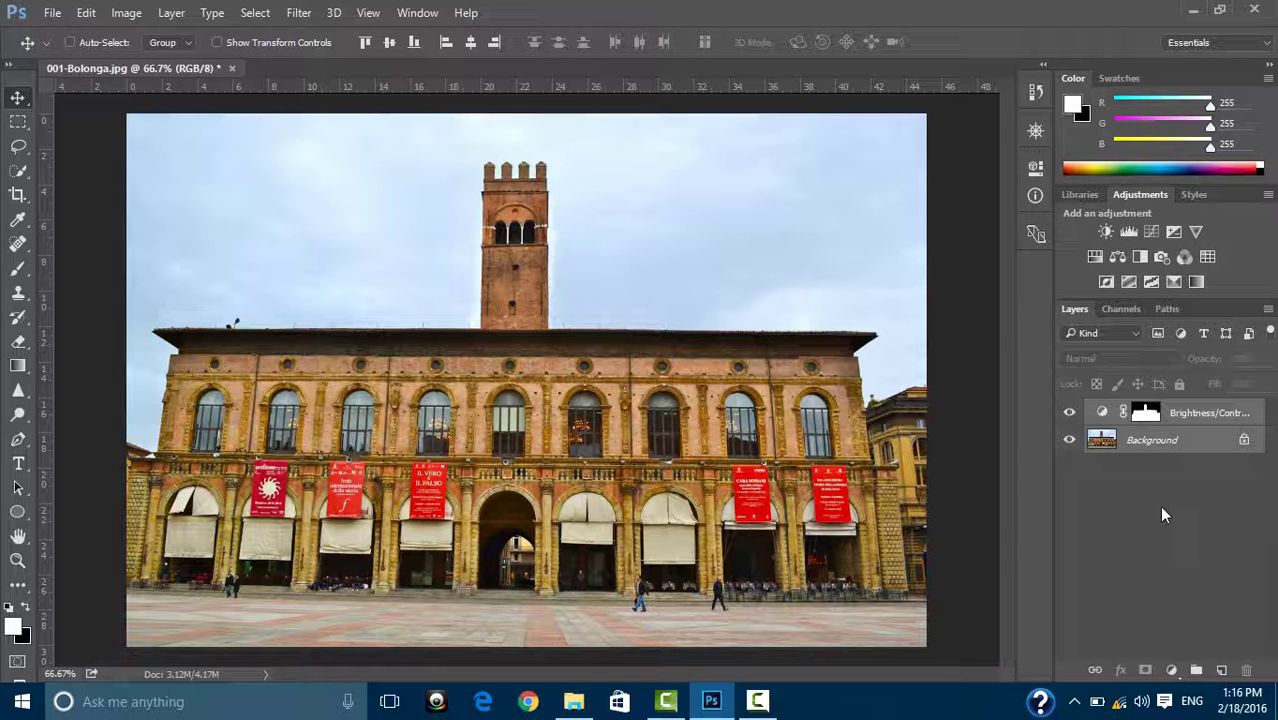
click(1182, 418)
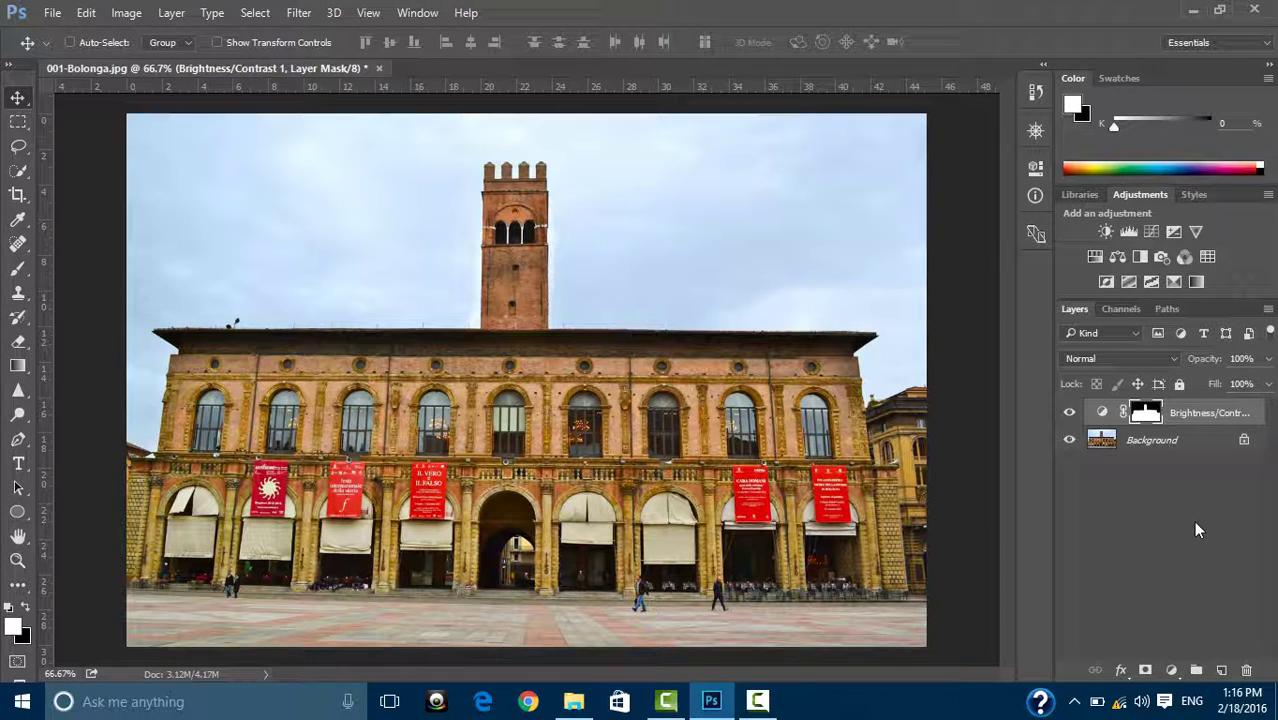
key(ctrl)
ctrl+click(1178, 447)
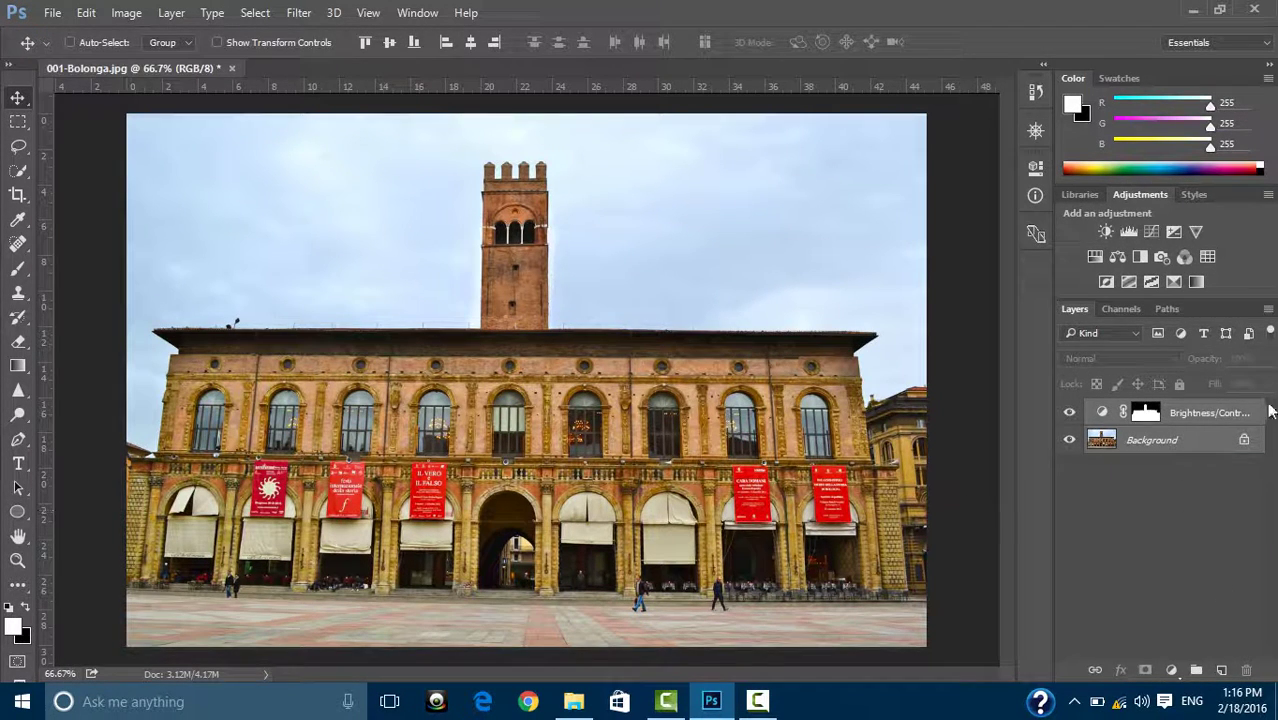
right_click(1183, 449)
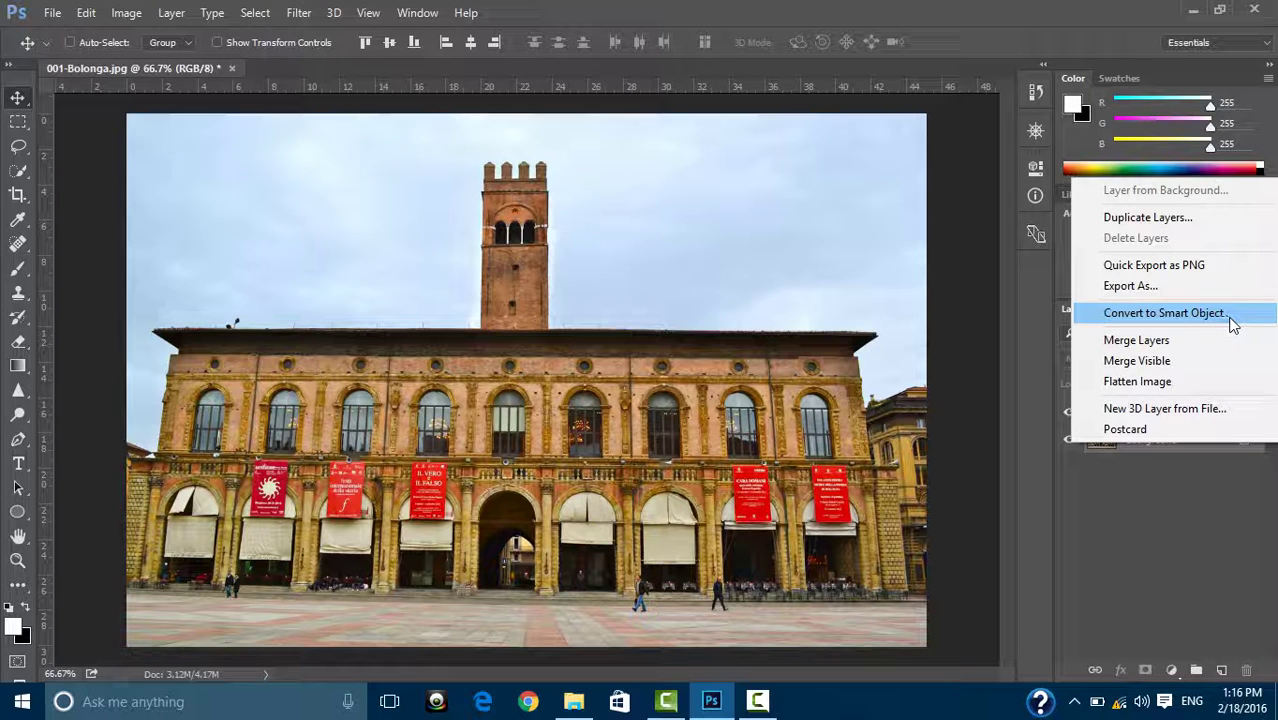
- Convert both layers into smart object Brightness/Contrast 1 and inspect, then close, its .psb contents
click(1168, 316)
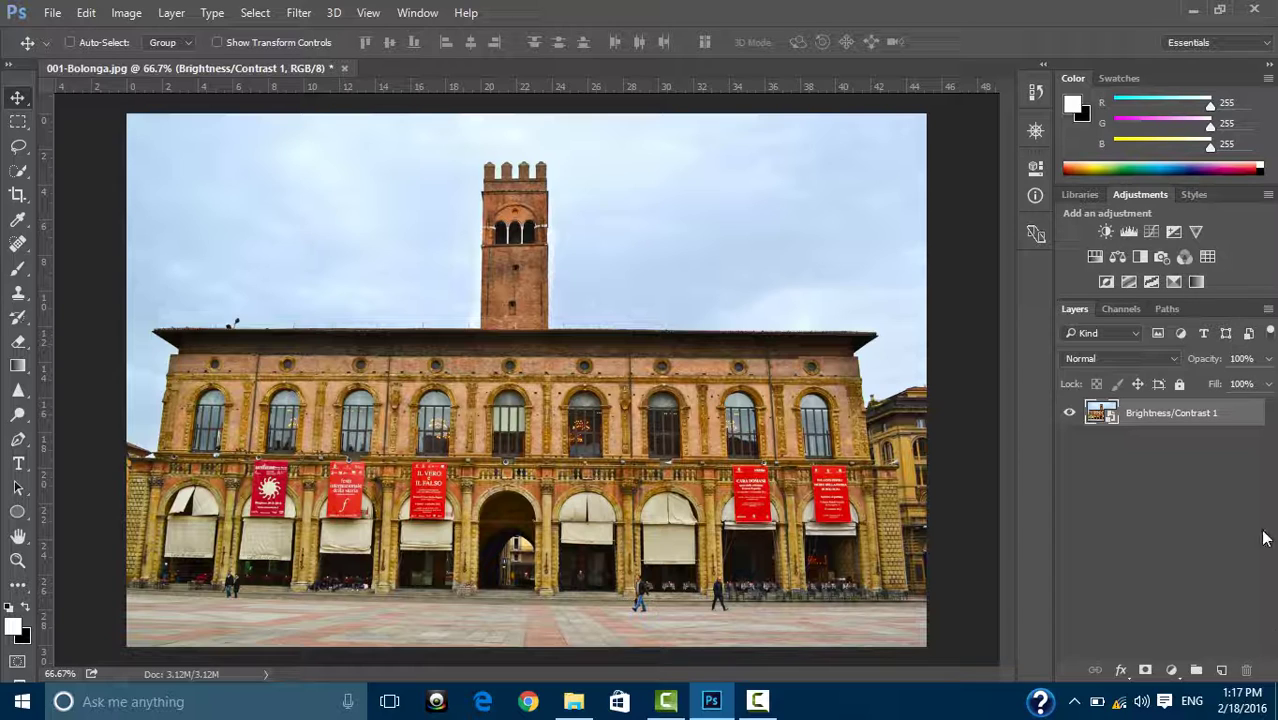
double_click(1103, 414)
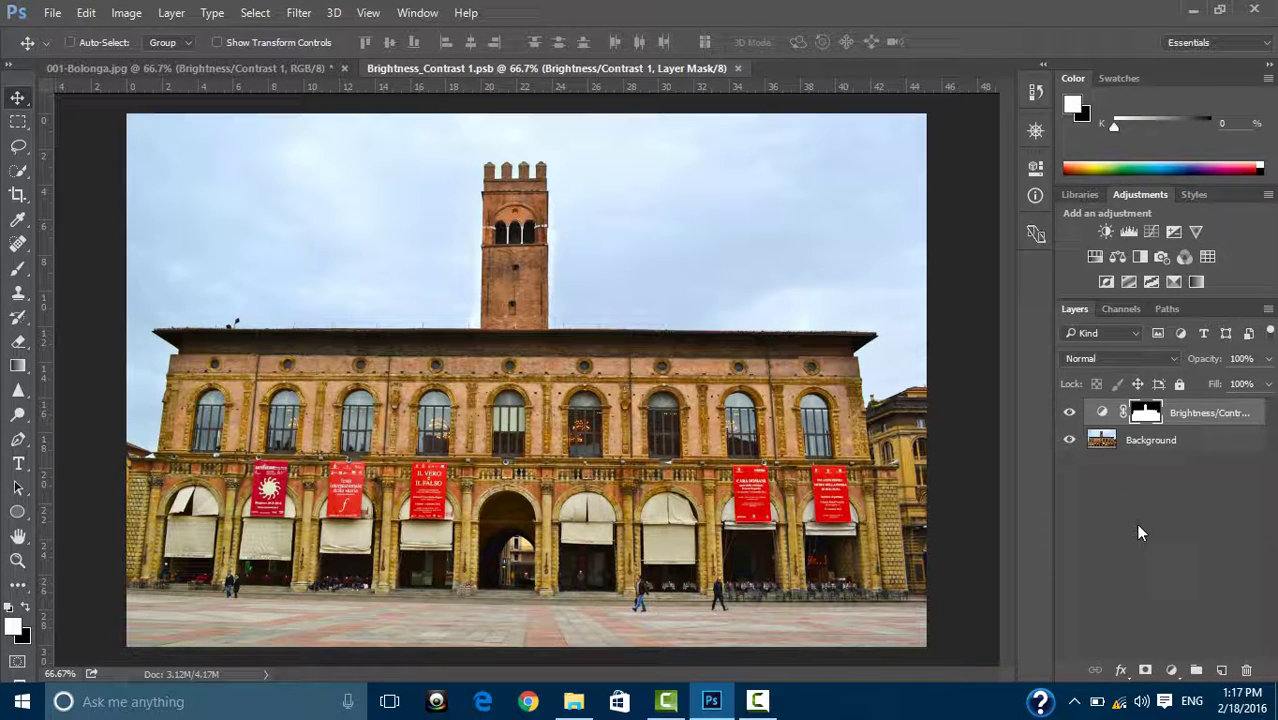
click(737, 68)
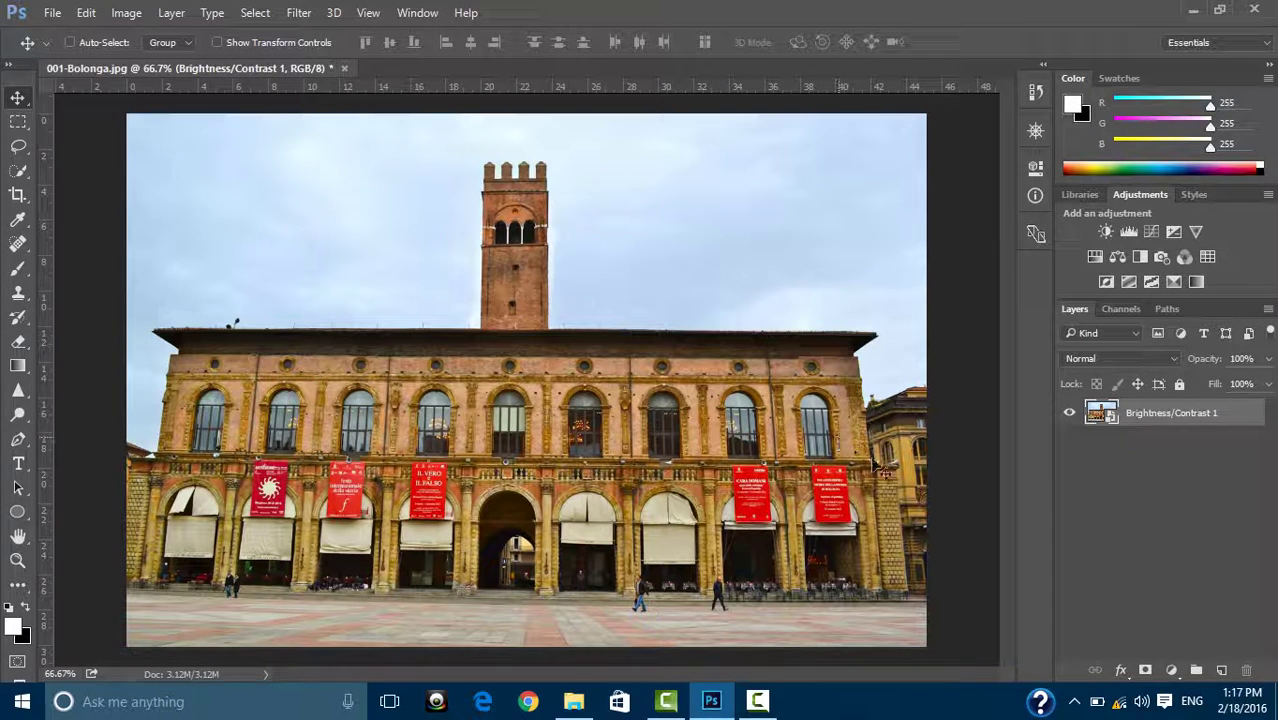
double_click(1106, 412)
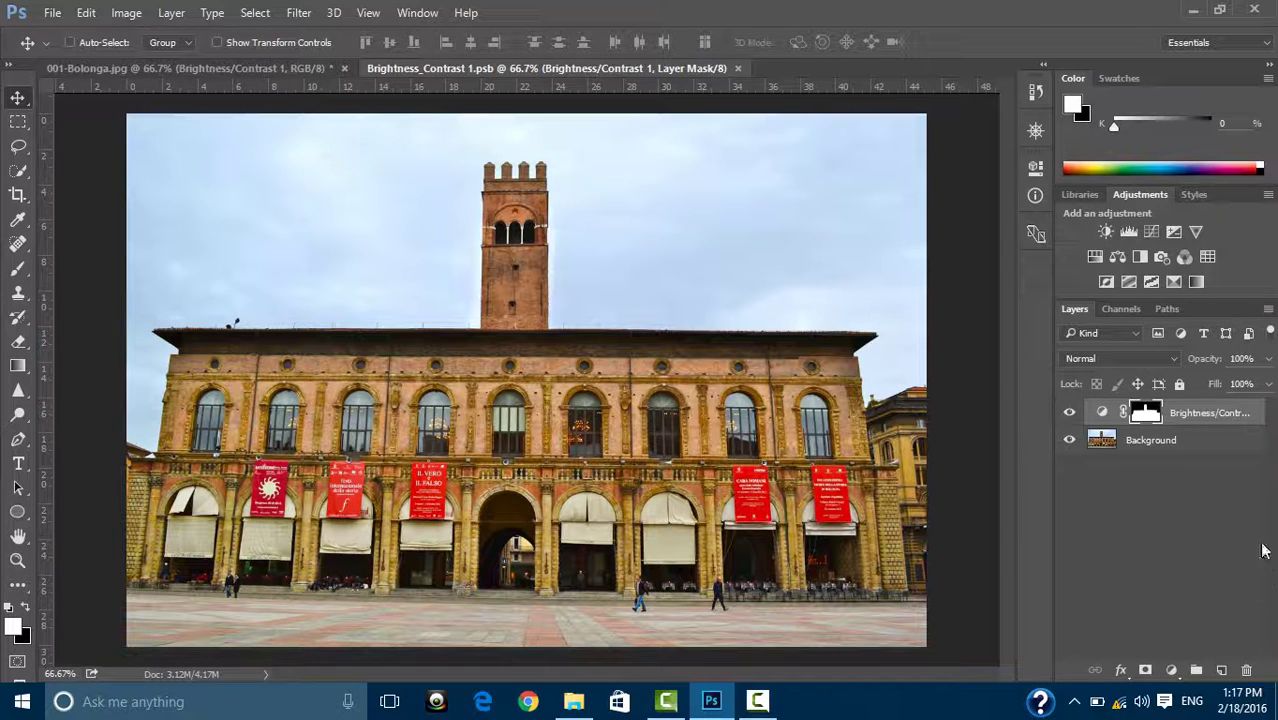
click(737, 68)
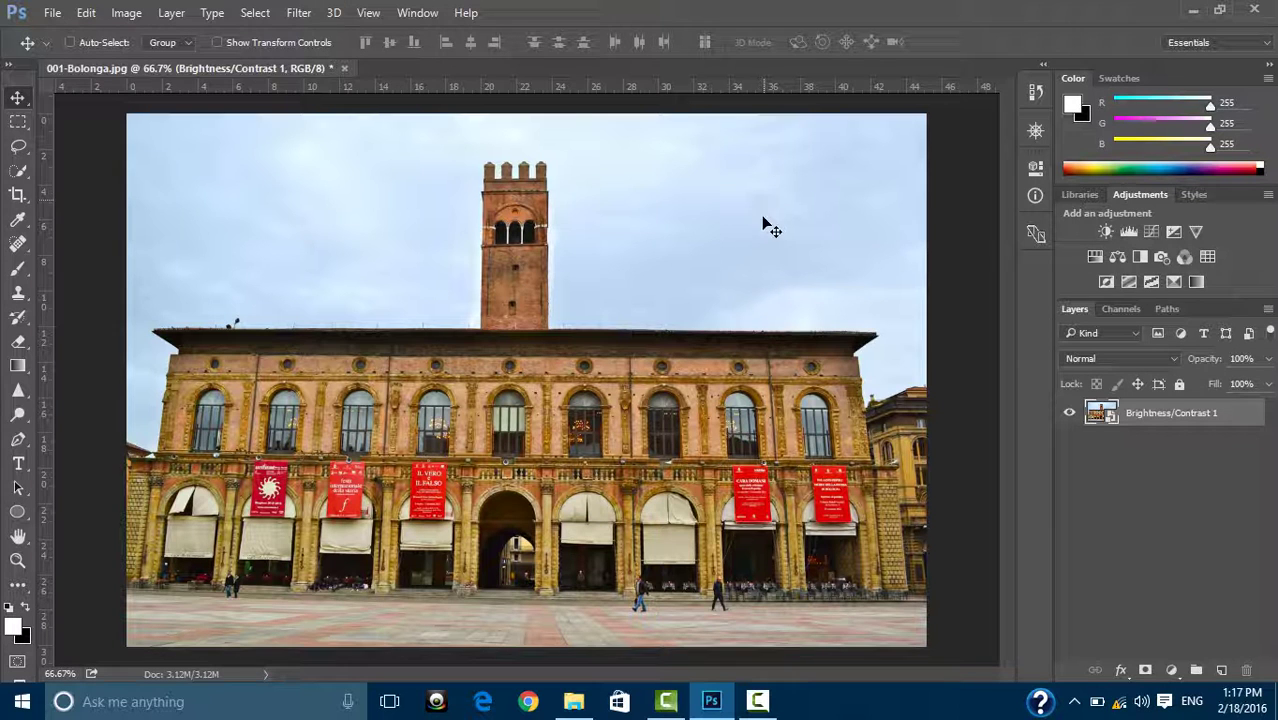
- Set Brightness to 30 inside the smart object and save the .psb back into the photo
double_click(1102, 413)
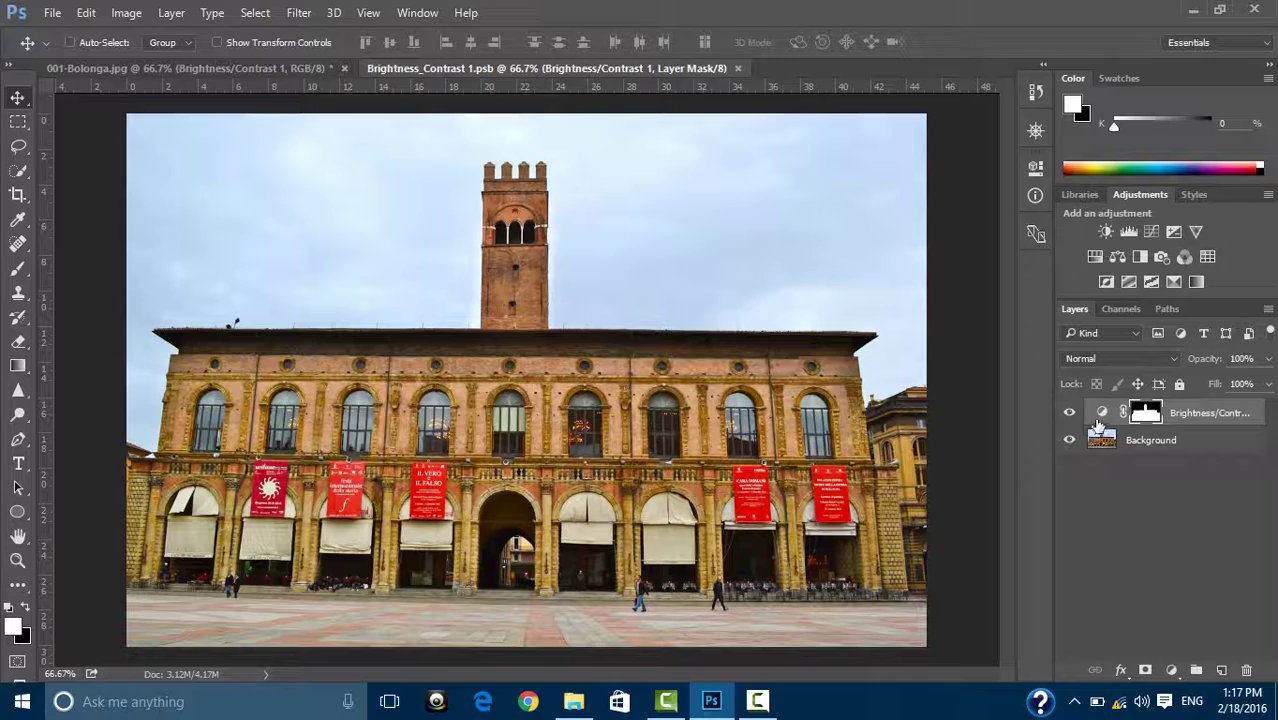
double_click(1102, 412)
mouse_move(893, 258)
mouse_down()
mouse_move(930, 258)
mouse_move(887, 258)
mouse_move(899, 259)
mouse_up()
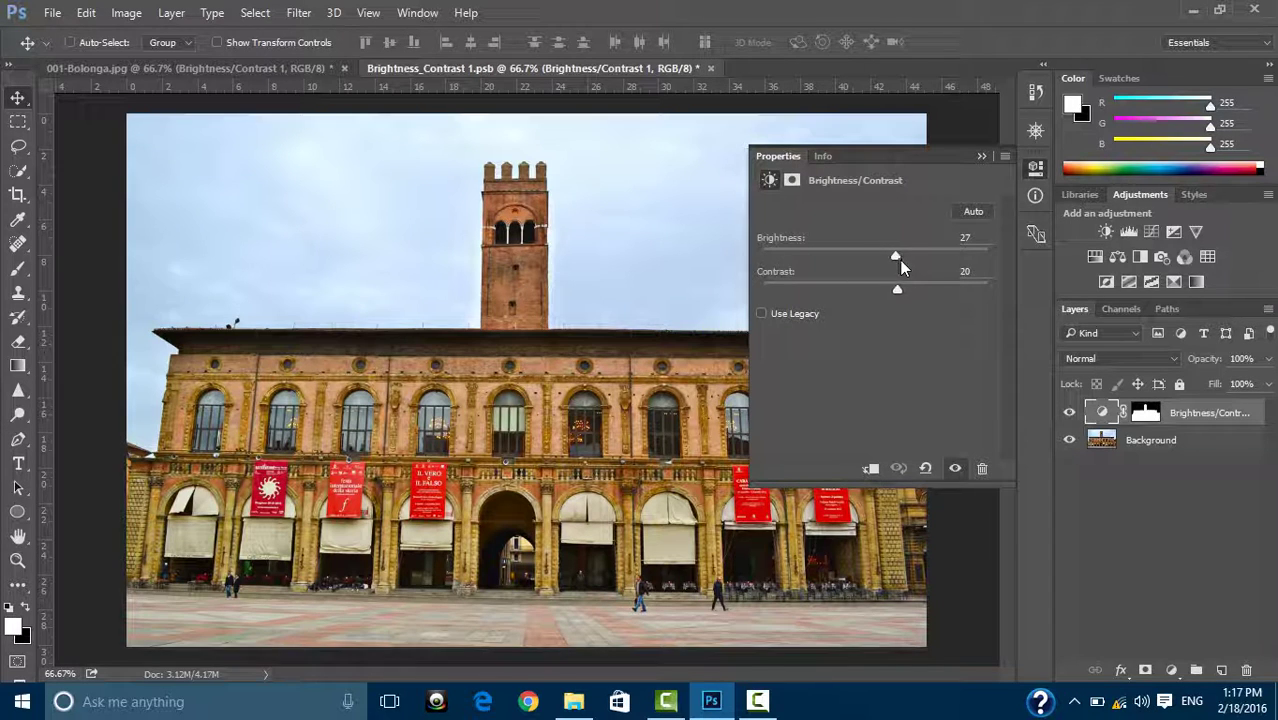
click(955, 238)
text(30)
click(981, 156)
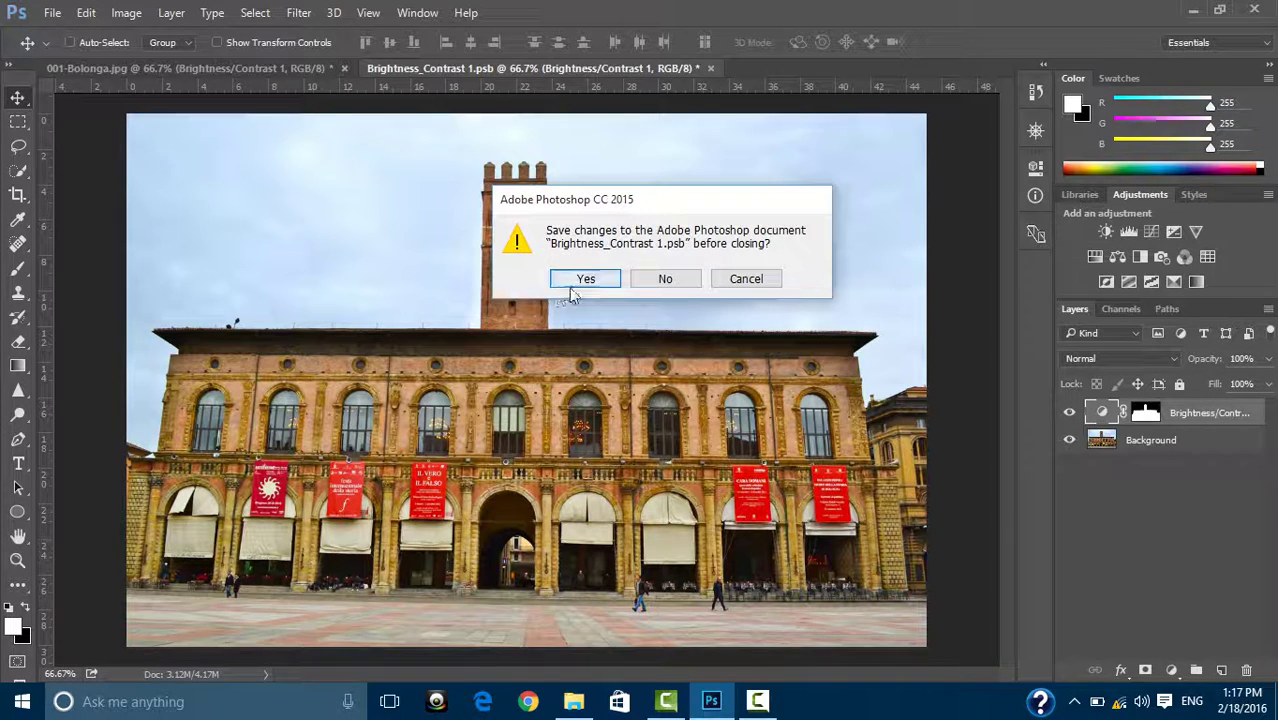
click(572, 283)
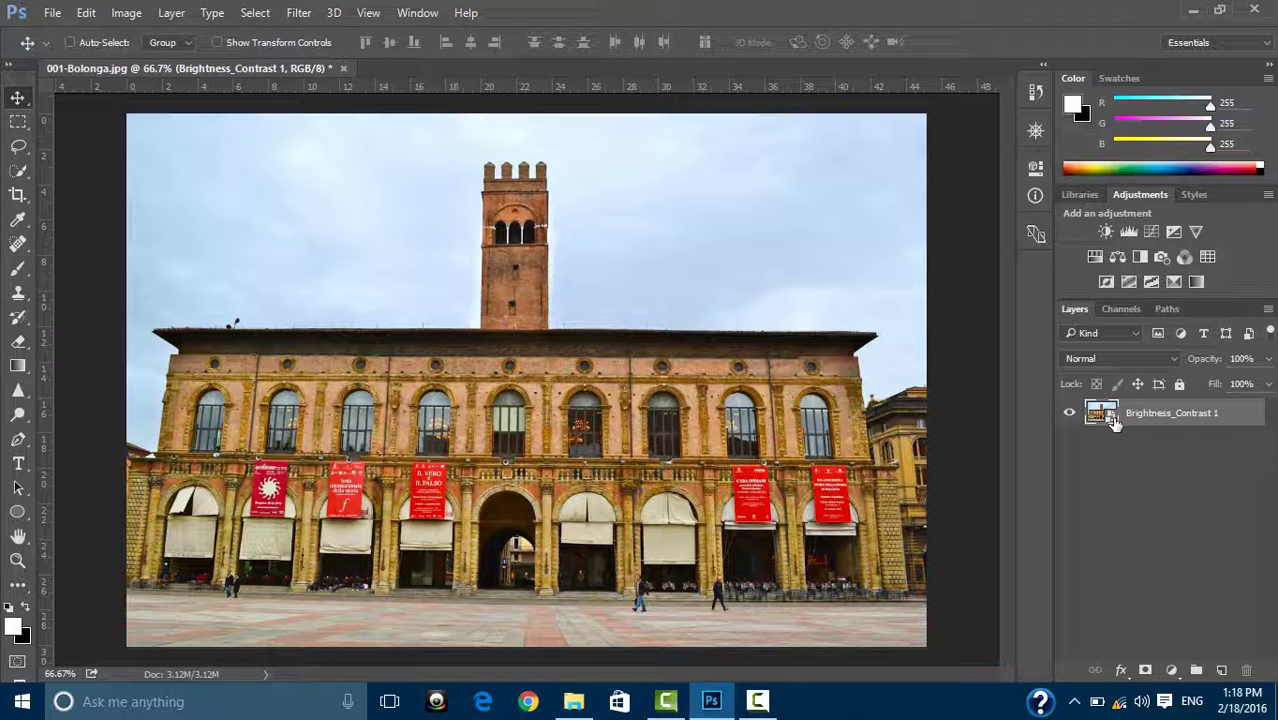
- Open the Filter menu to reach the Sharpen filters
click(301, 14)
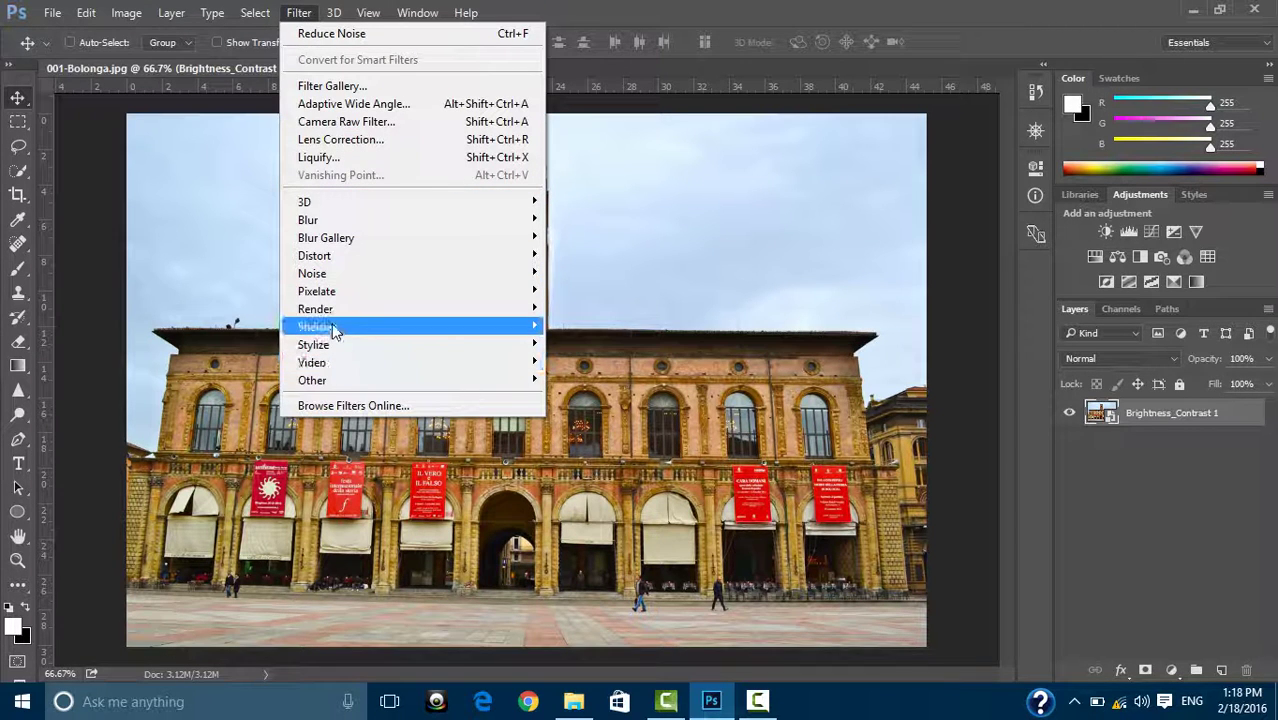
mouse_move(318, 327)
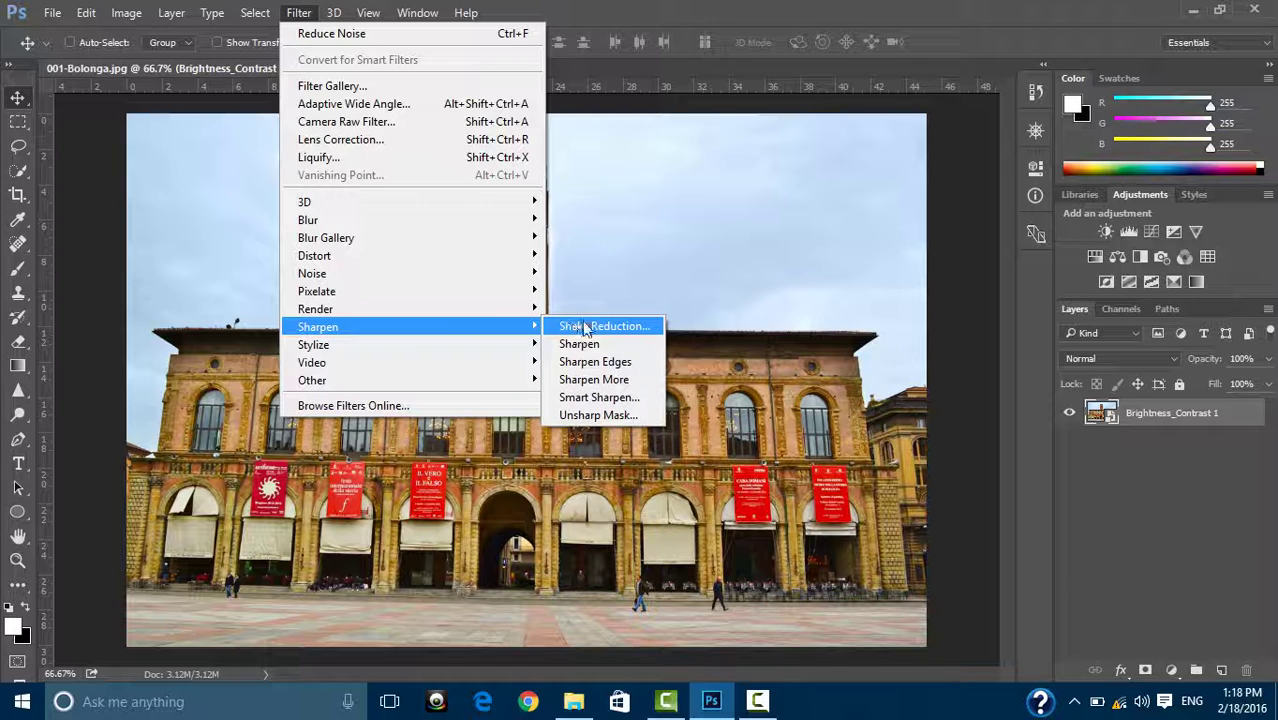
- Open Smart Sharpen and experiment with Amount and Radius values such as 441 and 1.3 px
click(588, 398)
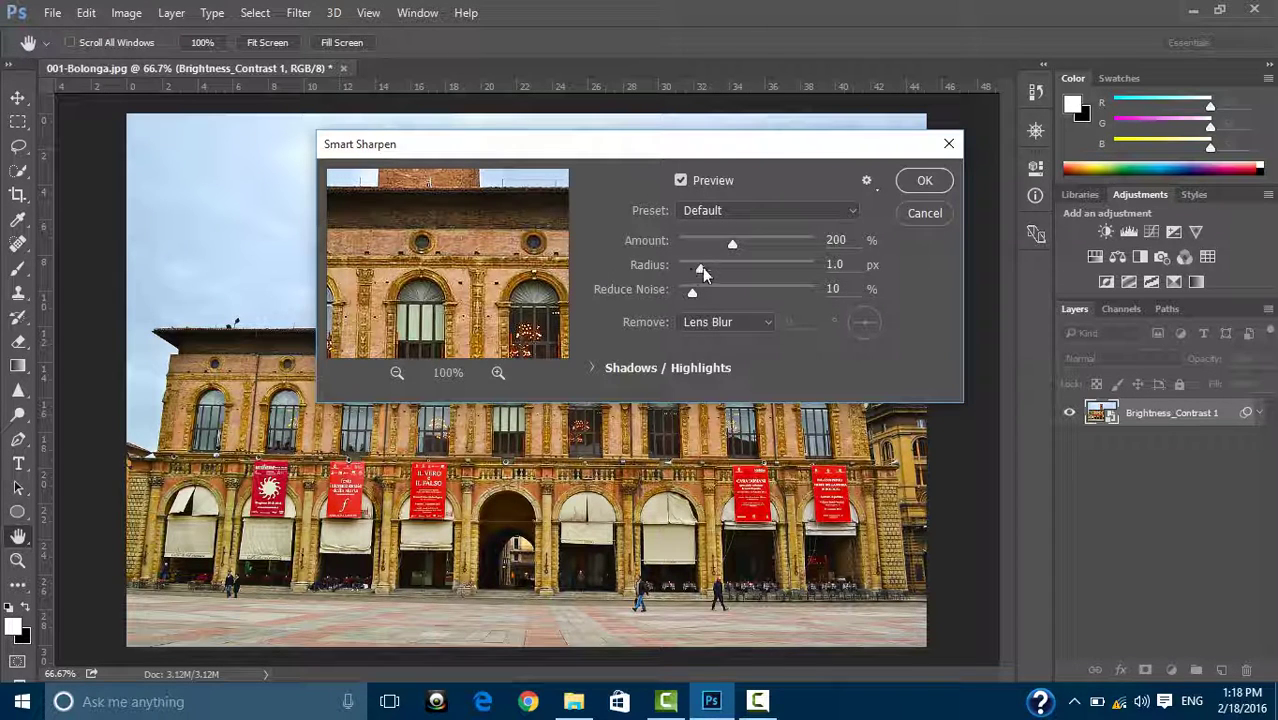
drag(690, 295, 645, 285)
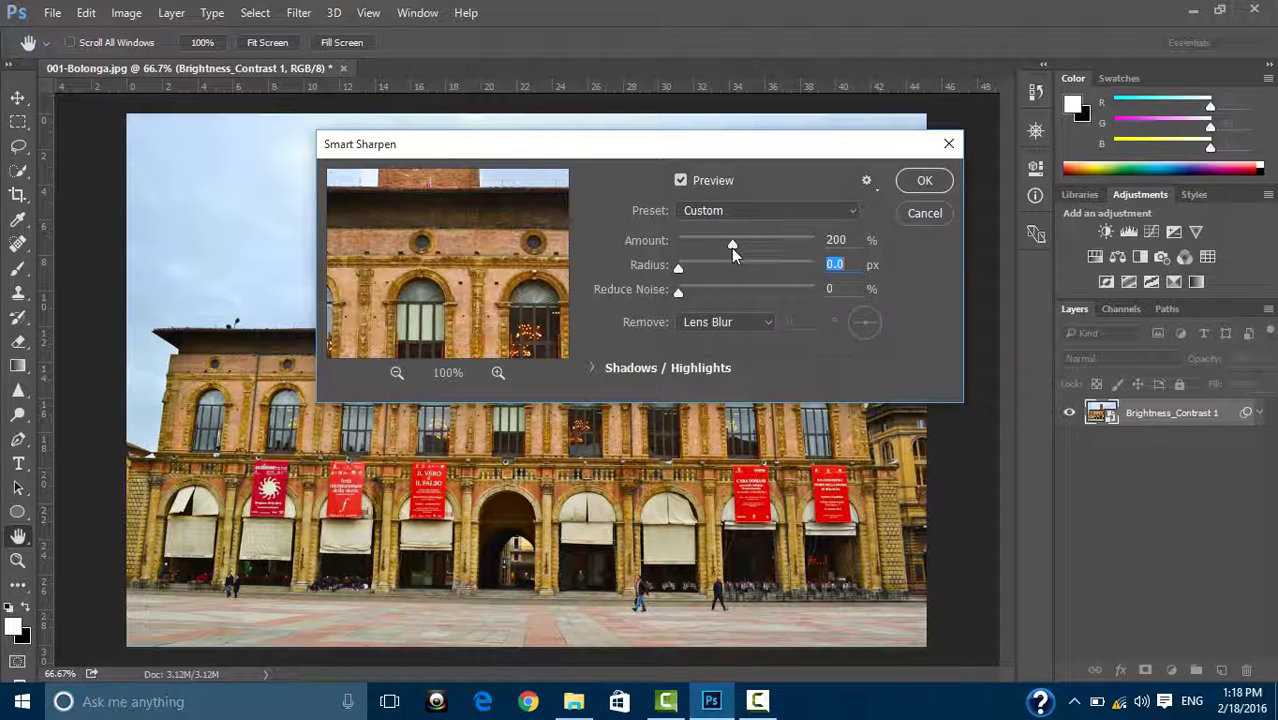
drag(732, 245, 813, 246)
mouse_move(806, 245)
mouse_down()
mouse_move(708, 250)
mouse_move(733, 249)
mouse_up()
drag(683, 267, 703, 268)
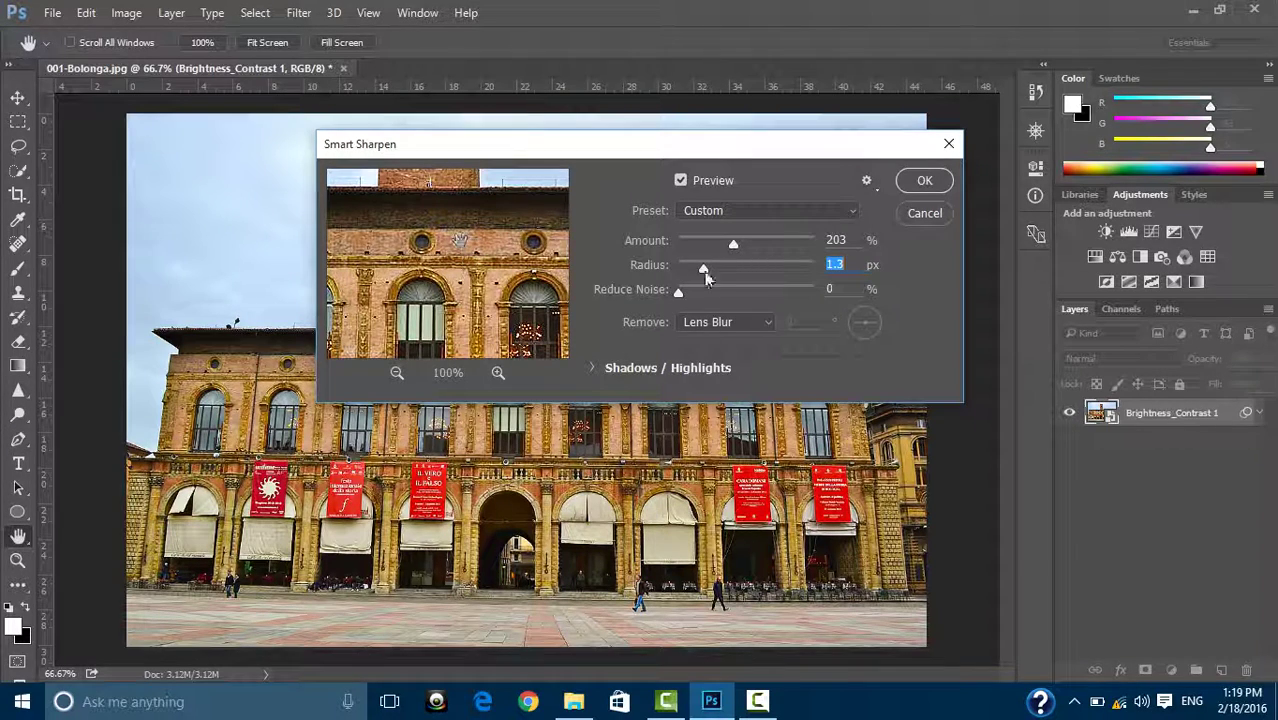
- Fine-tune the Amount and set Reduce Noise to 17%
mouse_move(734, 242)
mouse_down()
mouse_move(683, 251)
mouse_move(731, 272)
mouse_move(713, 297)
mouse_up()
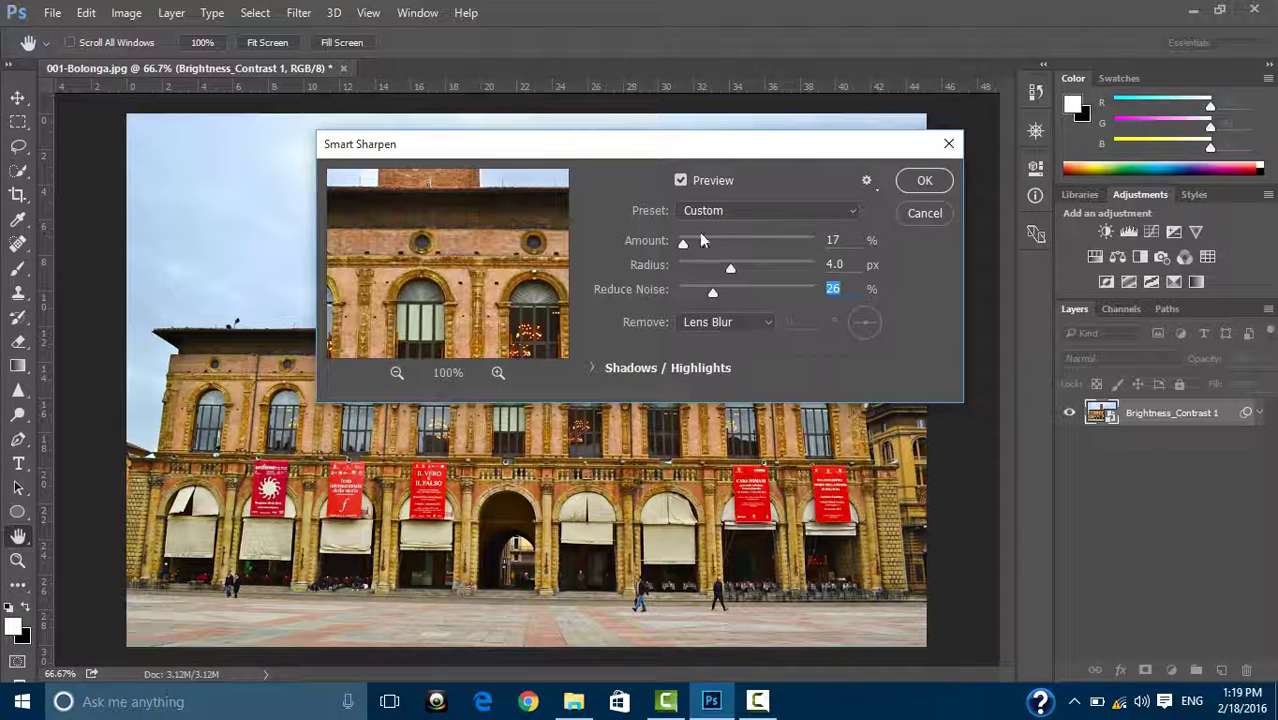
drag(684, 243, 713, 245)
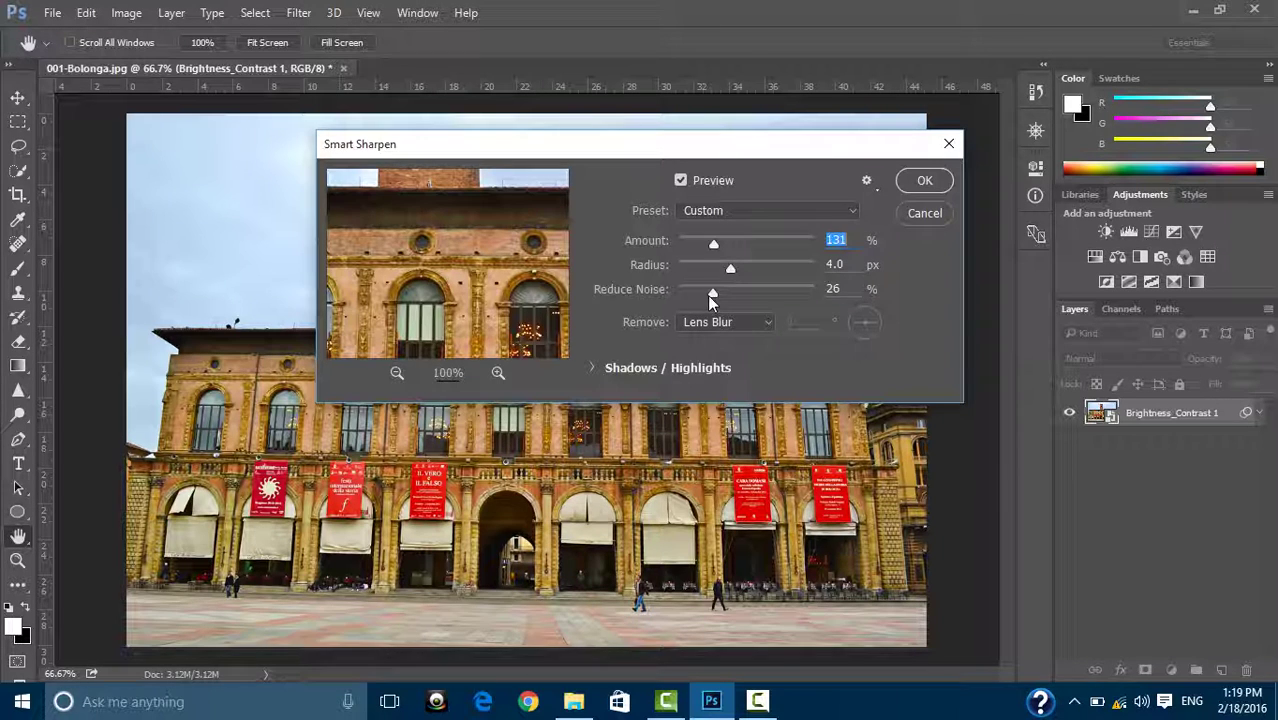
drag(712, 292, 701, 293)
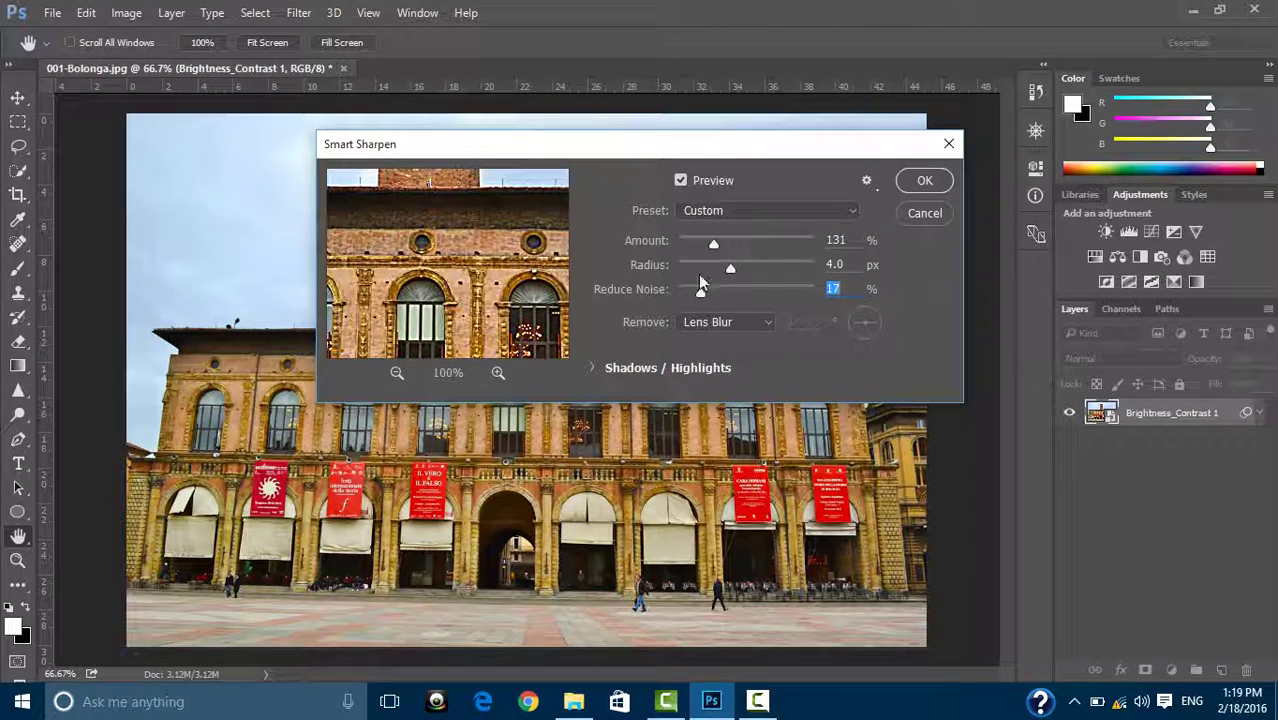
drag(706, 292, 699, 306)
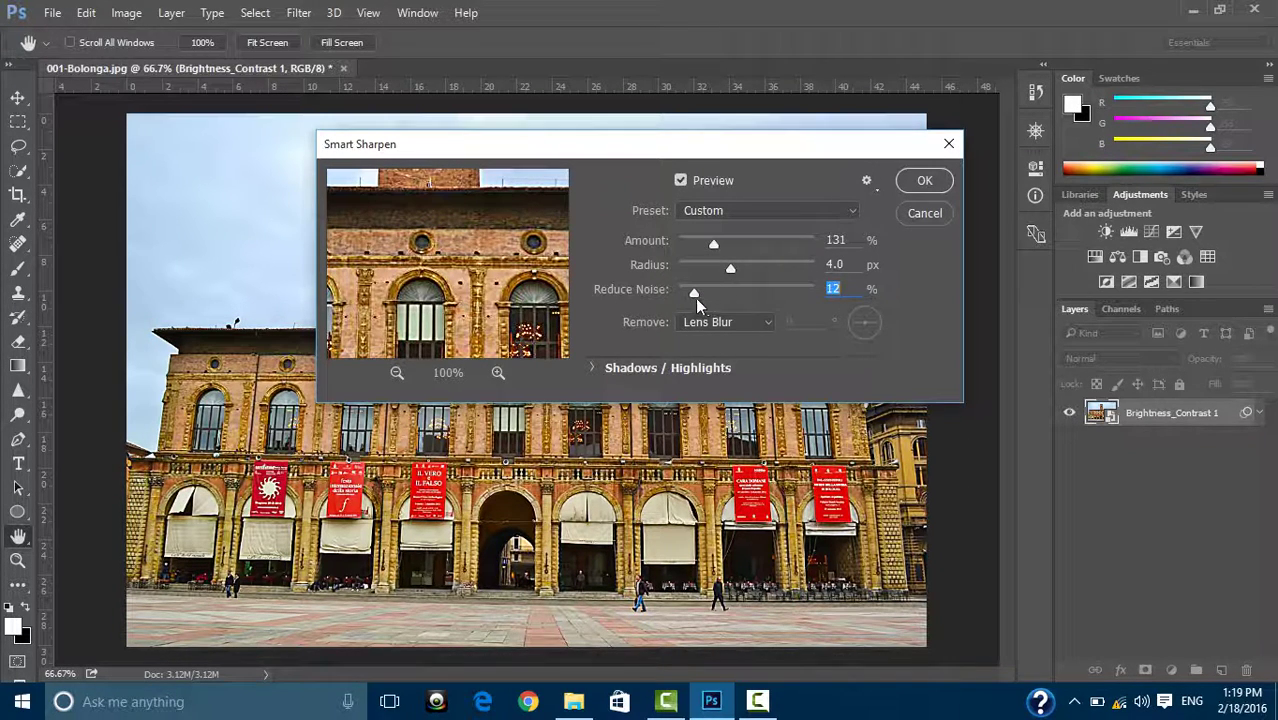
drag(699, 305, 727, 300)
text(17)
- Cancel, then reapply Smart Sharpen with a lower Amount and 0.5 px Radius
click(916, 216)
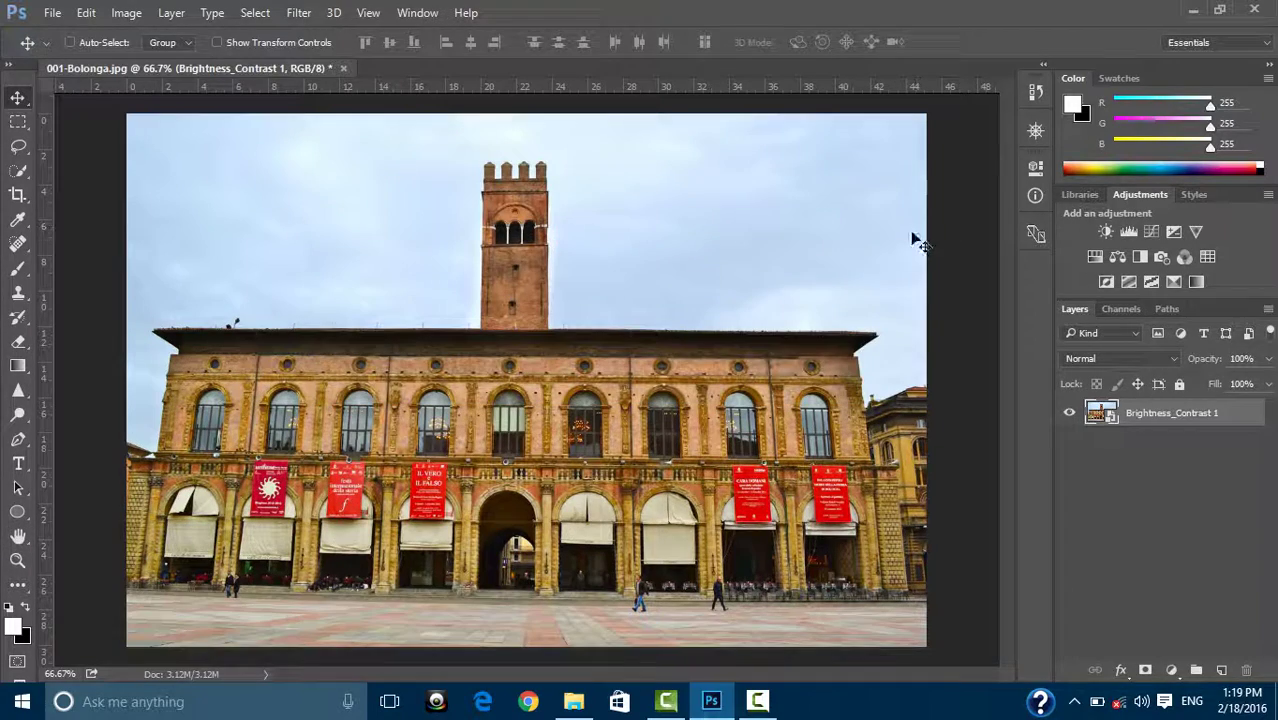
click(303, 13)
mouse_move(318, 327)
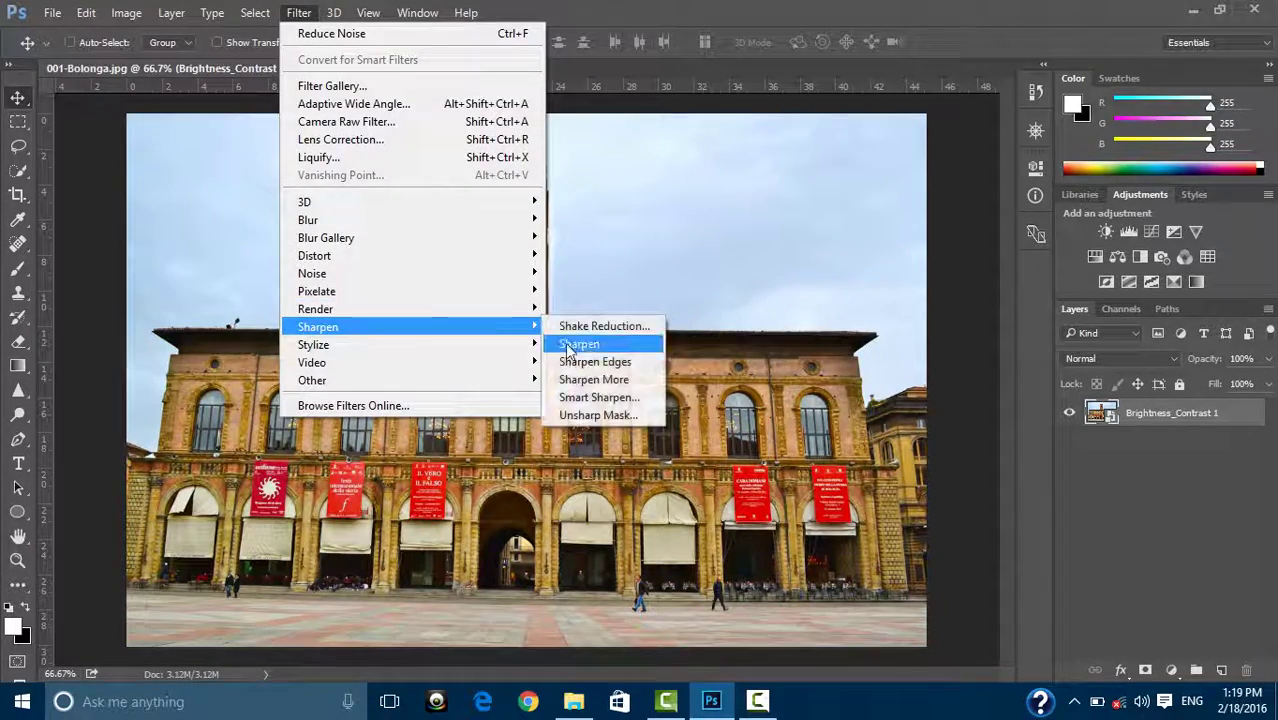
click(608, 397)
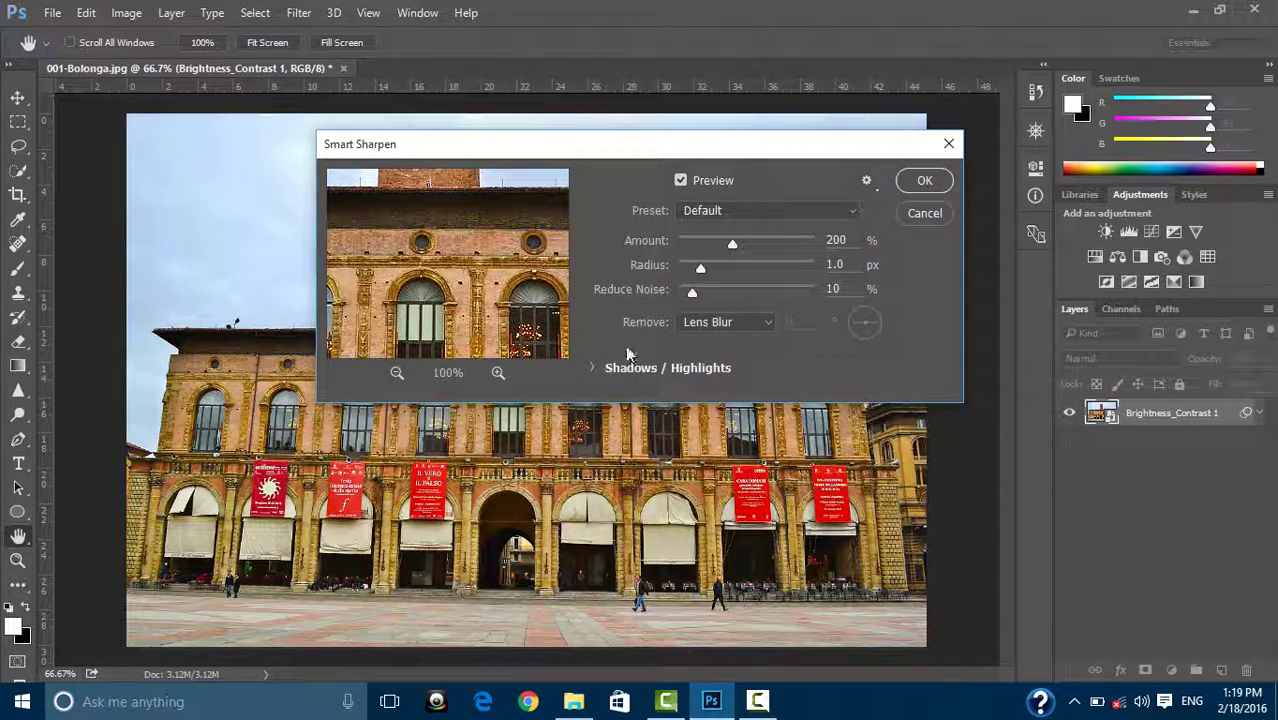
drag(731, 242, 714, 243)
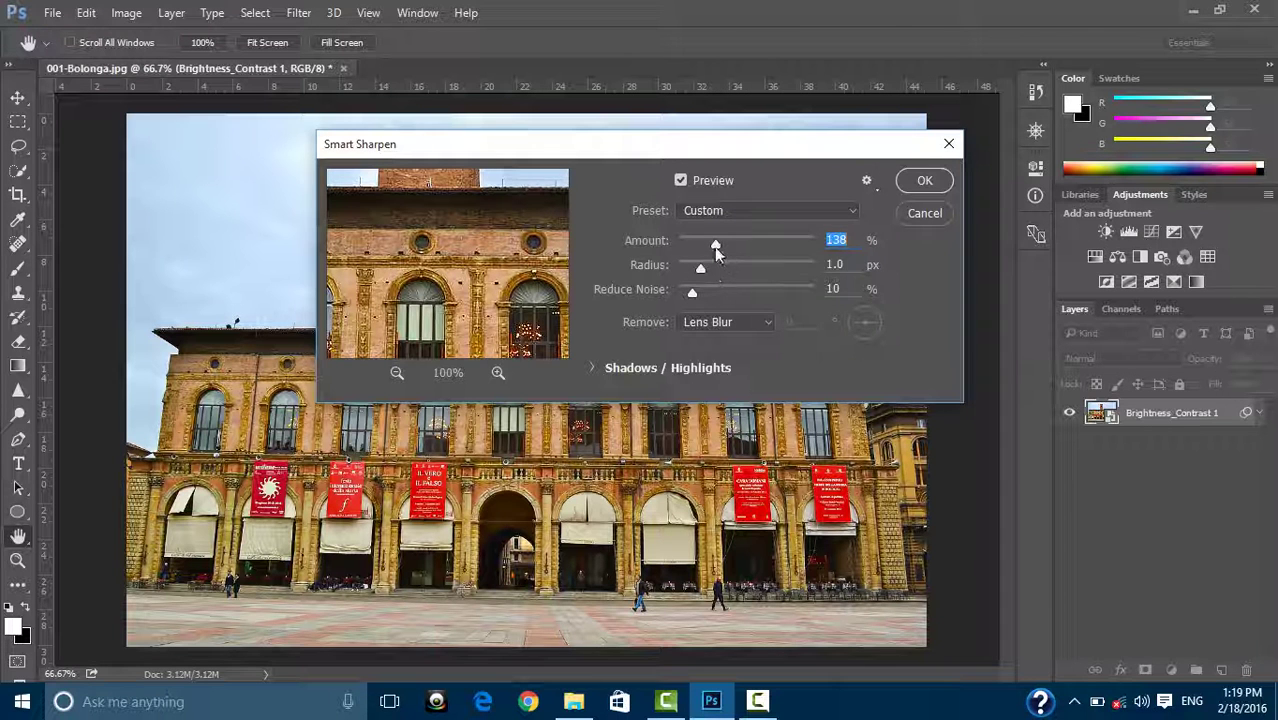
drag(699, 271, 703, 243)
click(924, 184)
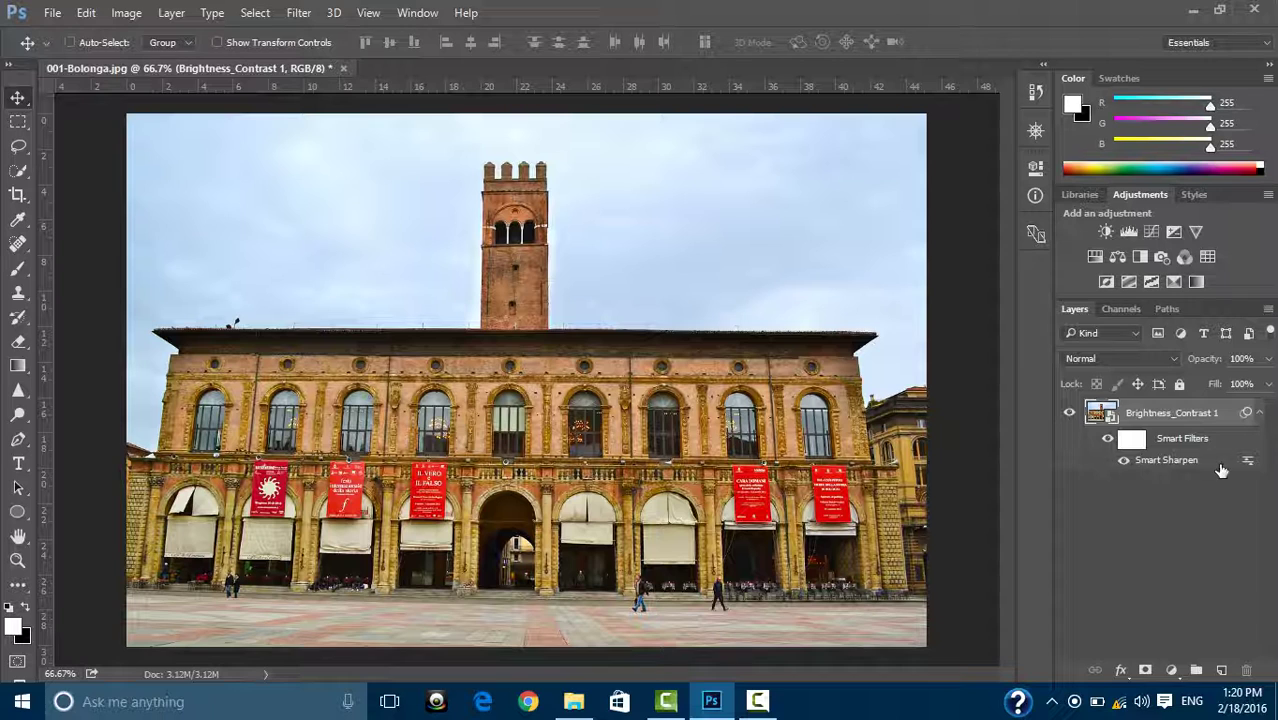
- Toggle Smart Sharpen on and off to compare, then target its white filter mask
click(1123, 461)
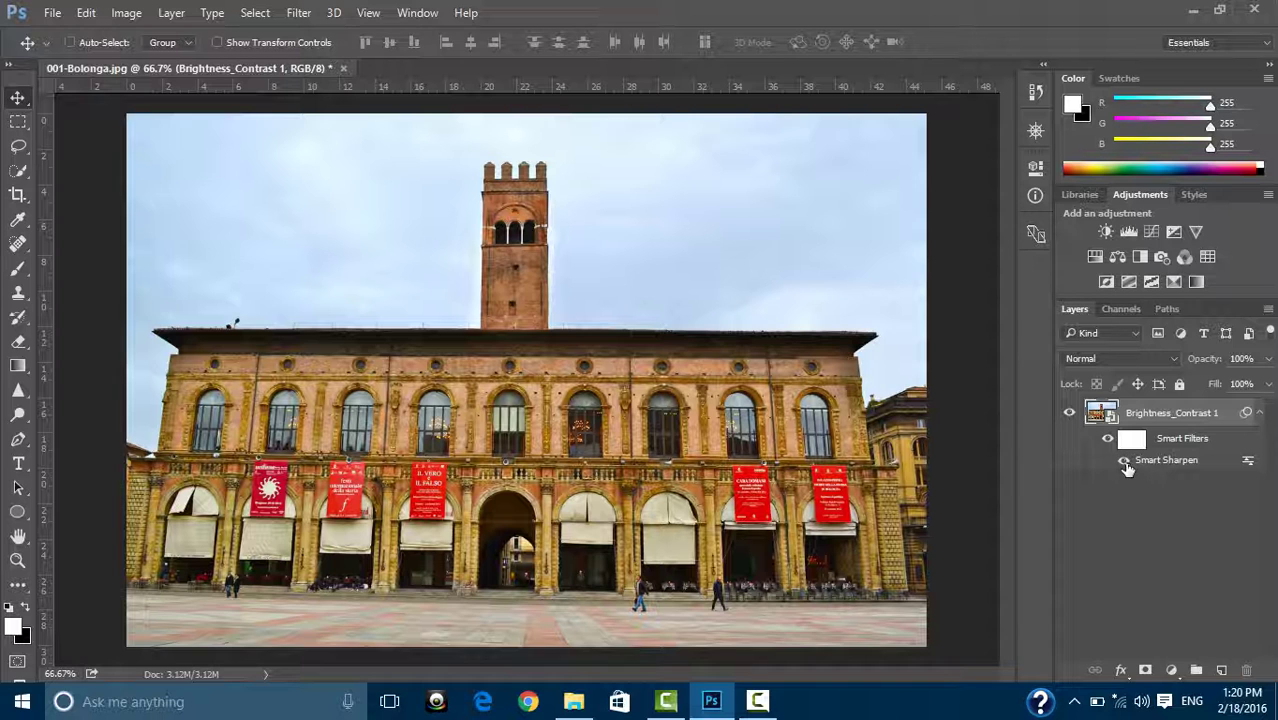
click(1124, 462)
click(1138, 445)
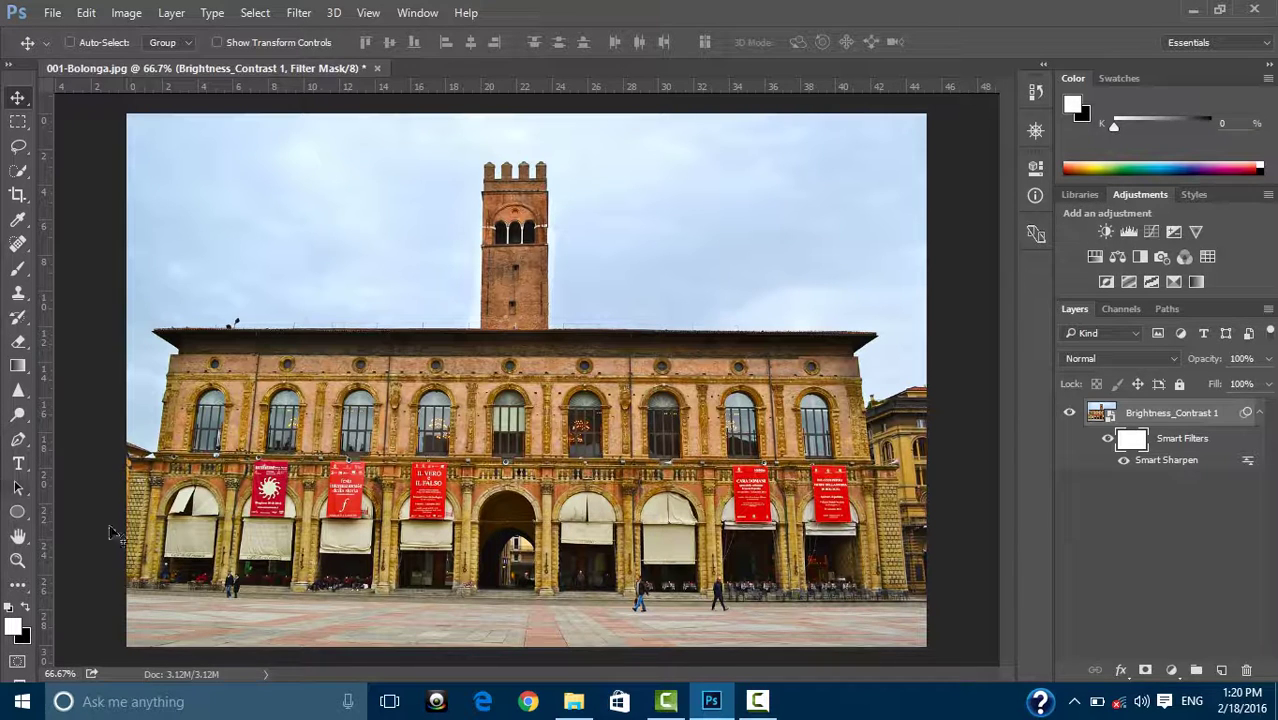
- Paint a black brush stroke along the cornice on the sharpening filter mask
click(19, 272)
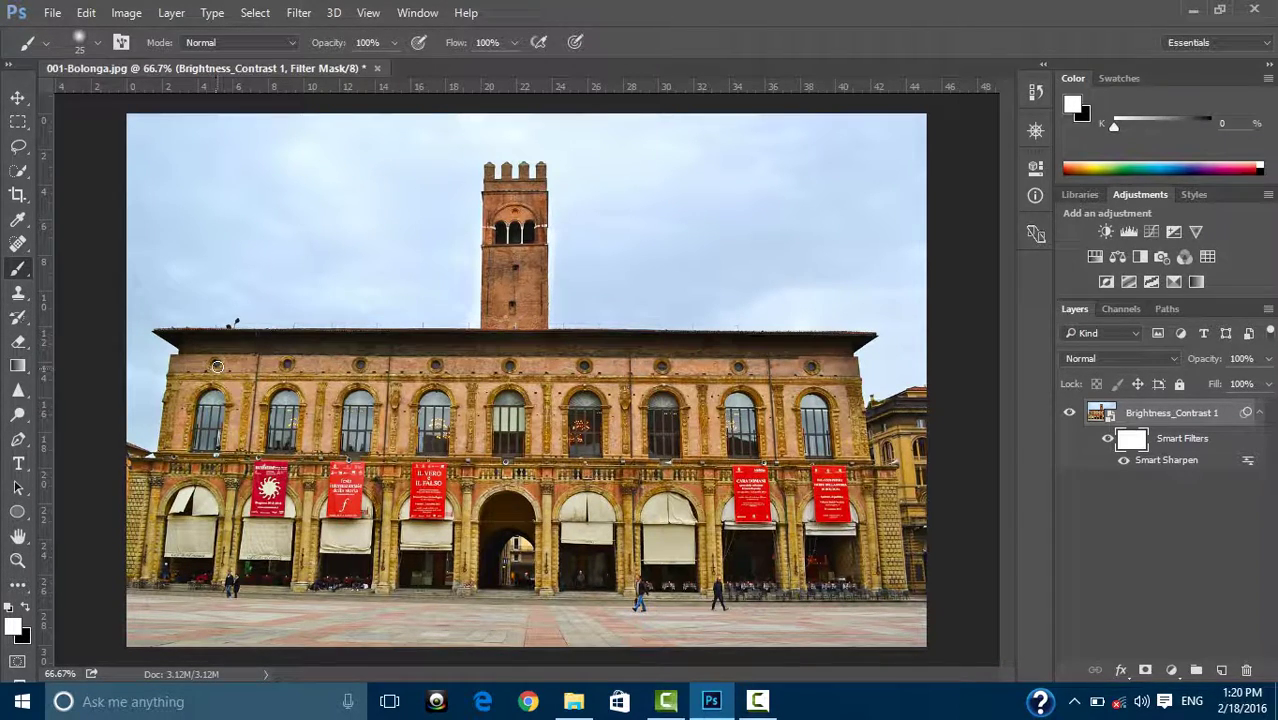
click(29, 607)
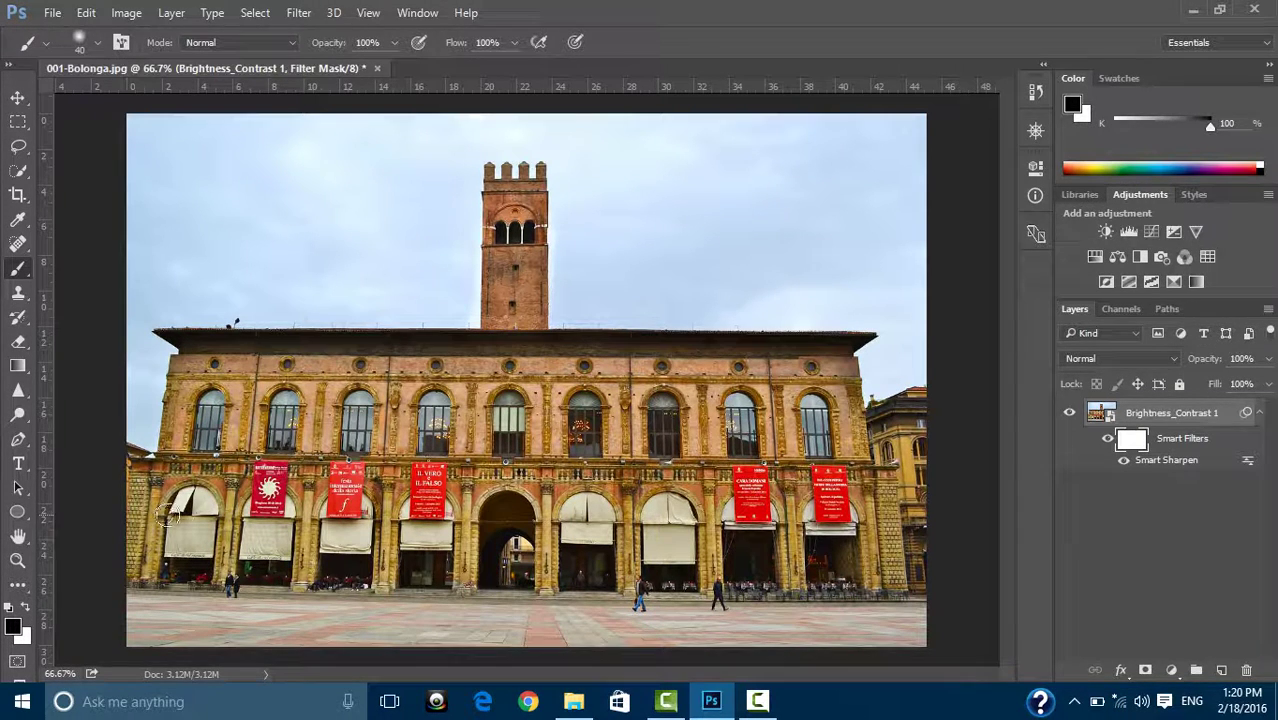
mouse_move(258, 355)
mouse_down()
mouse_move(656, 350)
mouse_move(790, 360)
mouse_move(854, 387)
mouse_up()
- Dismiss the Filter menu and select the Brightness_Contrast 1 layer
click(299, 12)
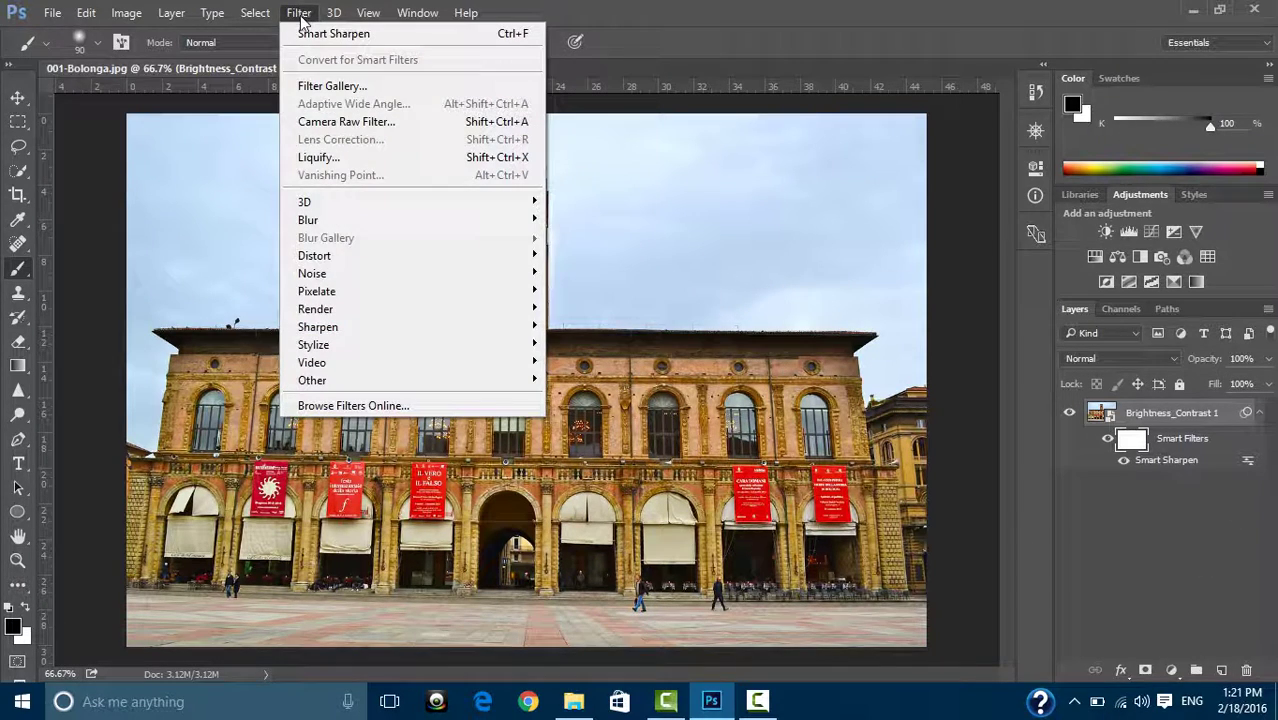
key(Escape)
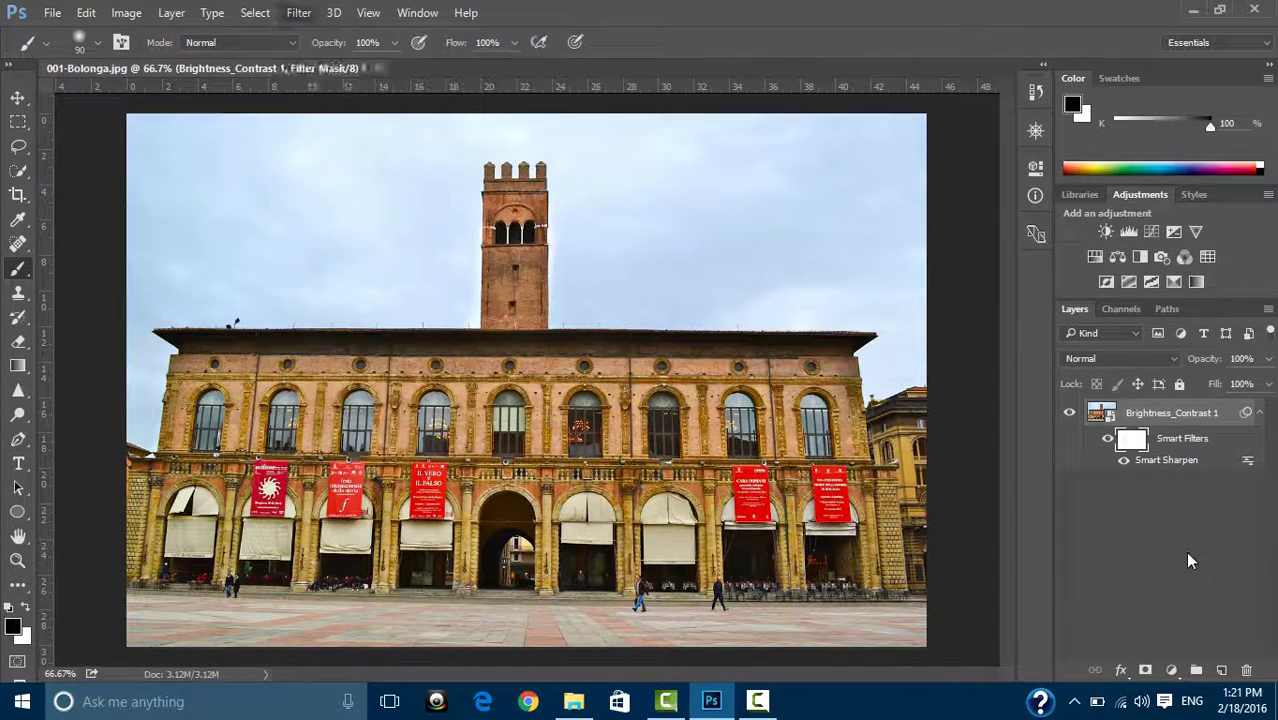
click(1185, 551)
click(1170, 420)
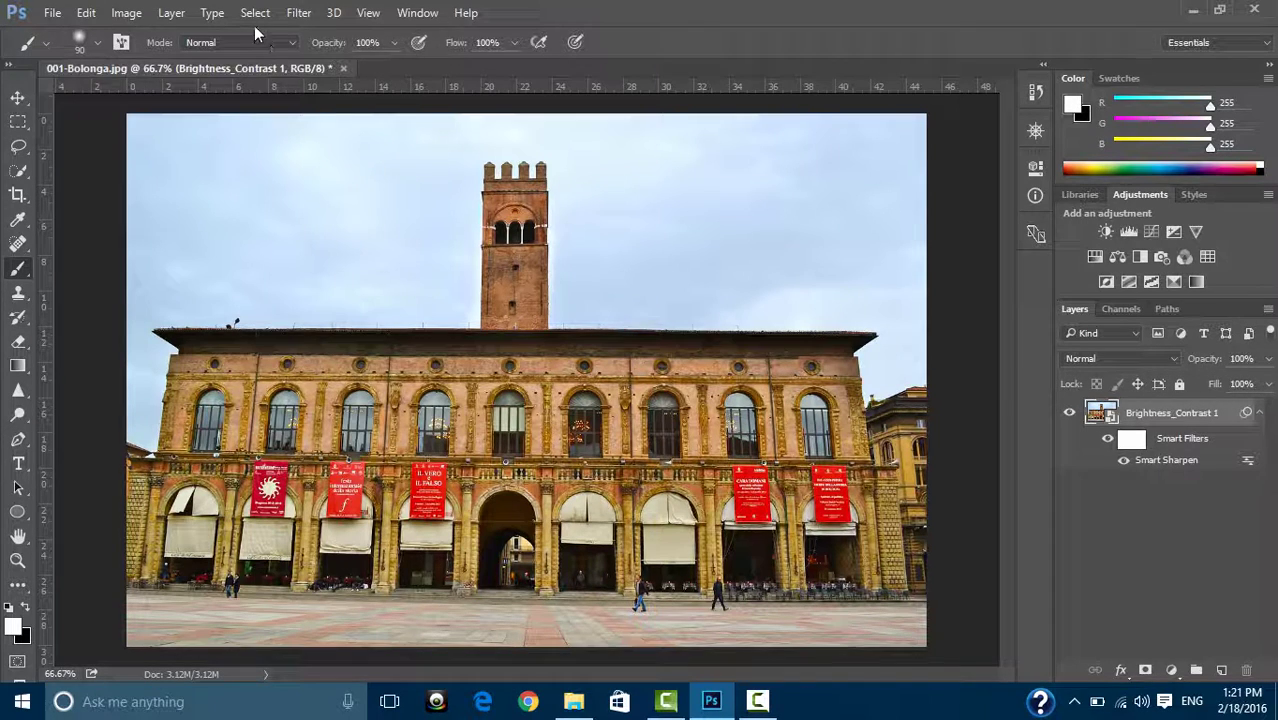
- Apply a Tilt-Shift blur of about 10 px with the focus band covering facade and tower
click(299, 12)
mouse_move(325, 238)
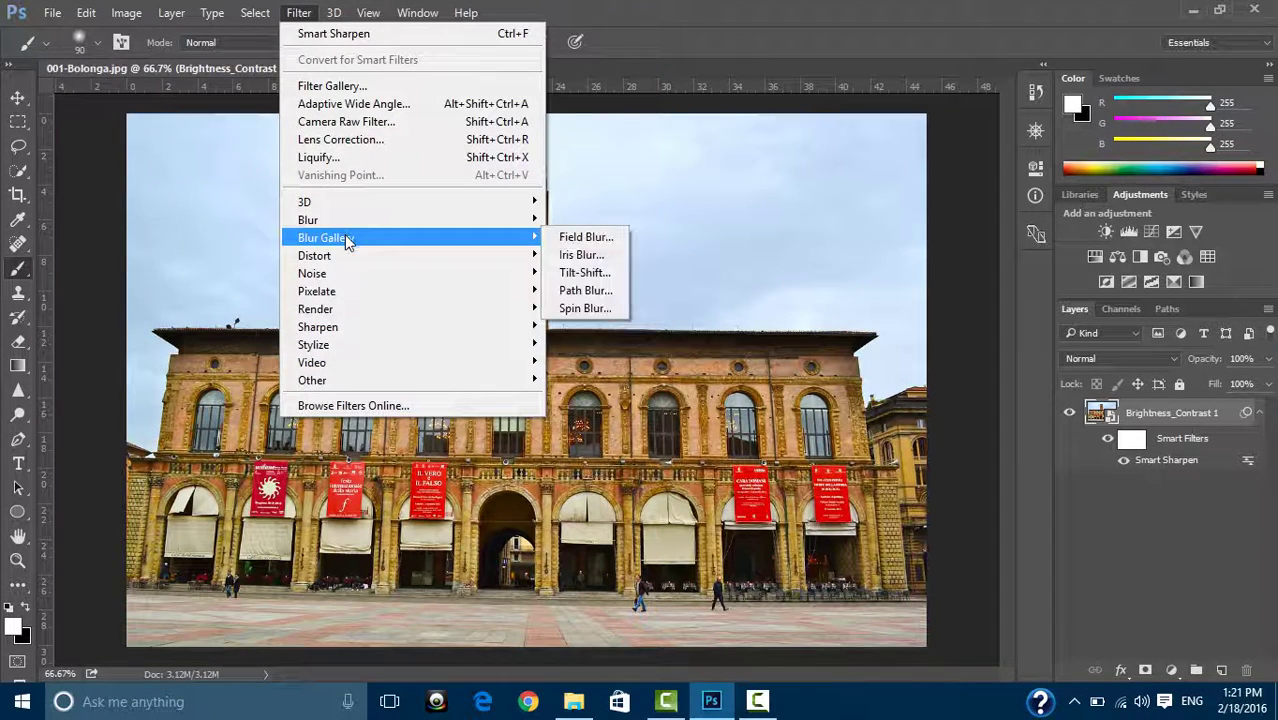
click(588, 273)
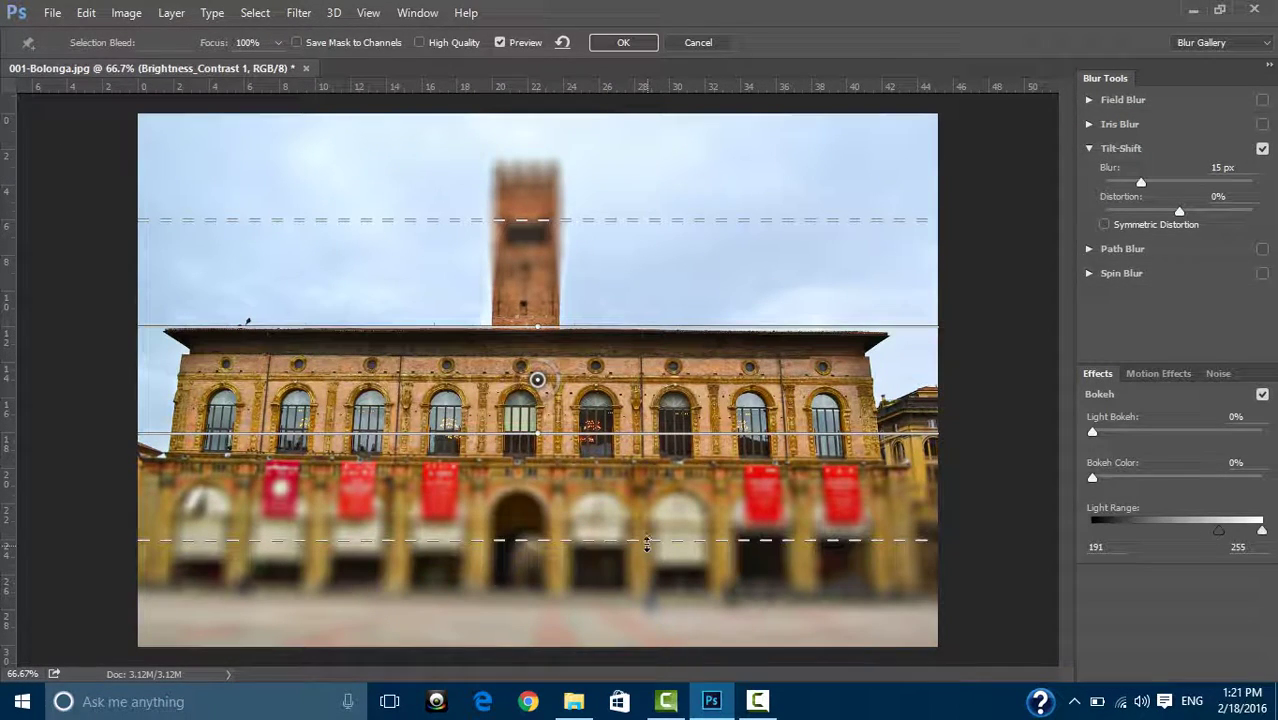
drag(647, 543, 651, 506)
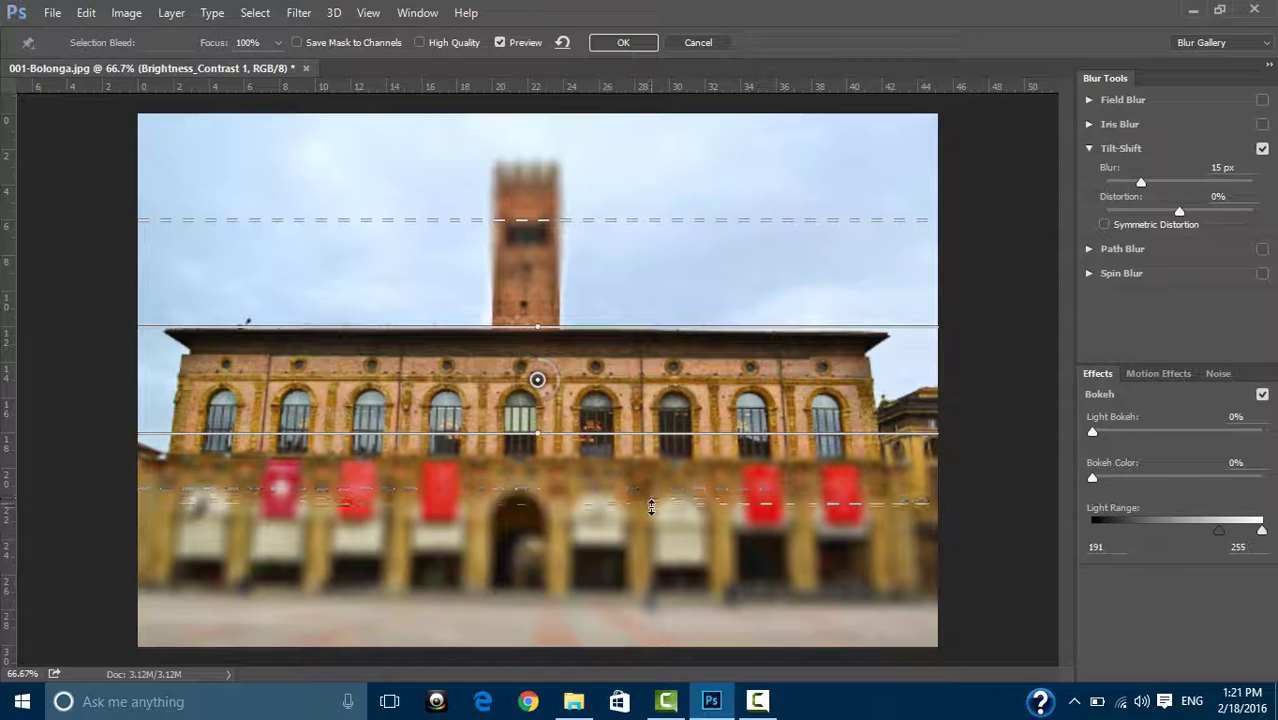
drag(537, 380, 531, 518)
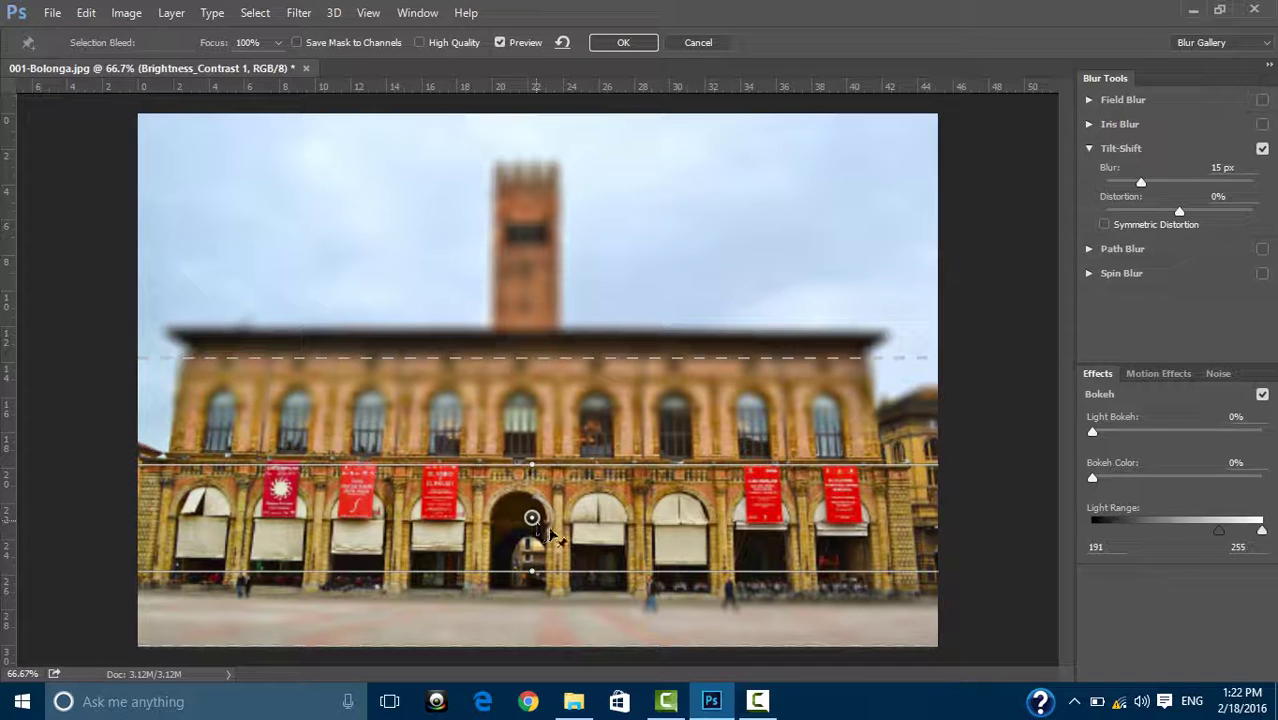
drag(626, 572, 626, 597)
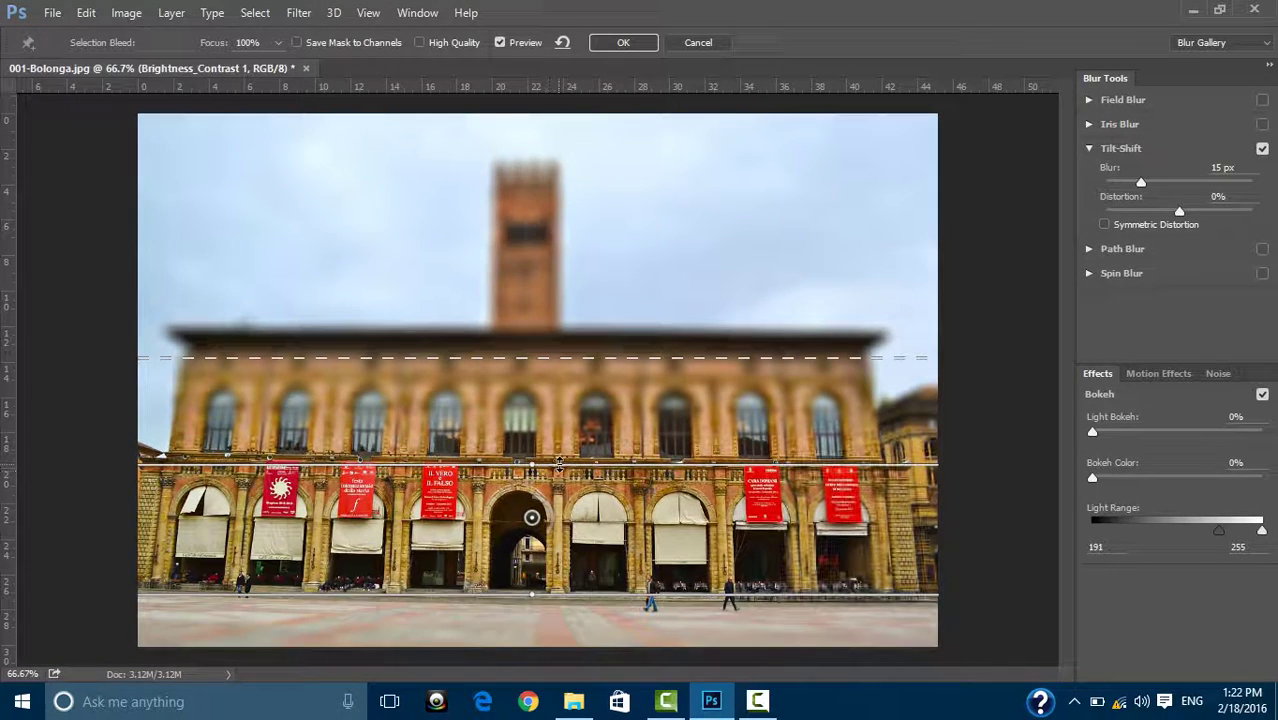
drag(550, 466, 612, 108)
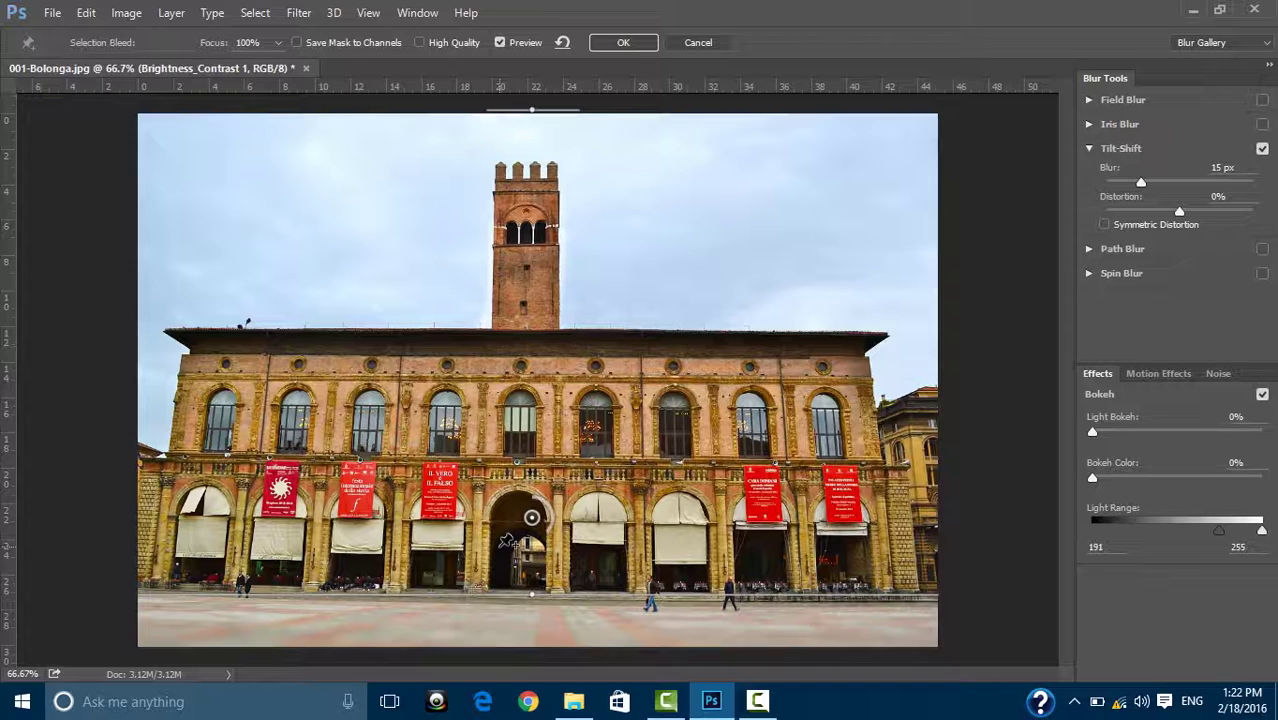
drag(538, 548, 556, 530)
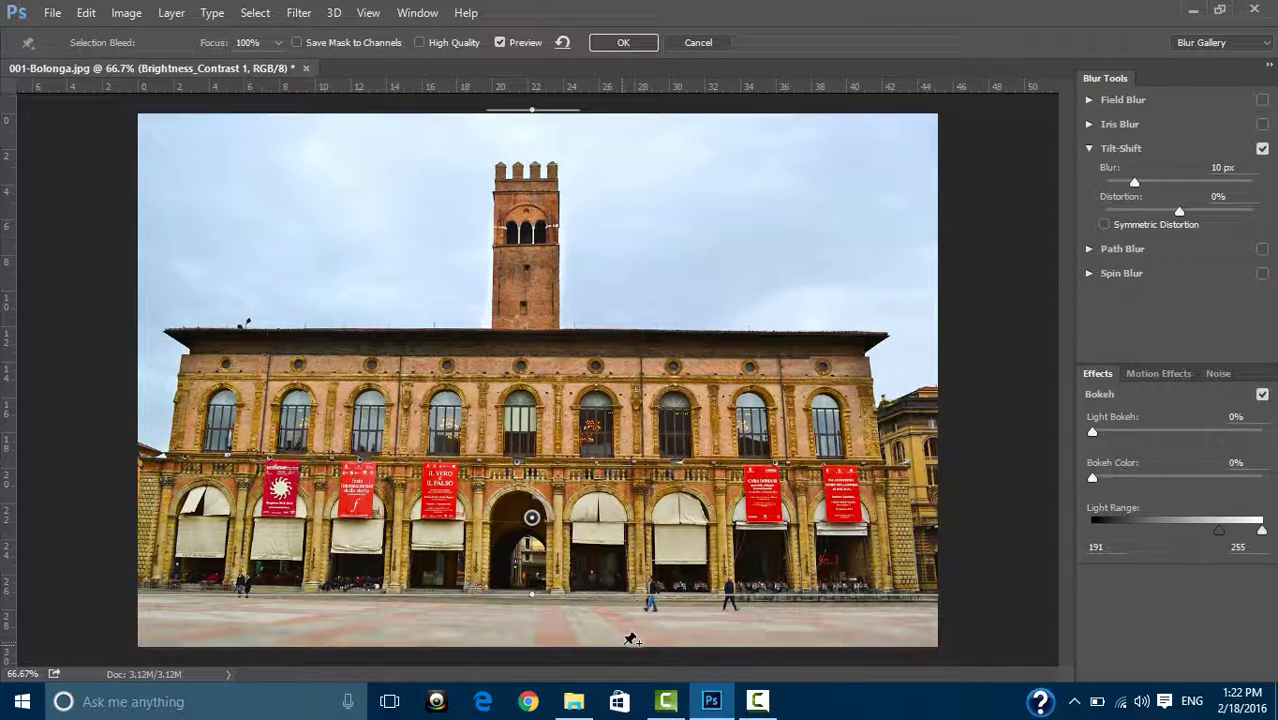
click(623, 42)
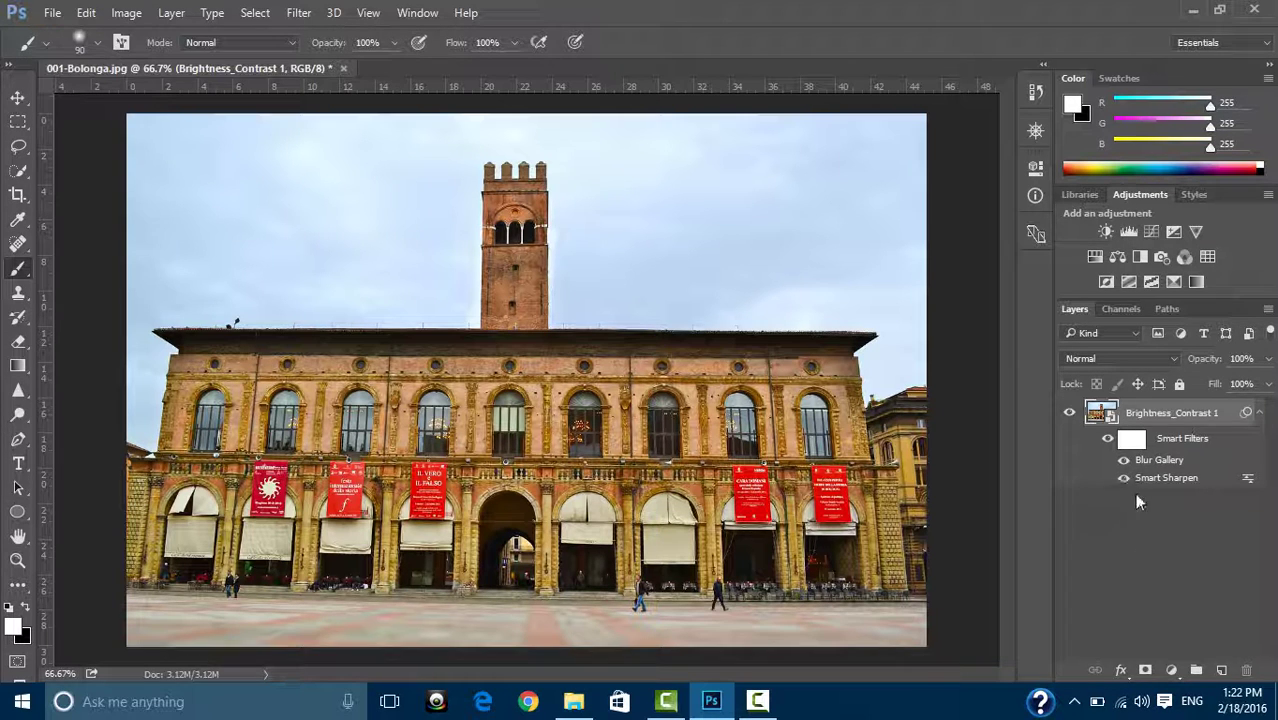
- Mask the blur along the bottom of the image on the Blur Gallery filter mask
click(1149, 438)
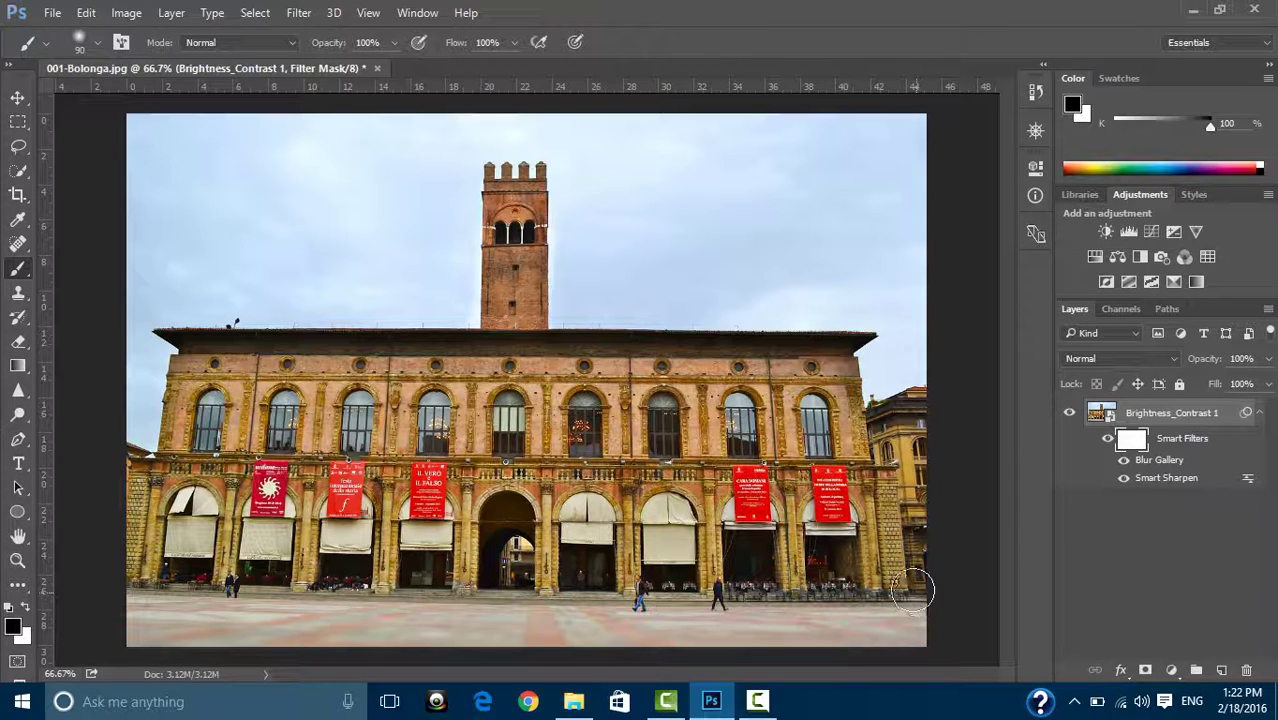
click(1123, 459)
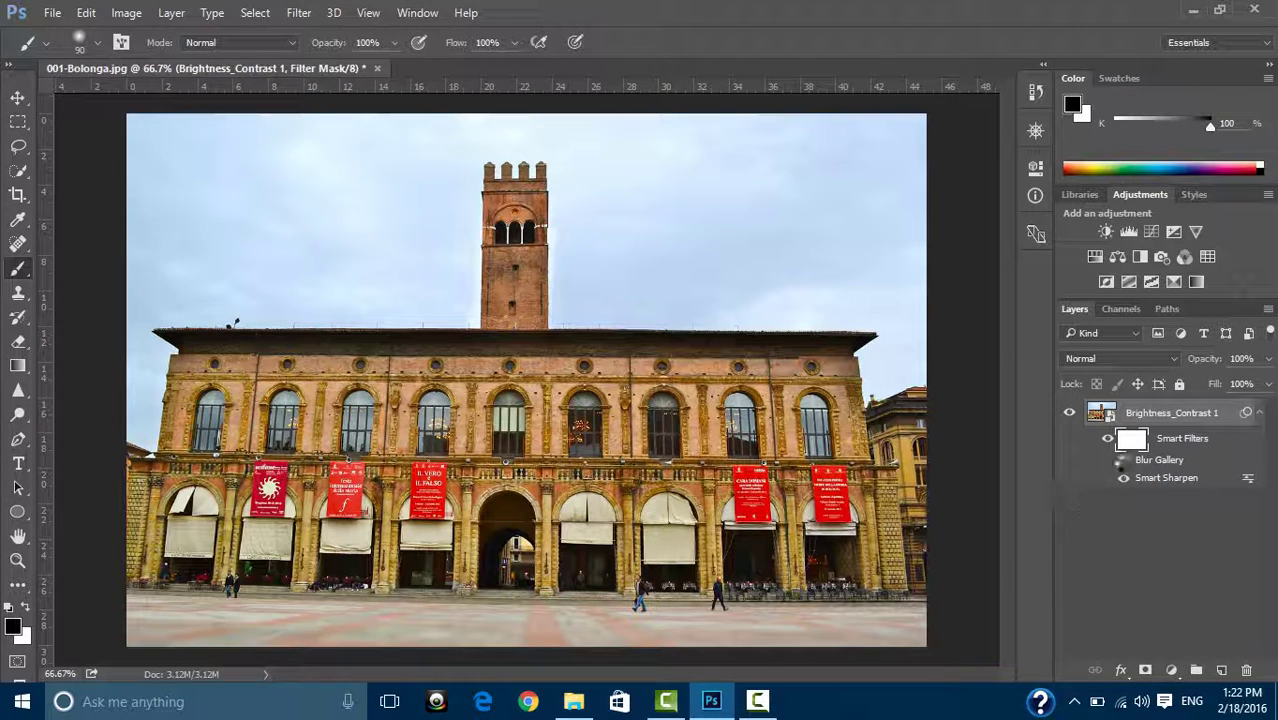
click(1136, 448)
click(1136, 448)
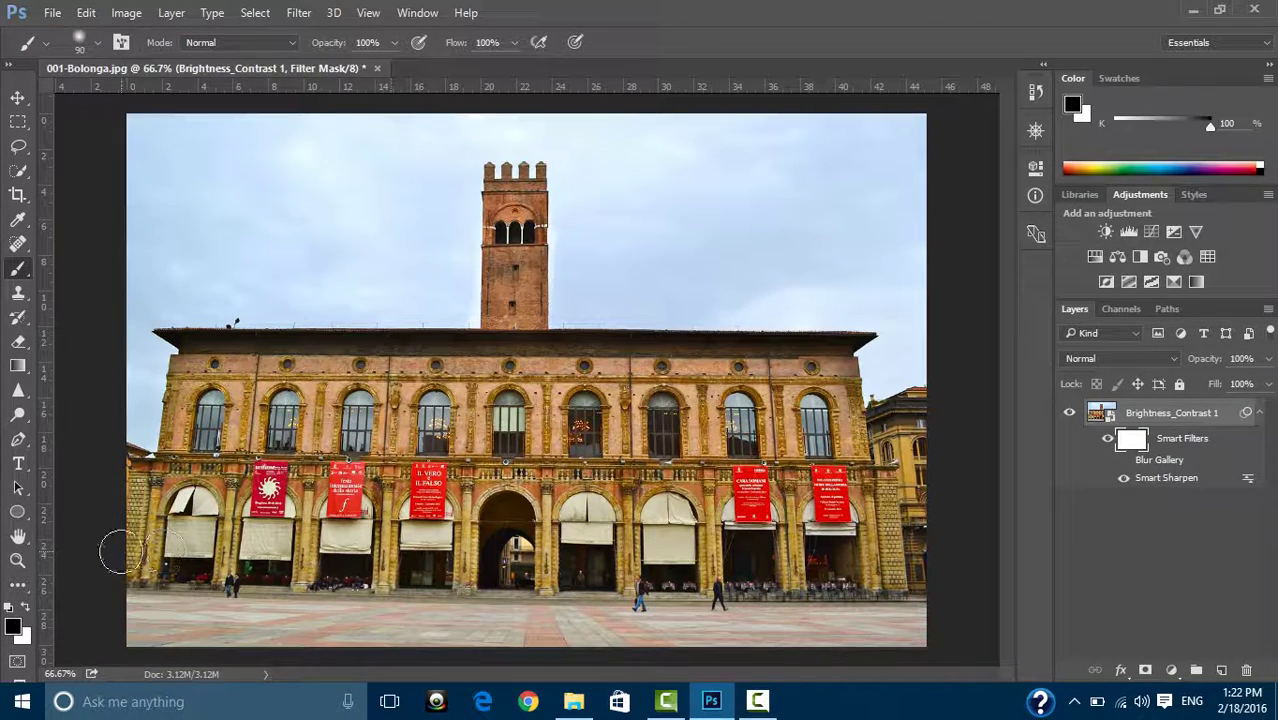
drag(925, 639, 141, 637)
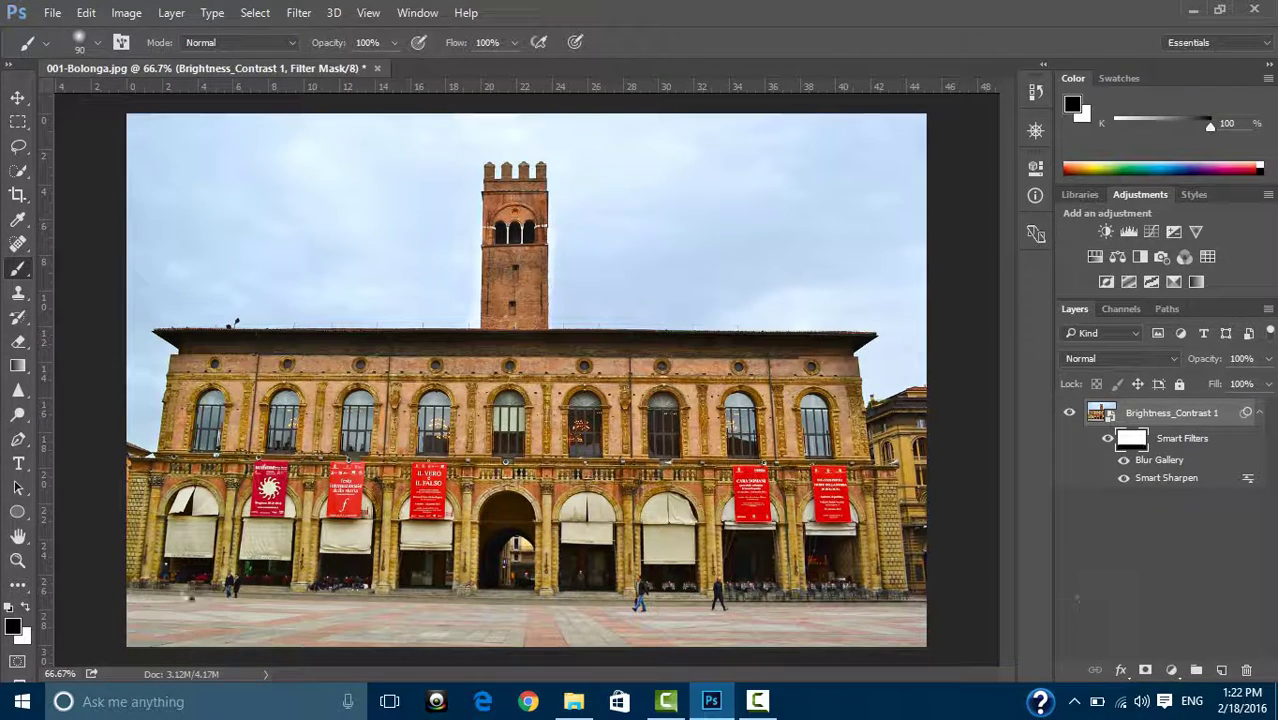
key(ctrl+2)
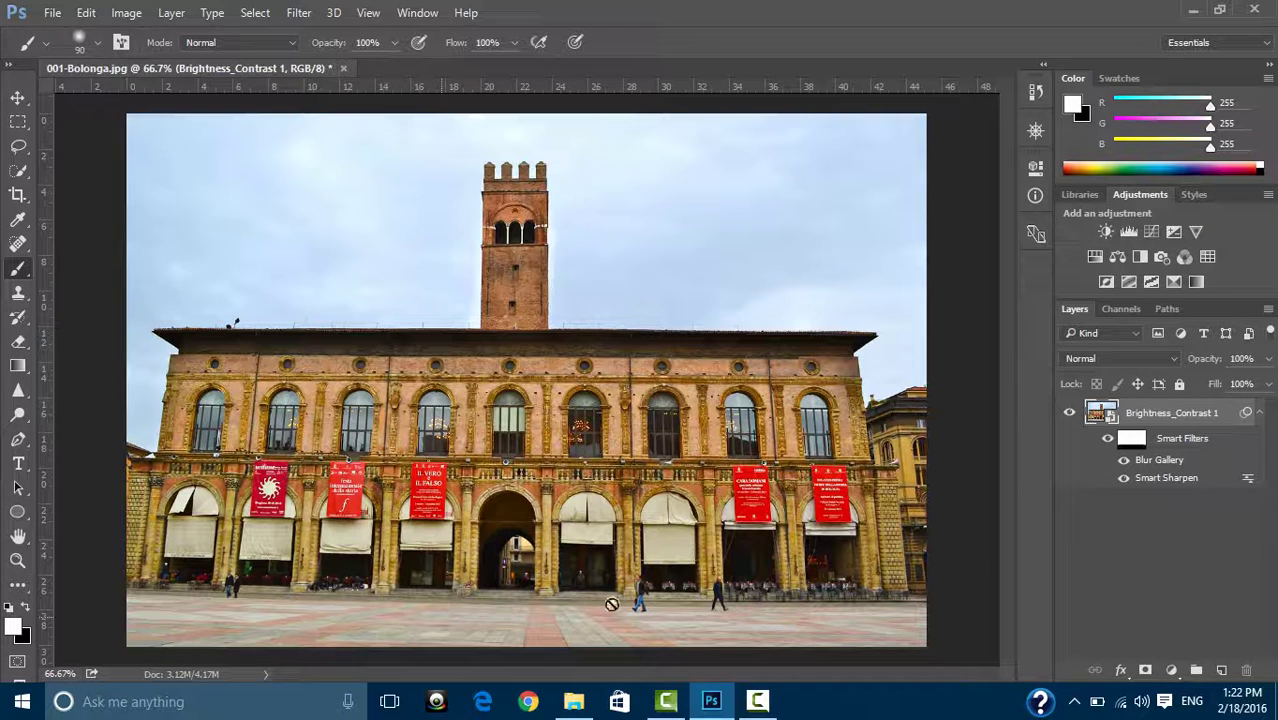
- Compare with Blur Gallery hidden, then delete the Blur Gallery smart filter
click(1123, 461)
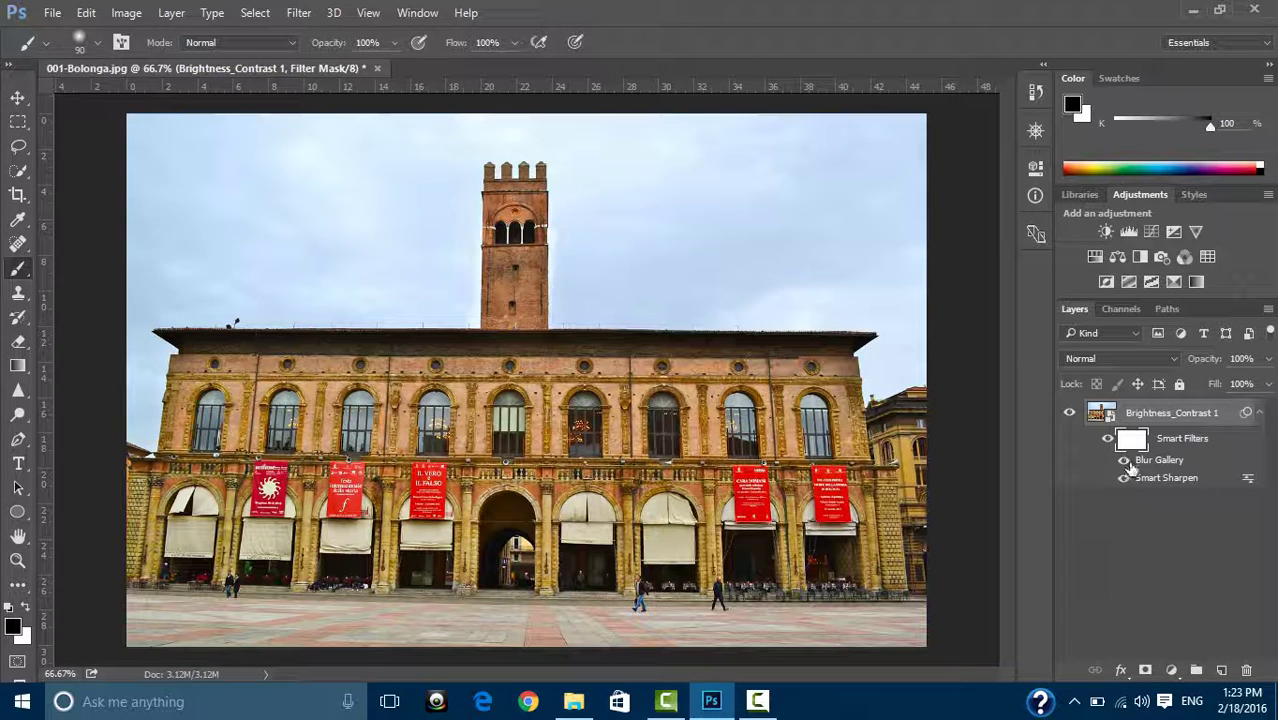
click(1180, 478)
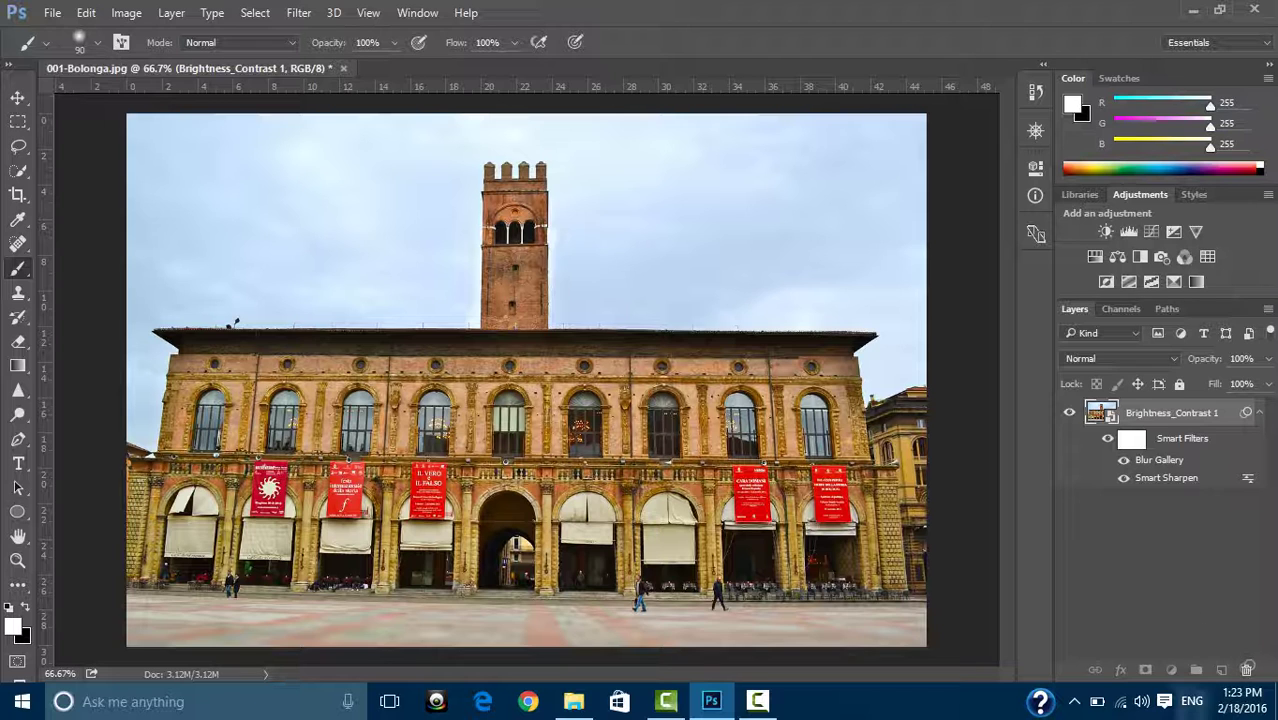
drag(1158, 670, 1246, 669)
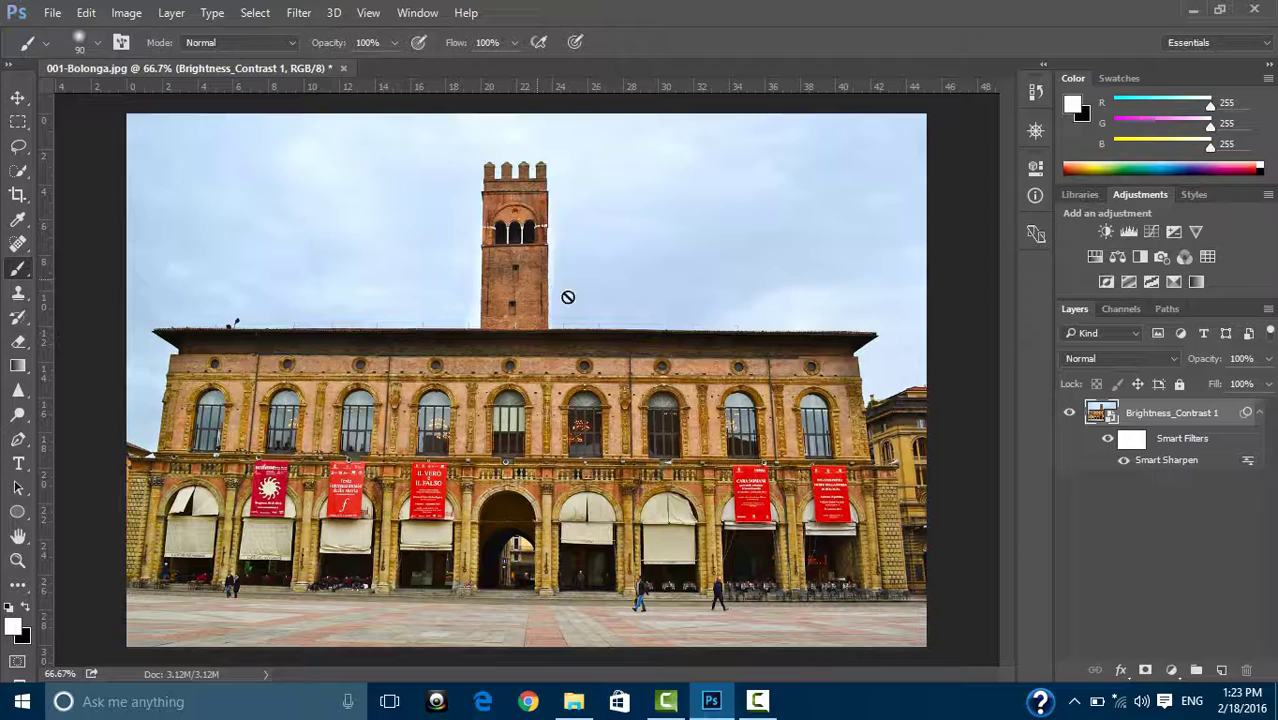
- Duplicate Brightness_Contrast 1 into a copy layer that also carries Smart Sharpen
click(140, 13)
mouse_move(171, 13)
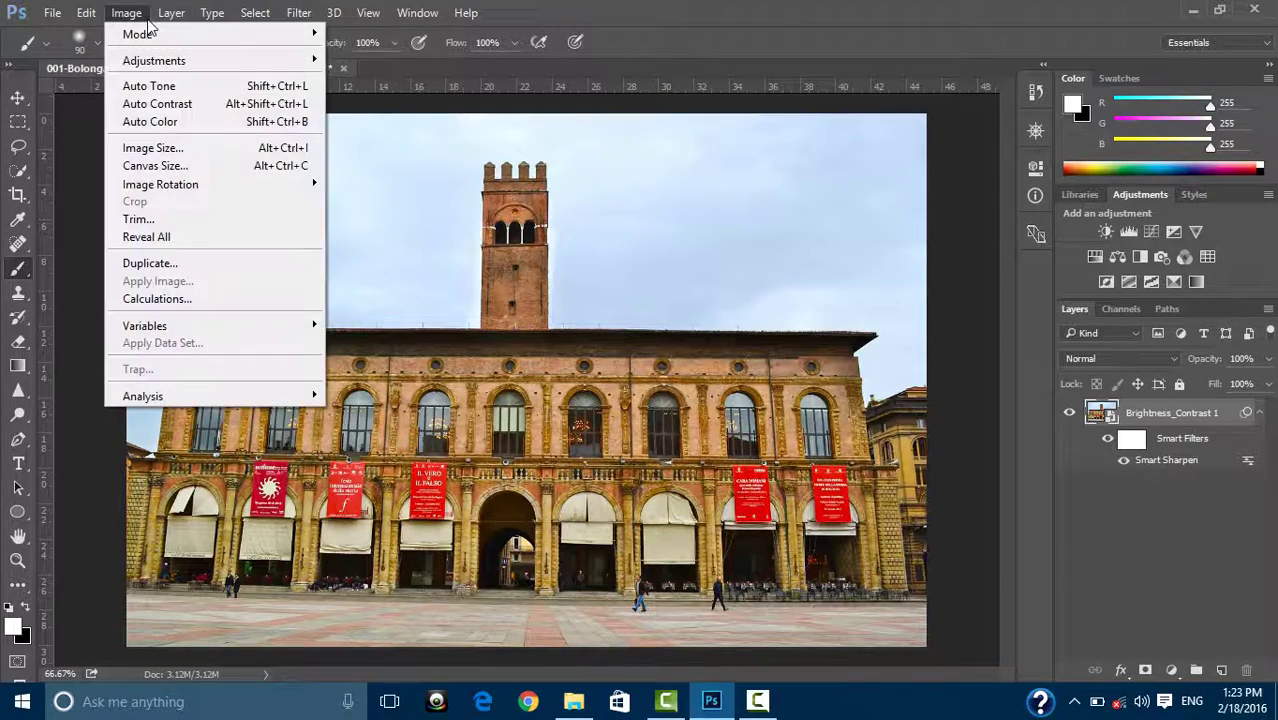
mouse_move(223, 13)
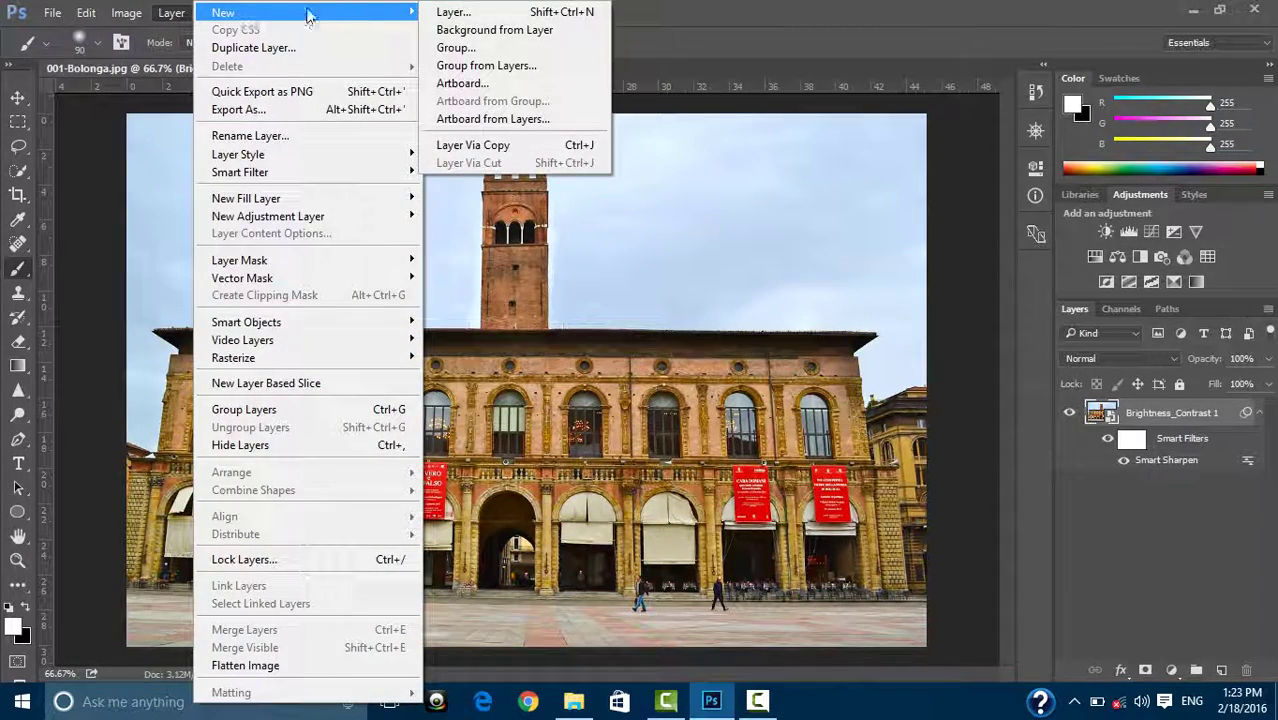
click(519, 147)
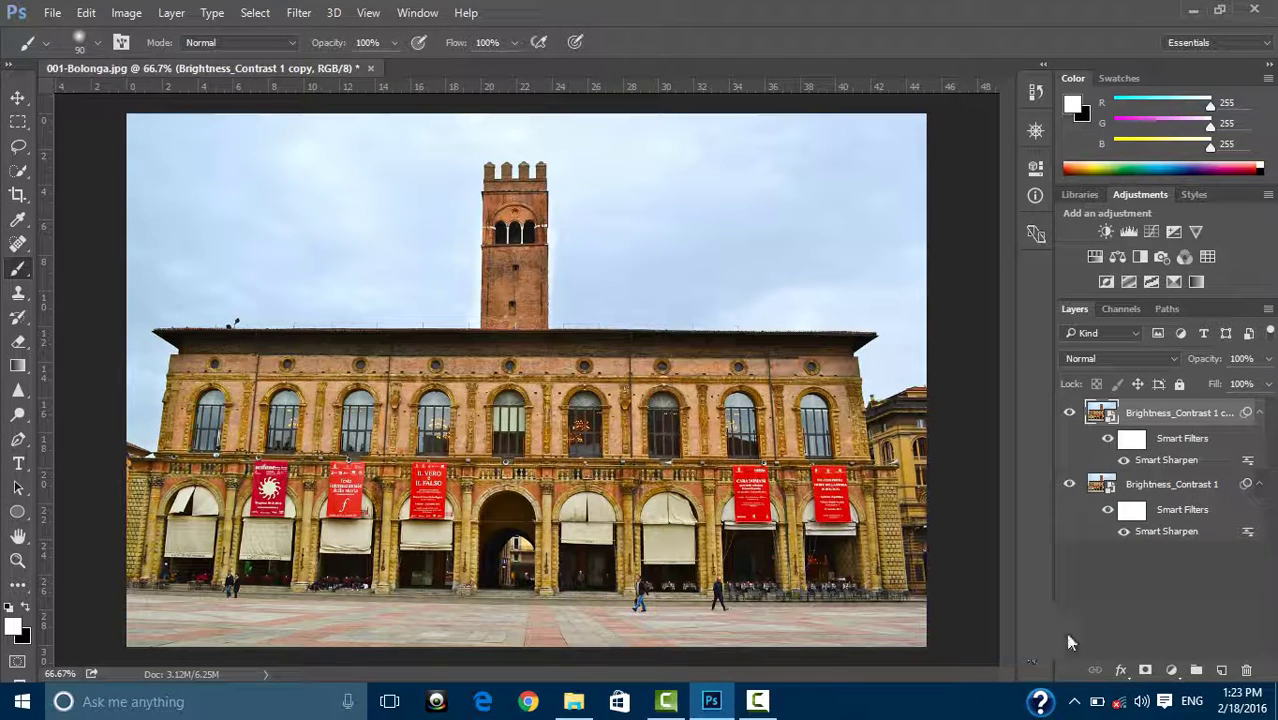
- Apply a 15 px Tilt-Shift blur to the copy, keeping the arcades and tower sharp
click(1159, 594)
click(1152, 423)
click(298, 13)
mouse_move(322, 238)
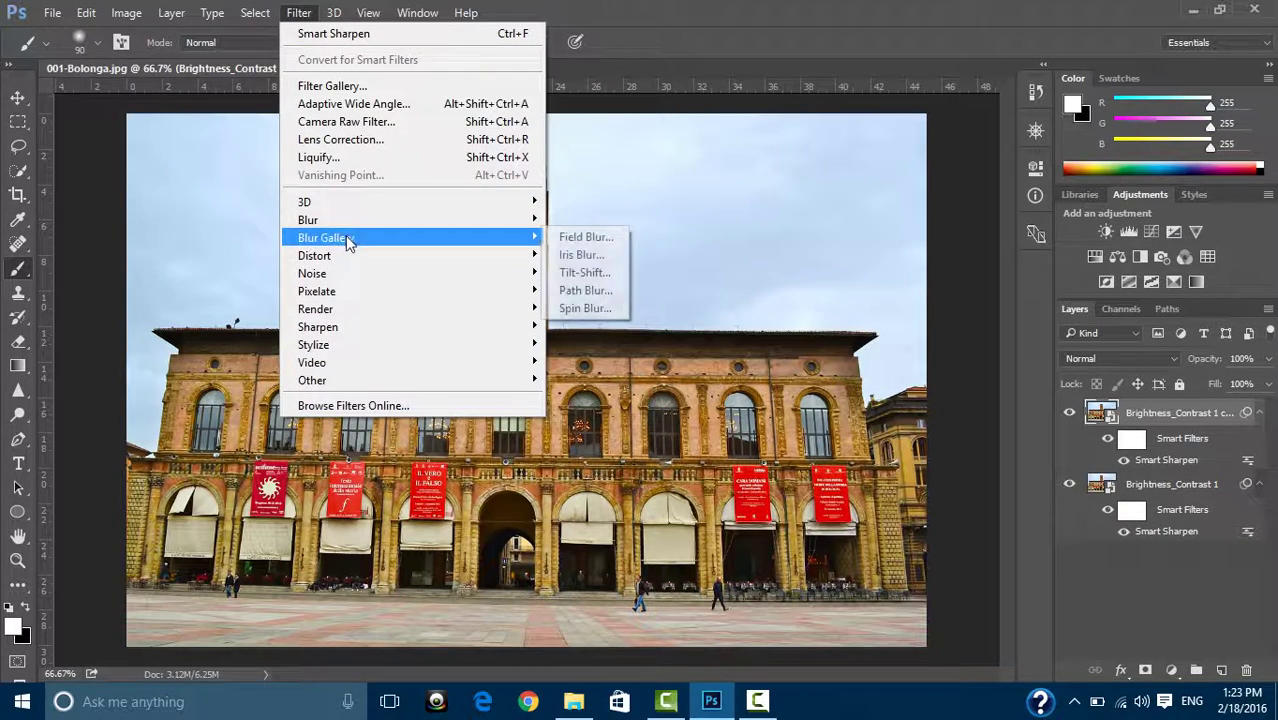
click(584, 272)
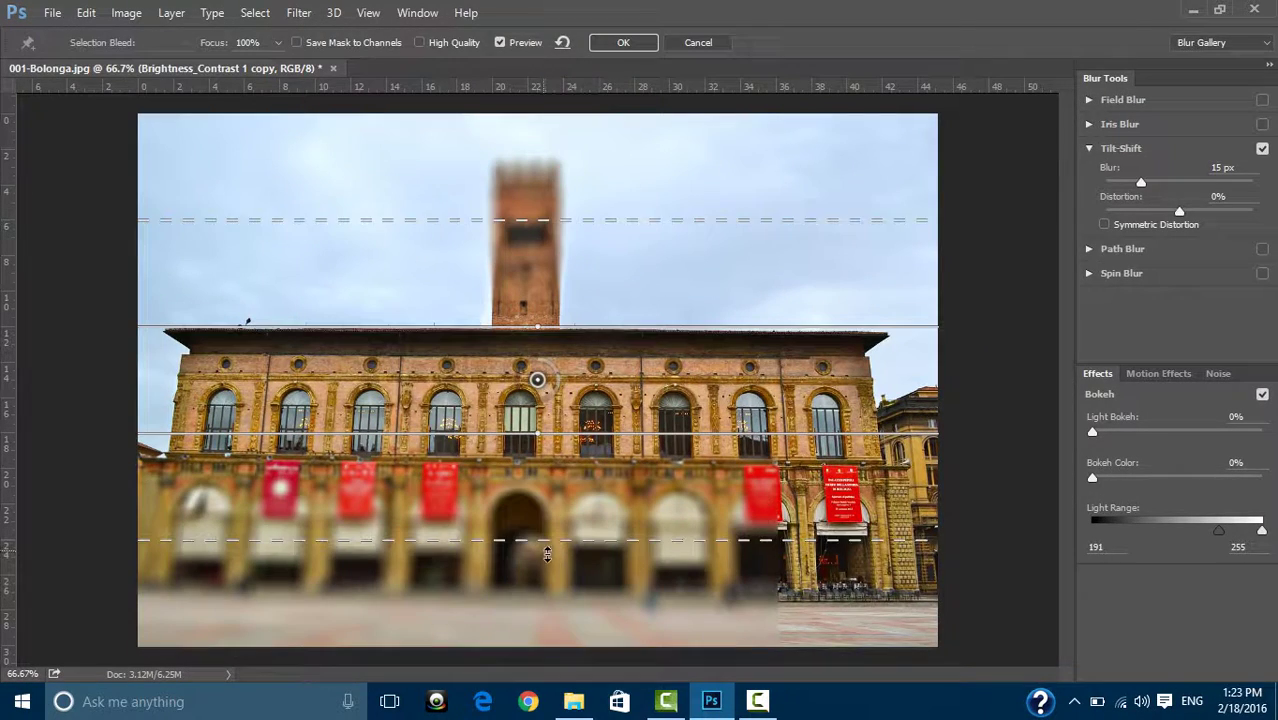
drag(565, 500, 565, 496)
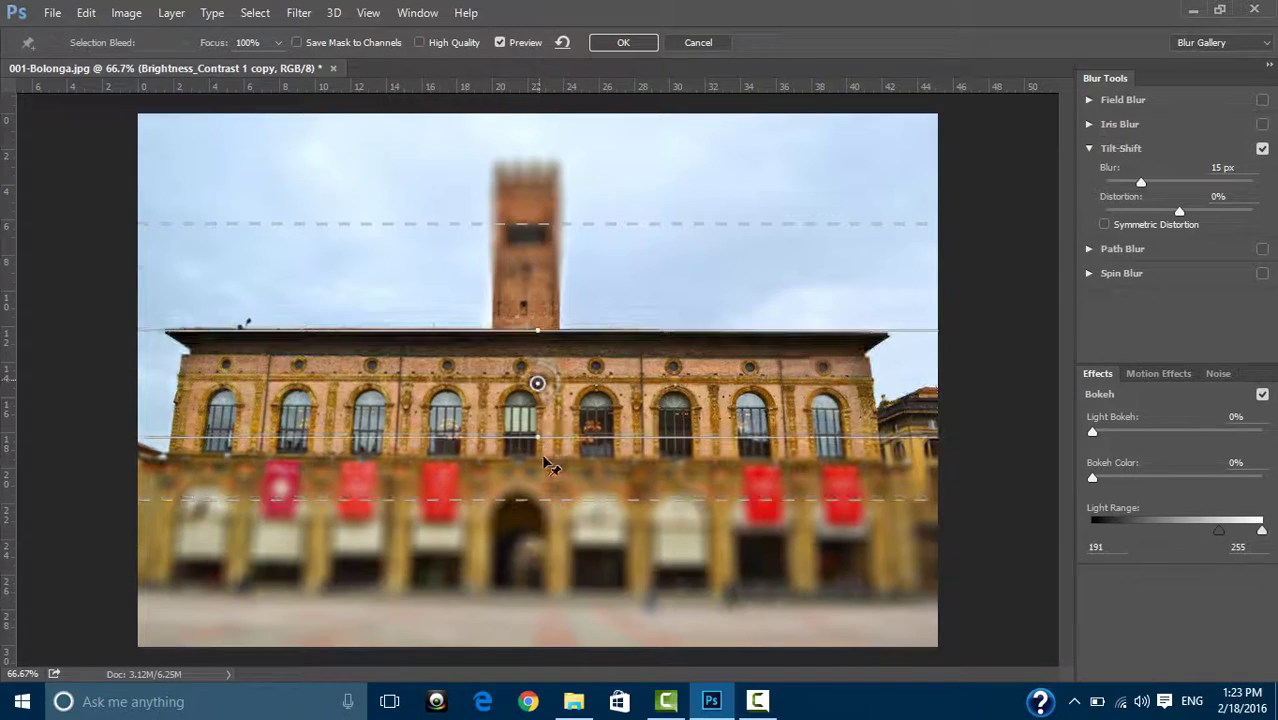
drag(537, 380, 558, 535)
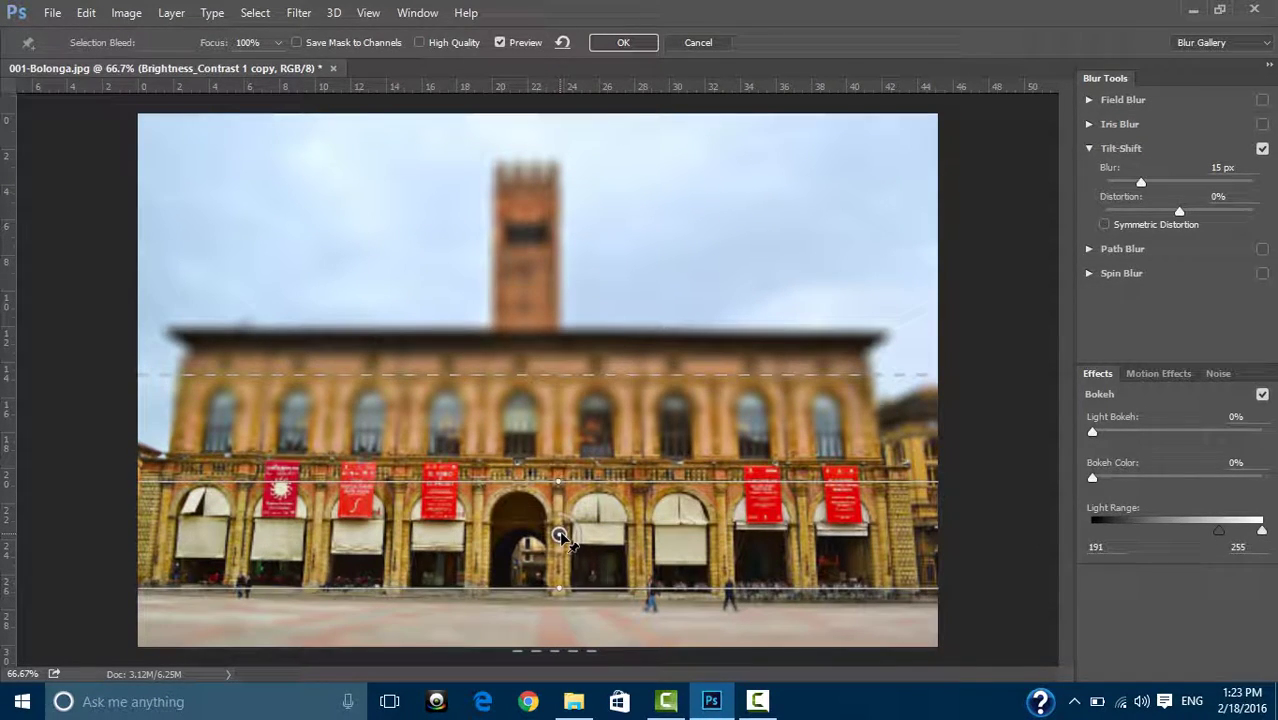
drag(583, 484, 645, 127)
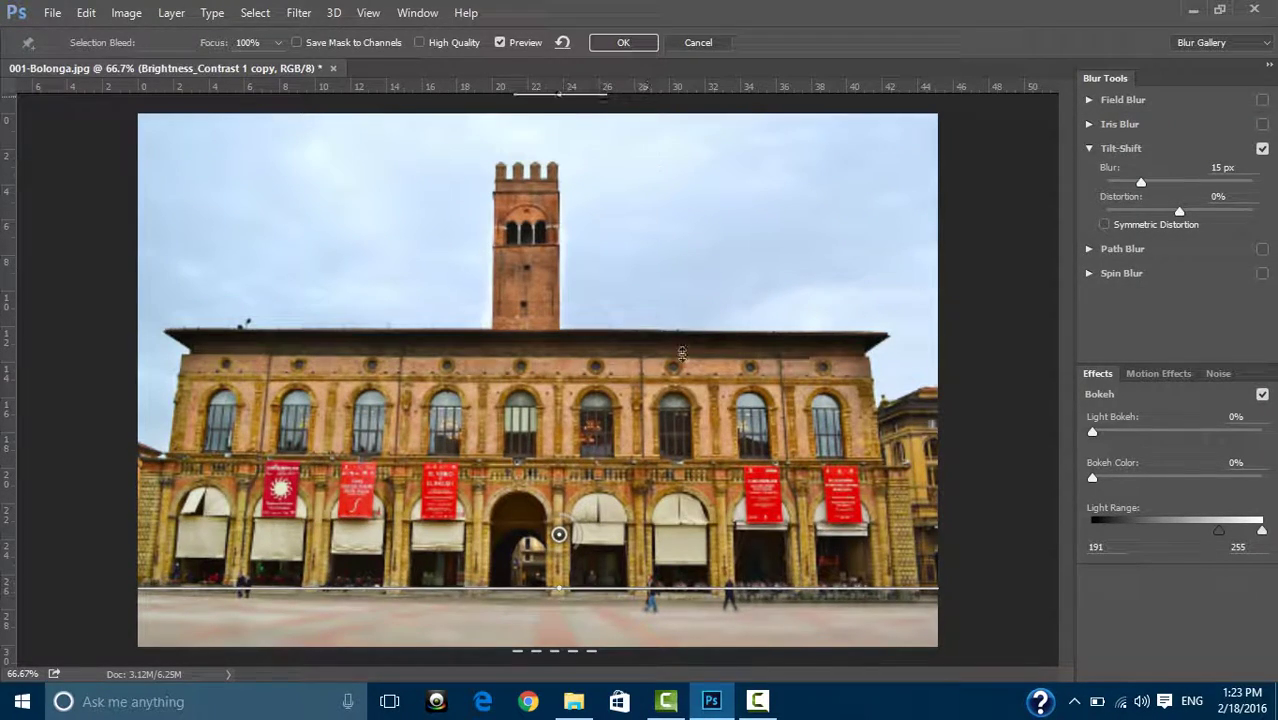
click(622, 42)
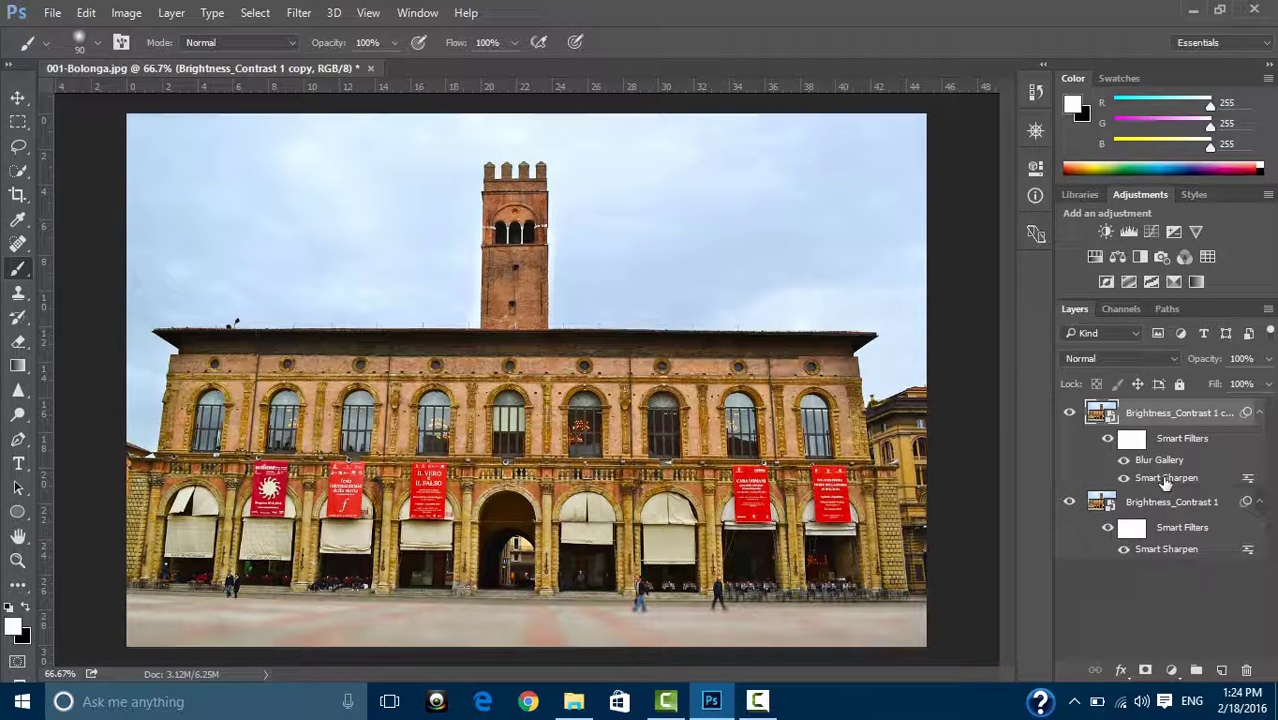
- Remove Smart Sharpen from the blurred copy layer and set its blend mode to Lighten
drag(1166, 482, 1240, 668)
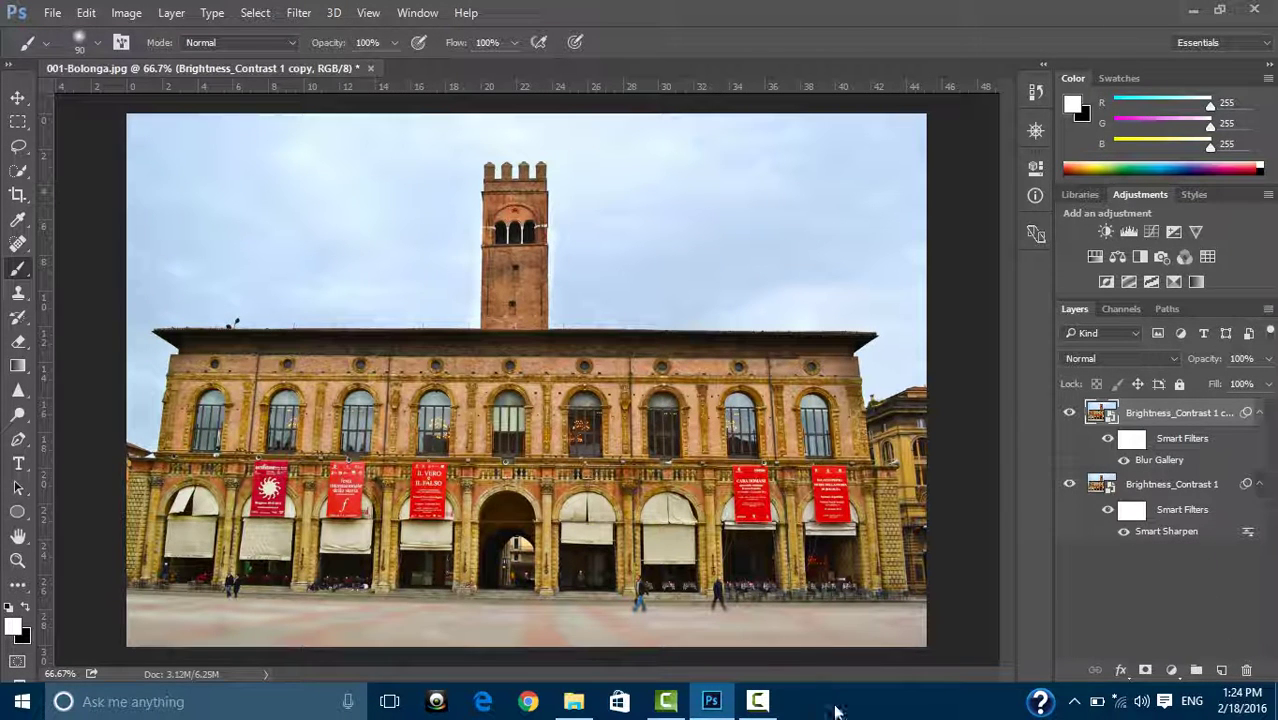
click(1133, 331)
click(1129, 335)
click(1136, 333)
click(1136, 333)
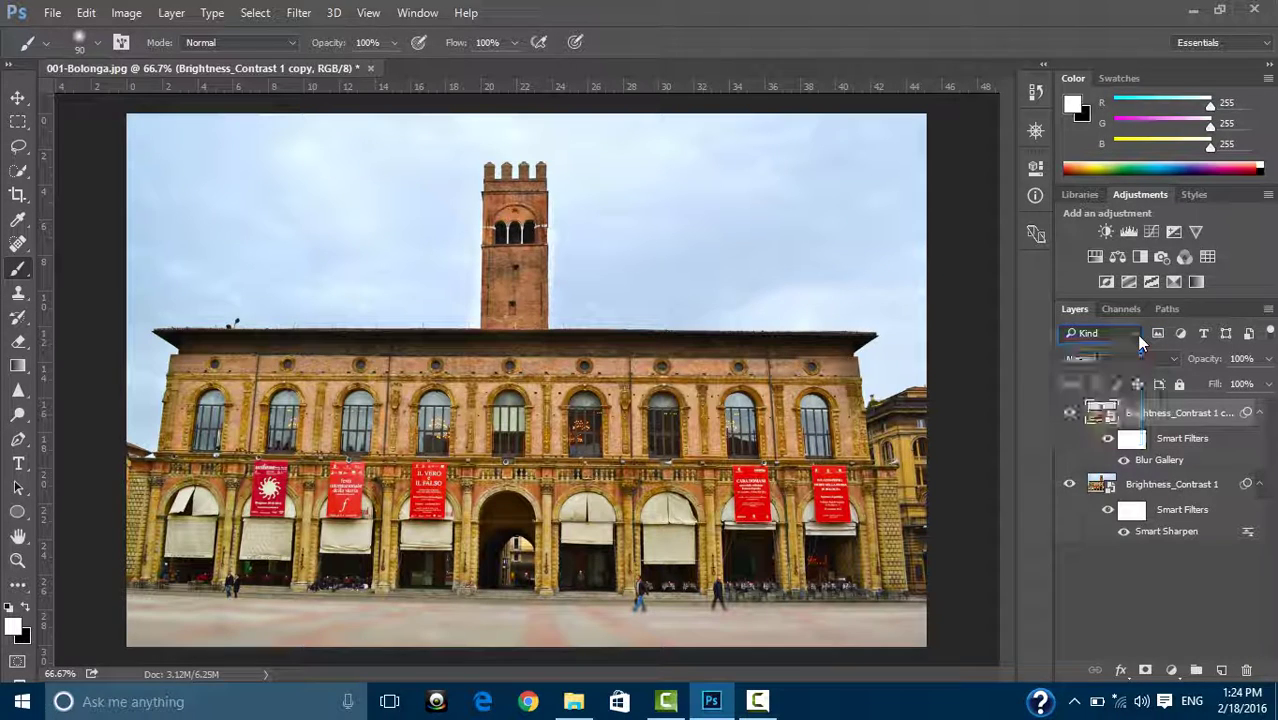
click(1172, 359)
click(1172, 360)
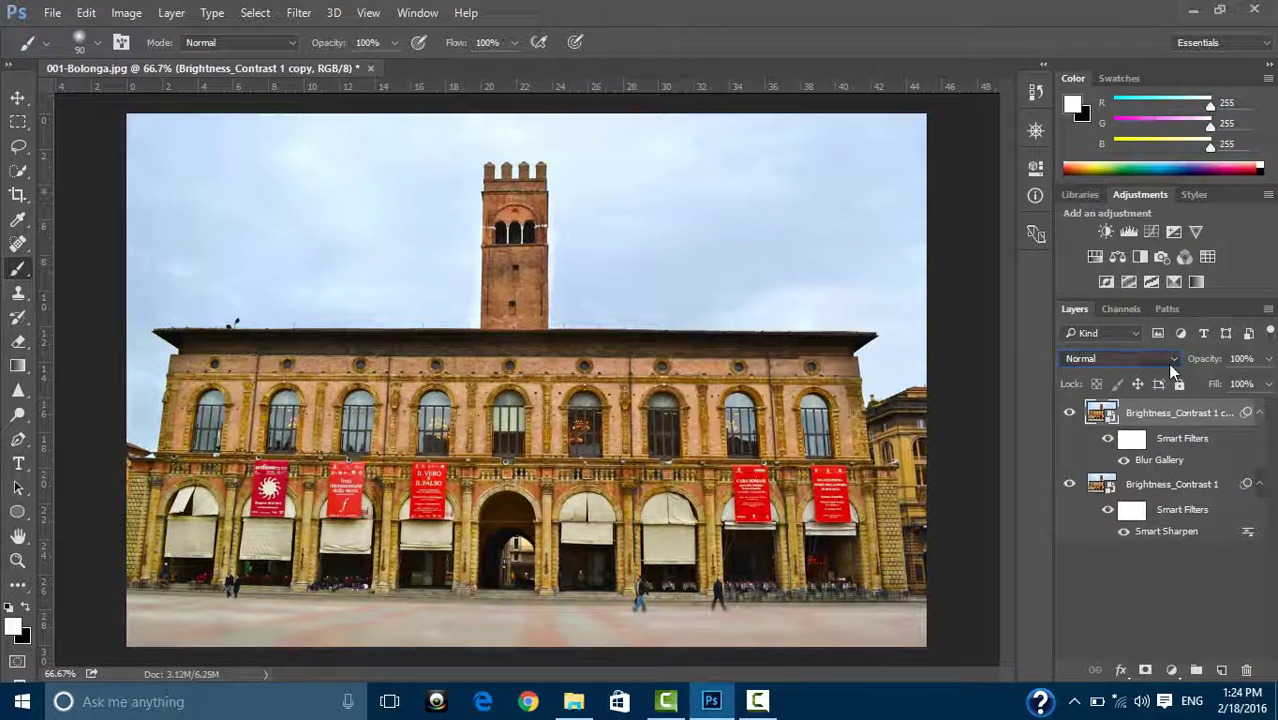
click(1169, 361)
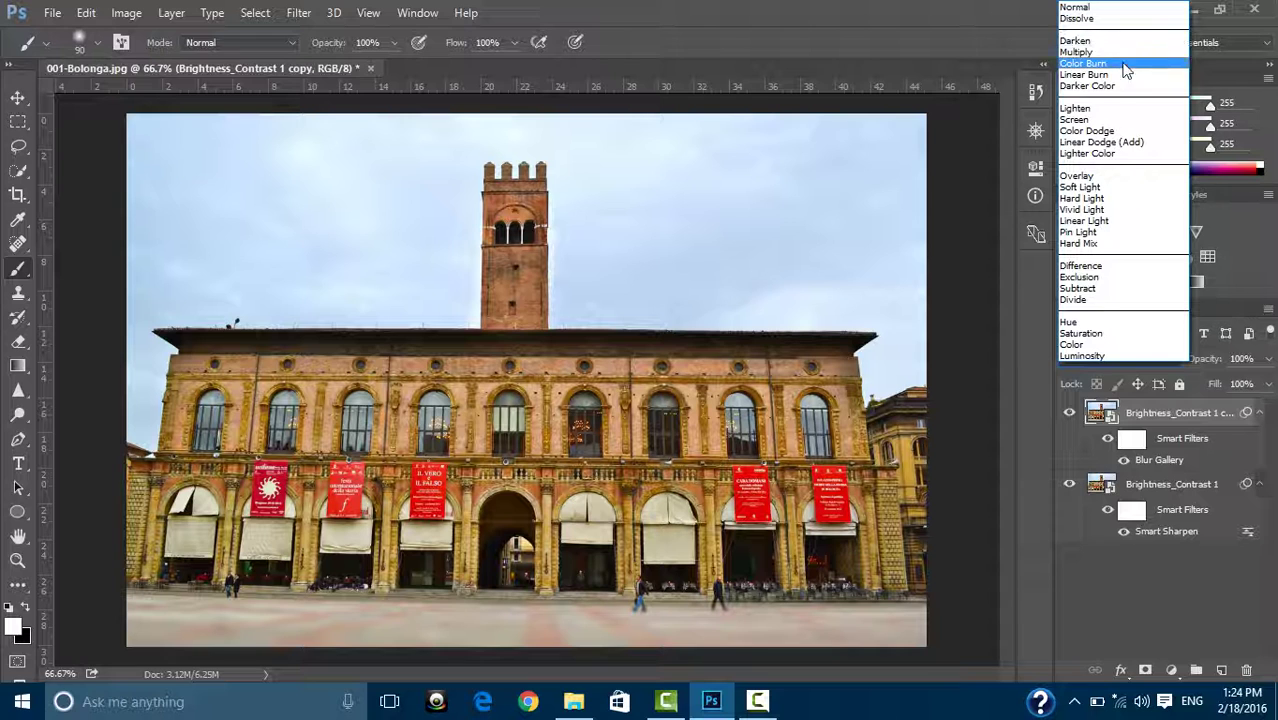
click(1100, 108)
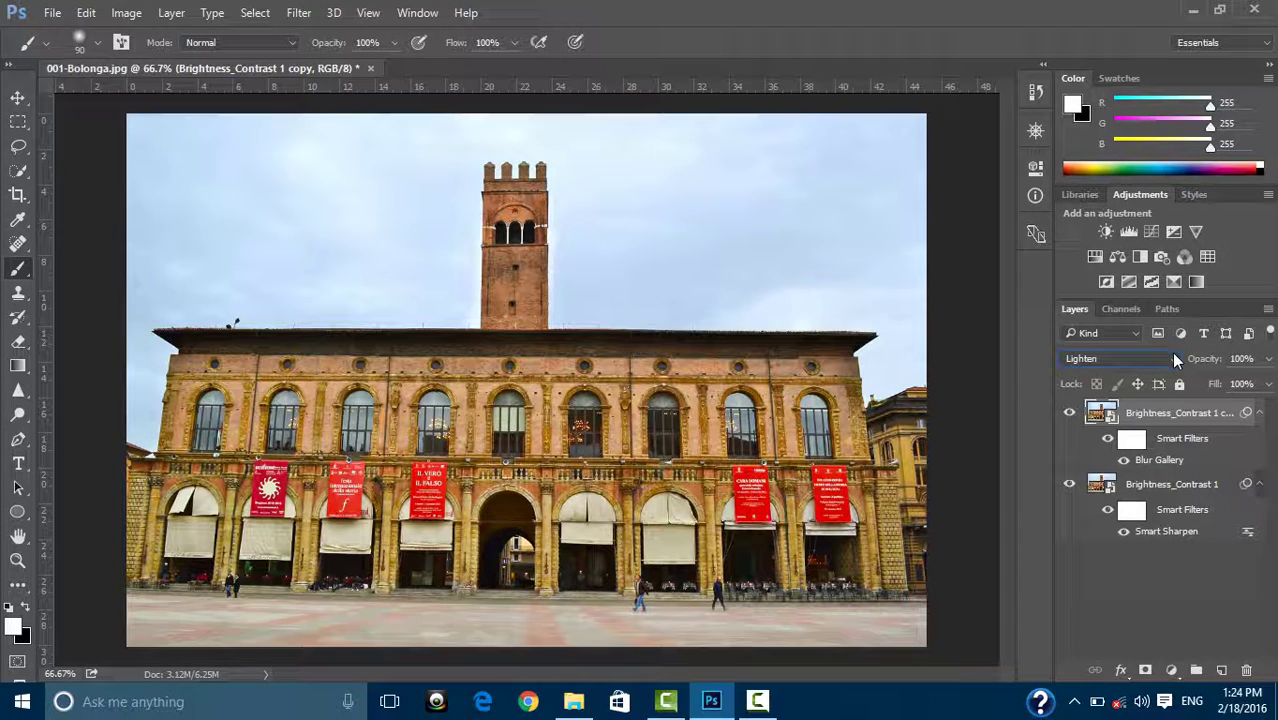
- Hide the blurred copy layer and drag the 002-Bolonga photo in from File Explorer
click(1069, 412)
click(578, 703)
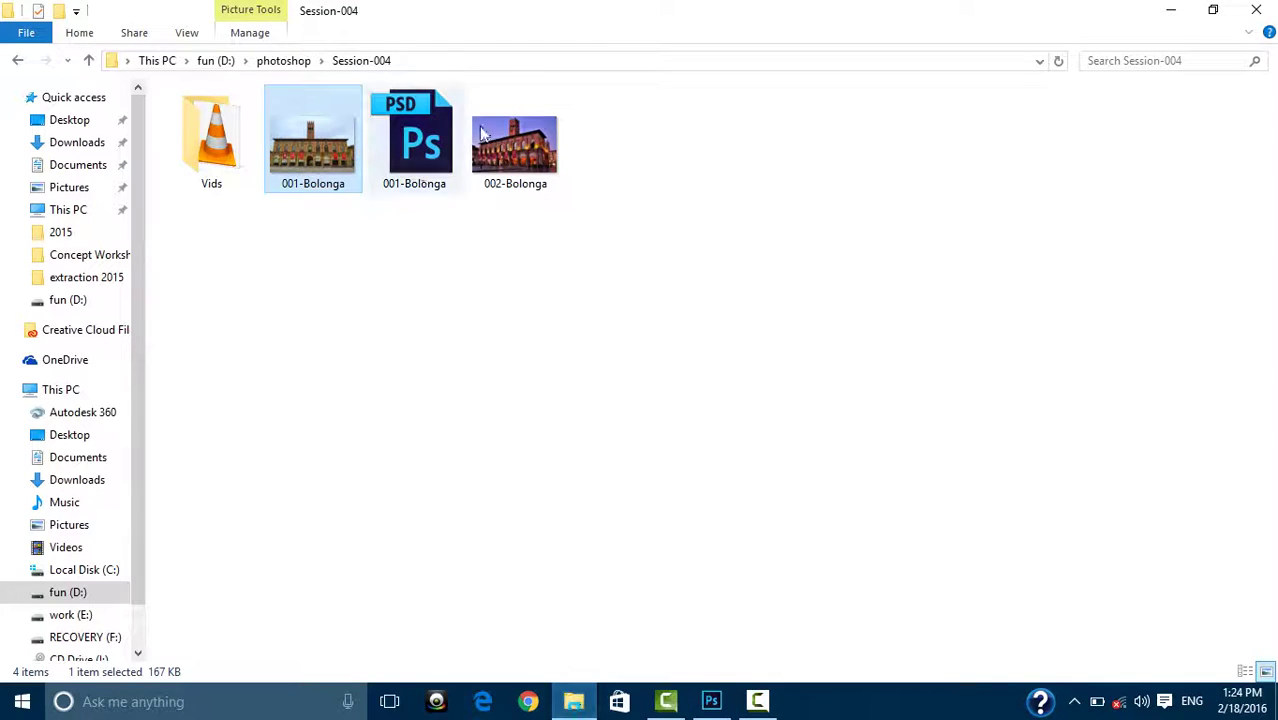
mouse_move(515, 140)
mouse_down()
mouse_move(740, 410)
mouse_move(708, 695)
mouse_move(652, 558)
mouse_up()
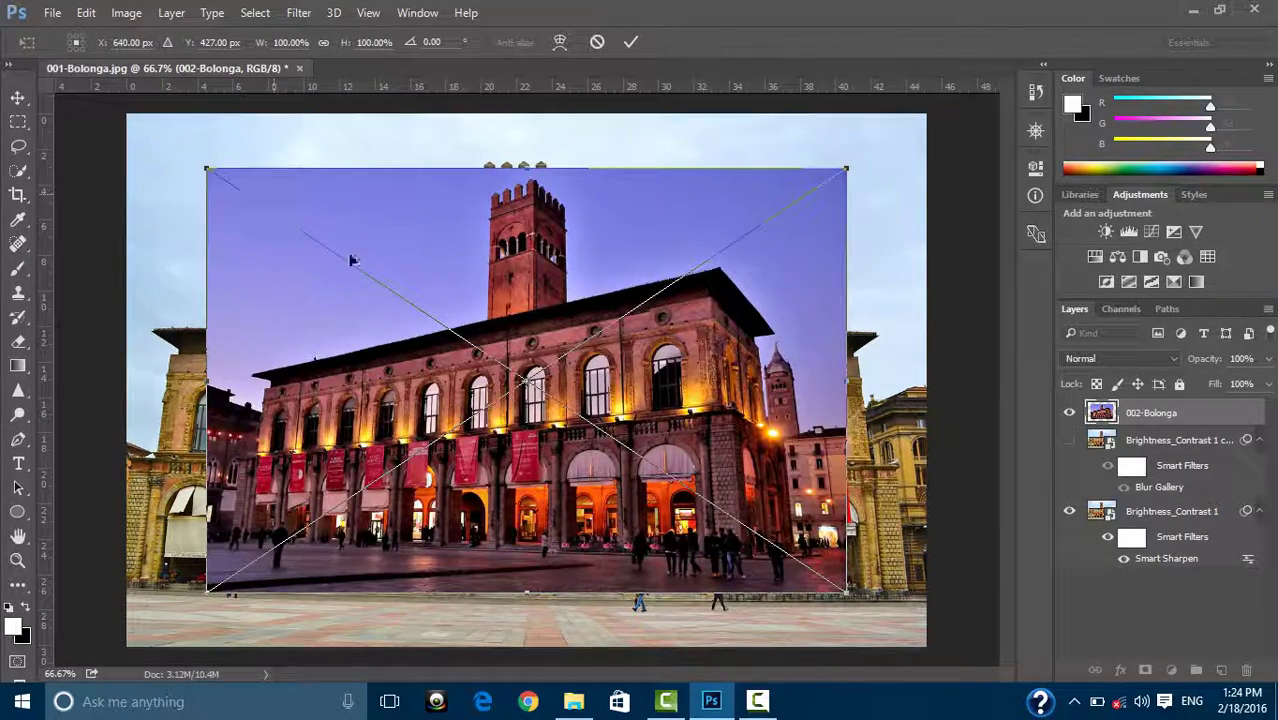
- Position the placed 002-Bolonga photo and scale it to about 126.76% to cover the canvas
drag(348, 258, 268, 204)
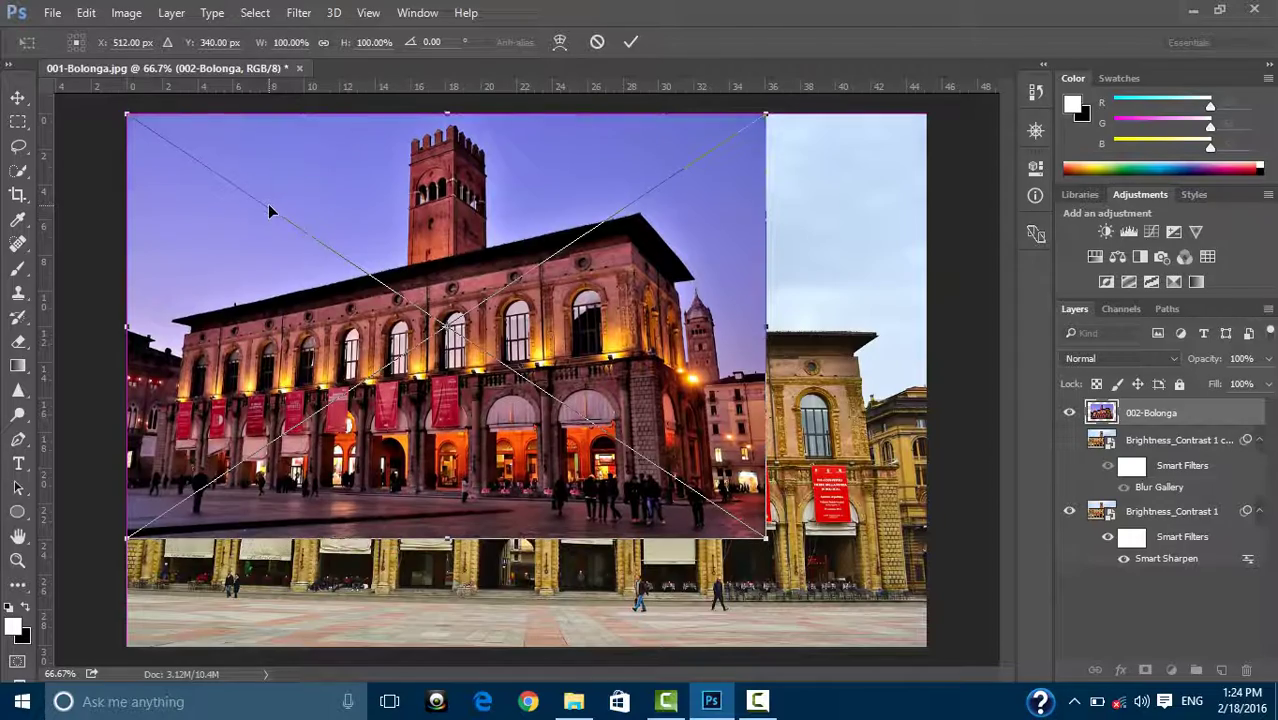
mouse_move(773, 547)
mouse_down()
mouse_move(929, 650)
mouse_move(932, 628)
mouse_move(953, 640)
mouse_up()
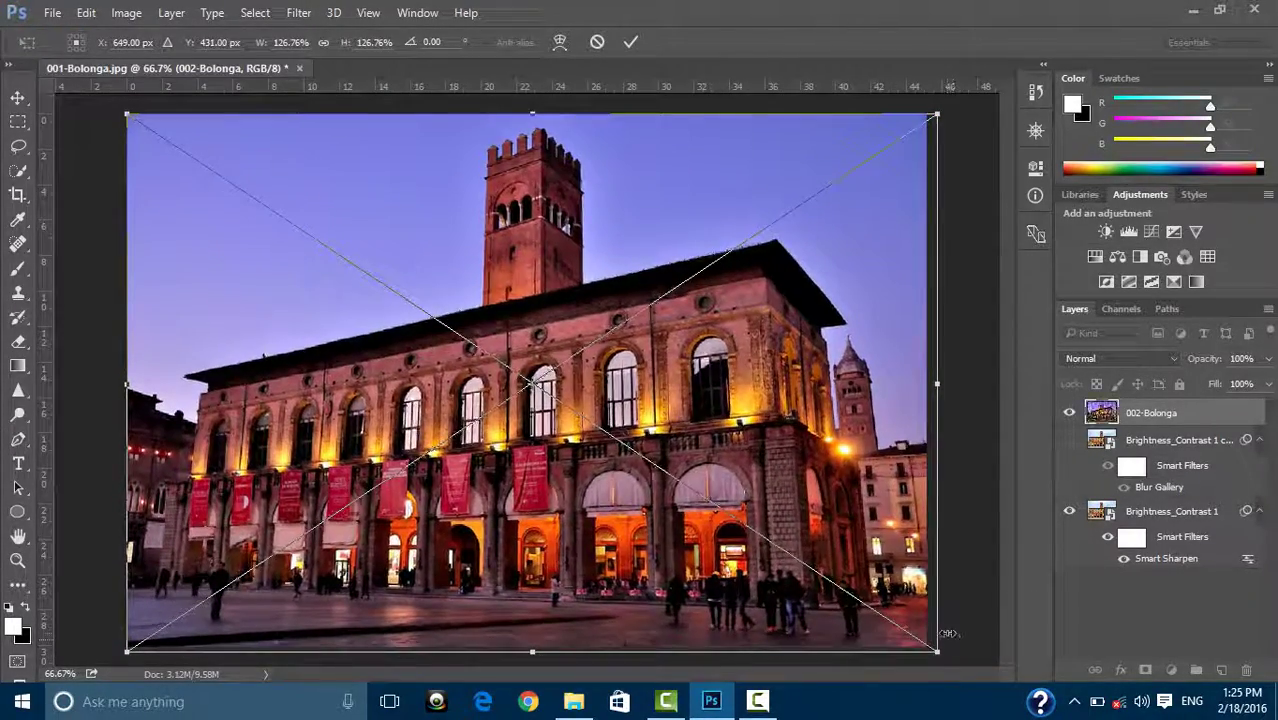
key(Return)
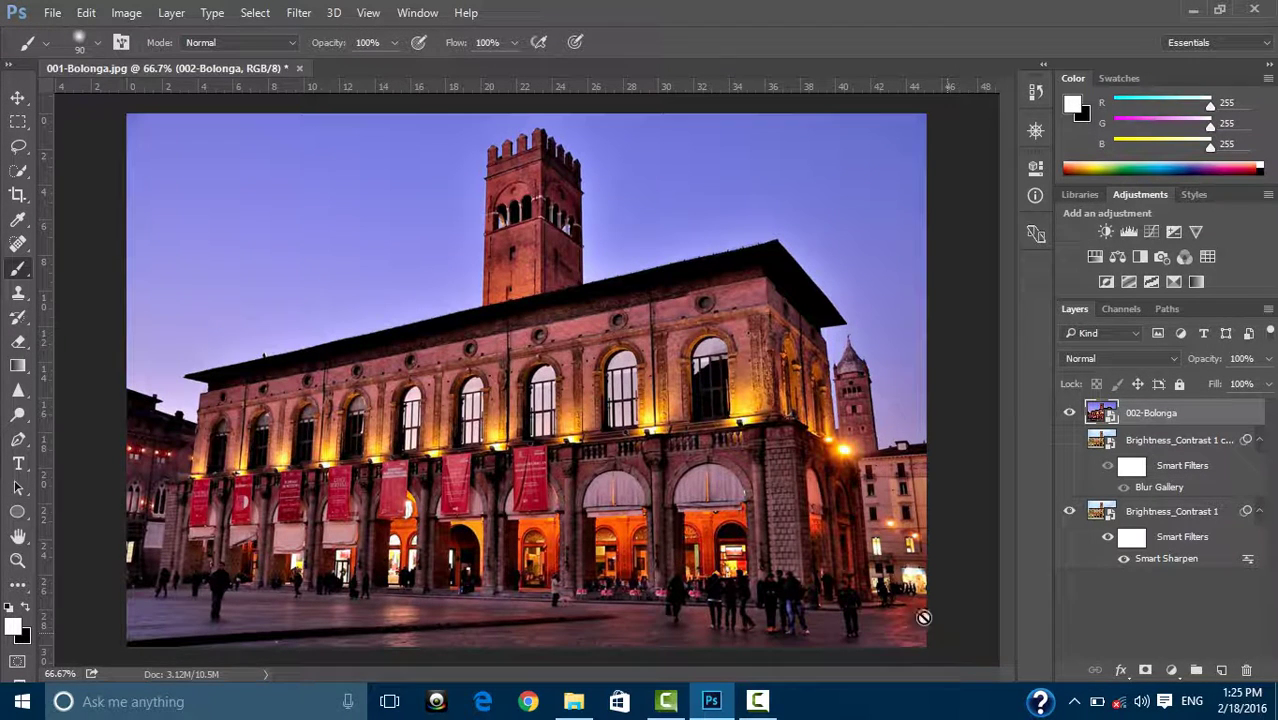
- Preview the 002-Bolonga layer in Darken and Multiply blend modes
click(1114, 360)
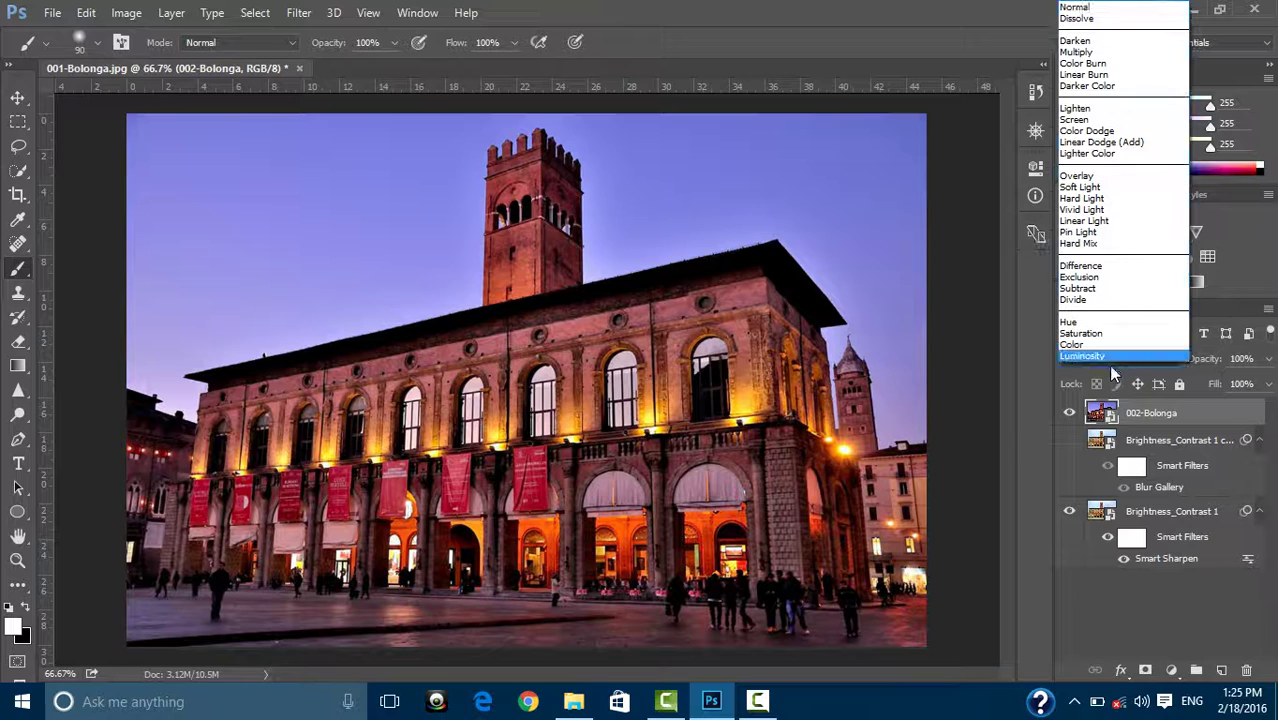
click(1085, 8)
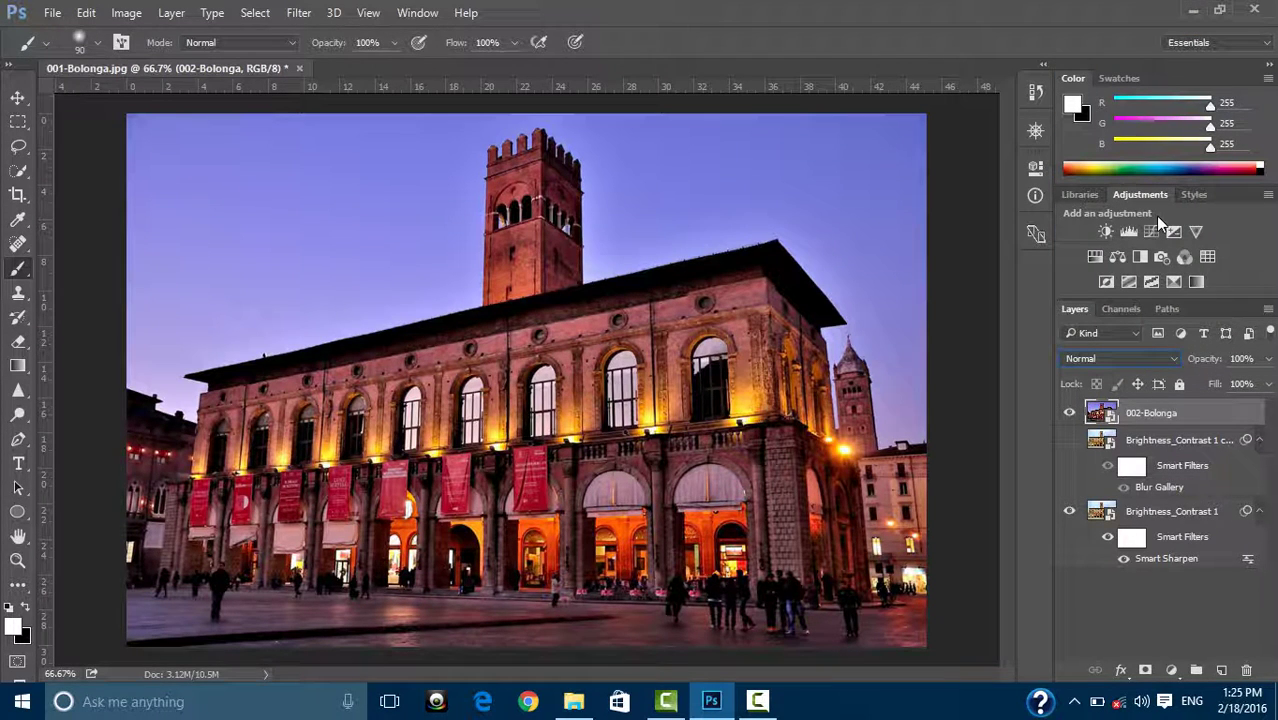
key(Down)
key(Down)
key(Down)
key(Up)
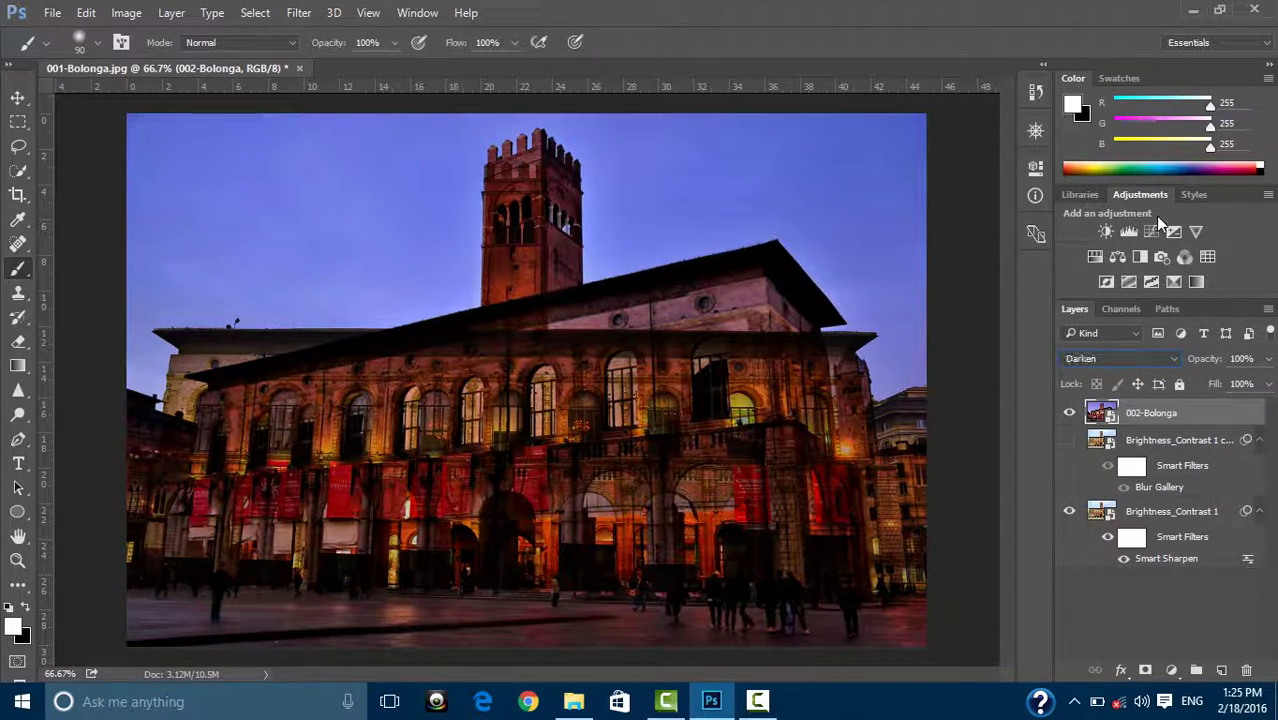
key(Up)
key(Down)
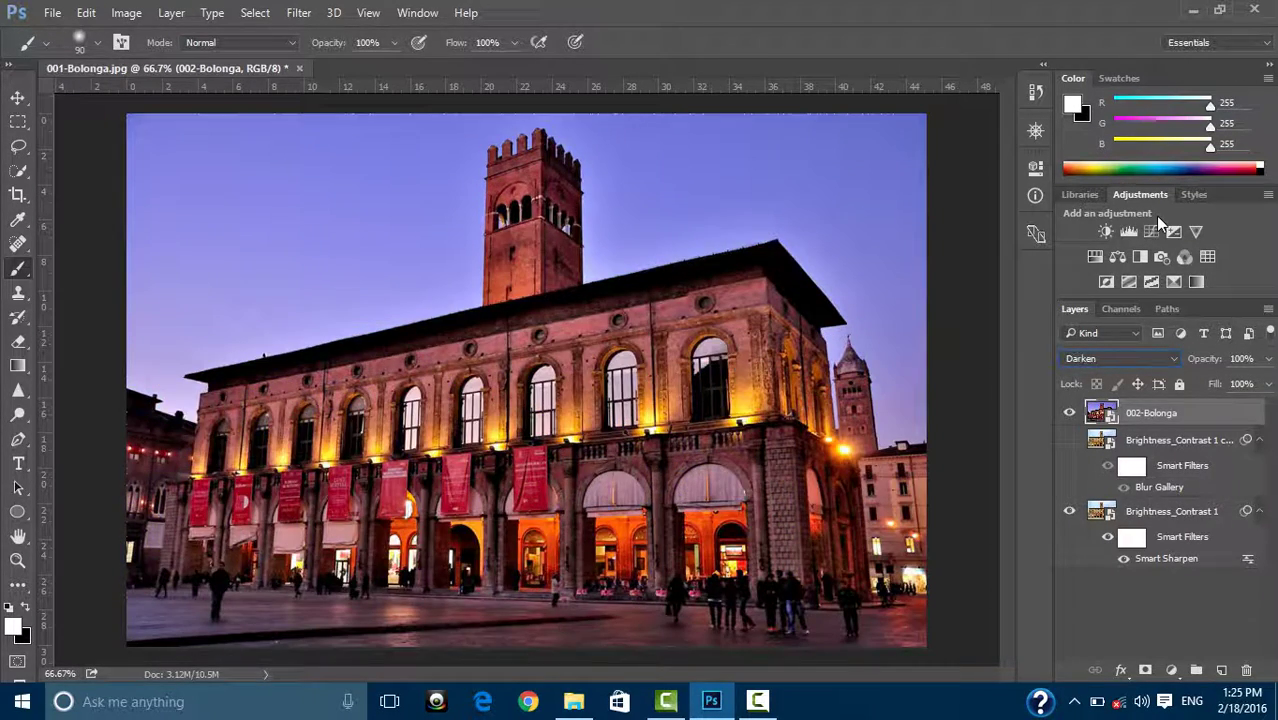
key(Down)
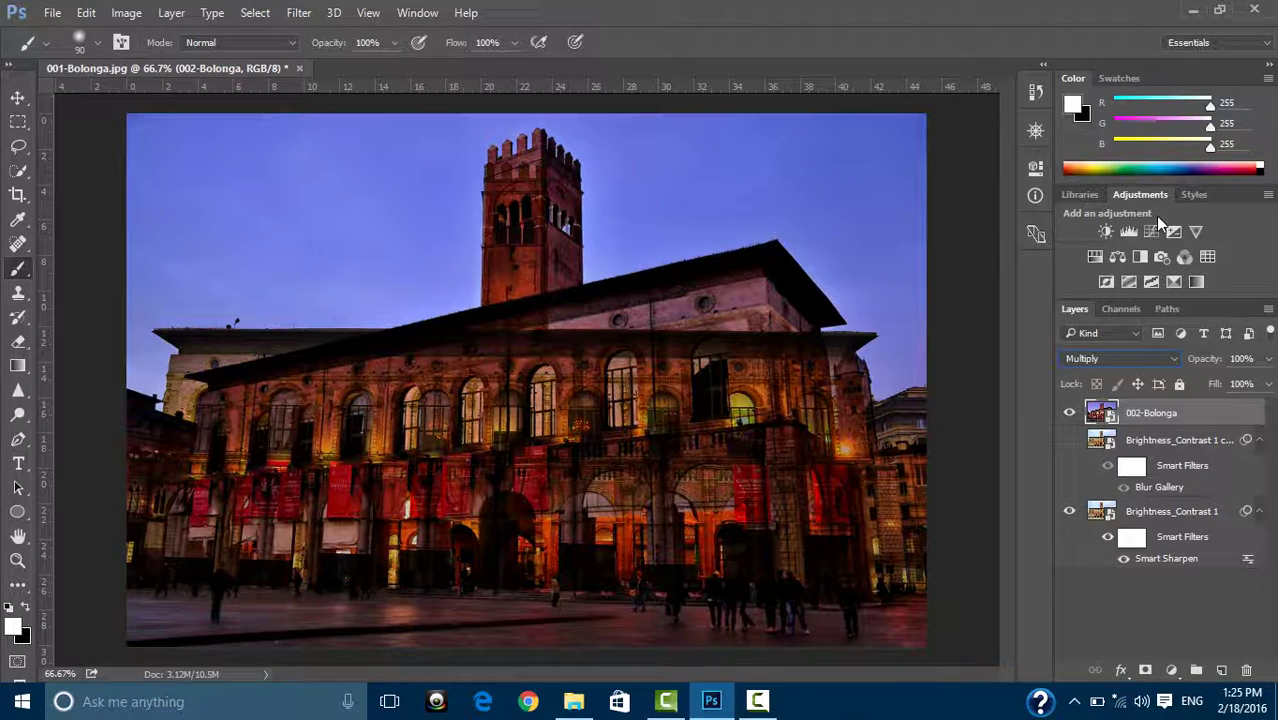
- Continue through Screen, Color Dodge, Hard Light and Difference modes, ending on Divide
key(Down)
key(Down)
key(Down)
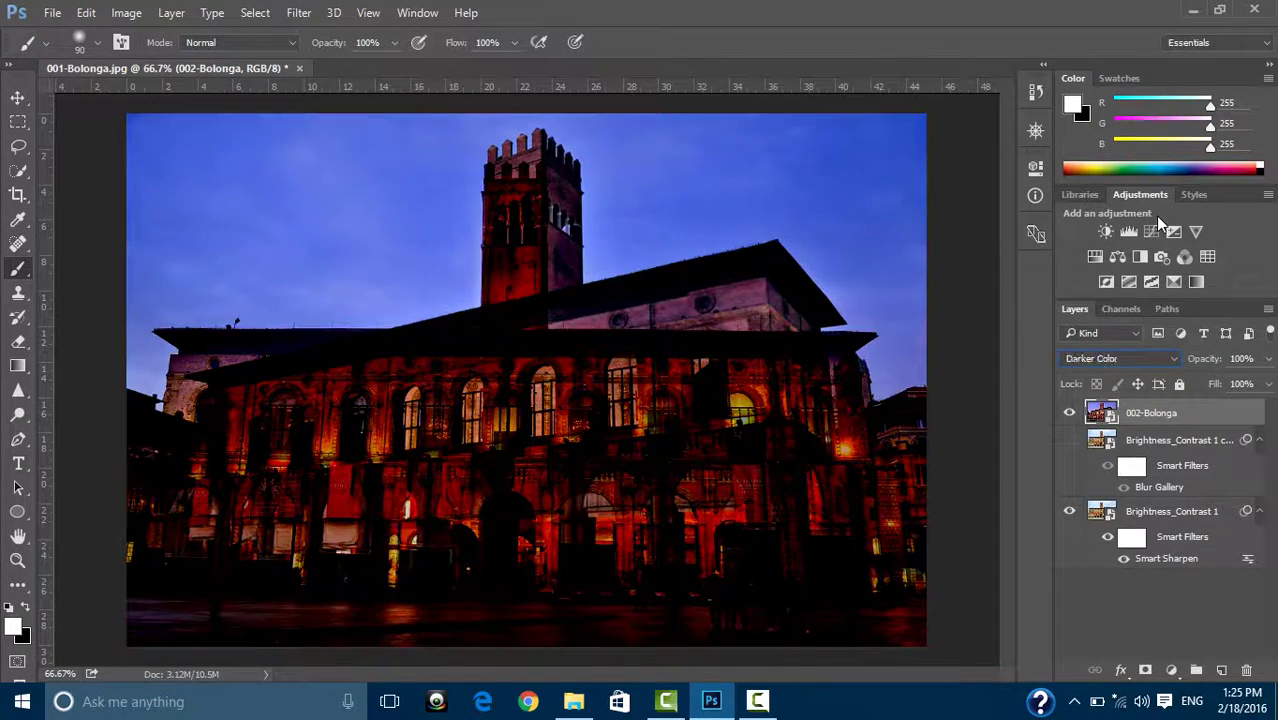
key(Down)
key(Down)
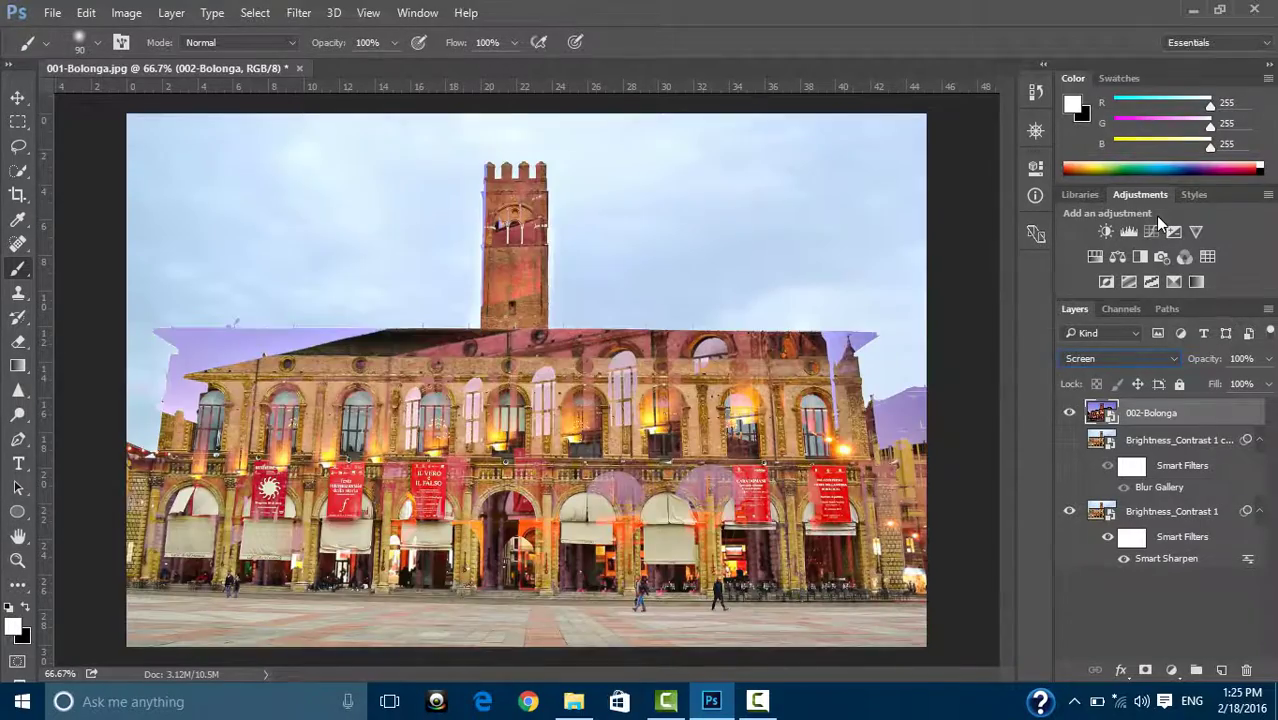
key(Down)
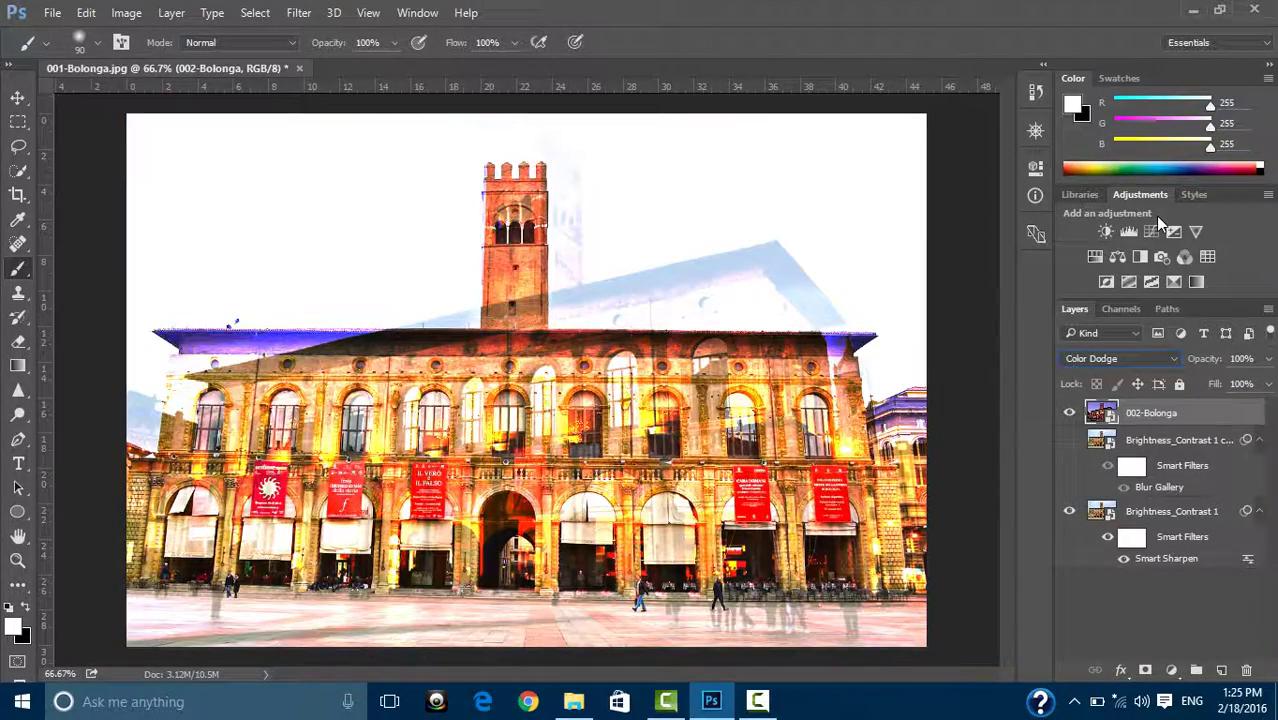
key(Down)
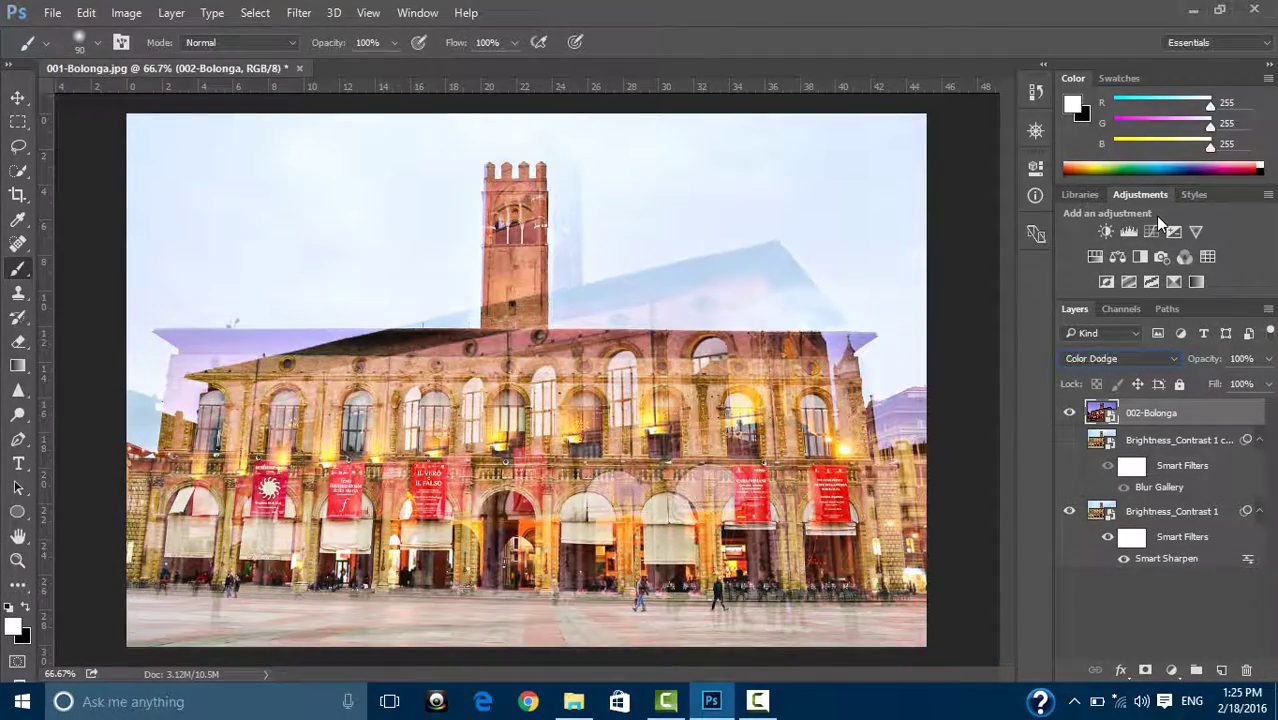
key(Down)
key(Down)
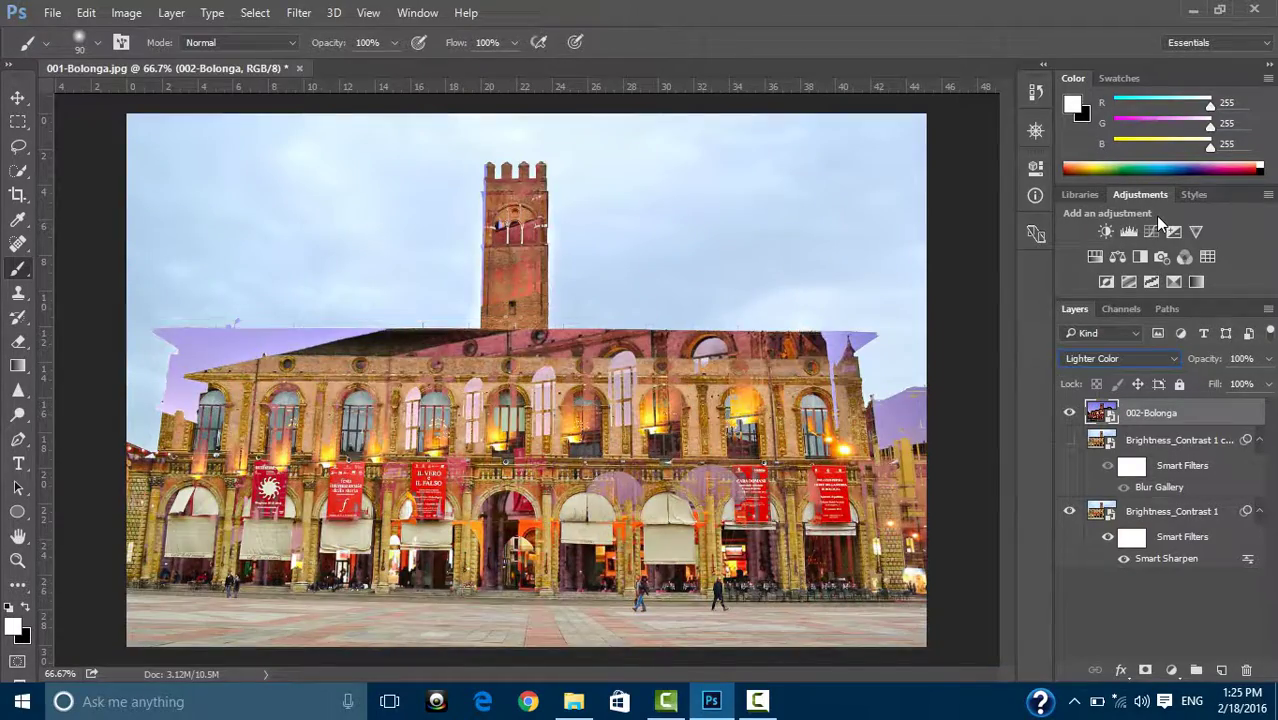
key(Down)
key(Down)
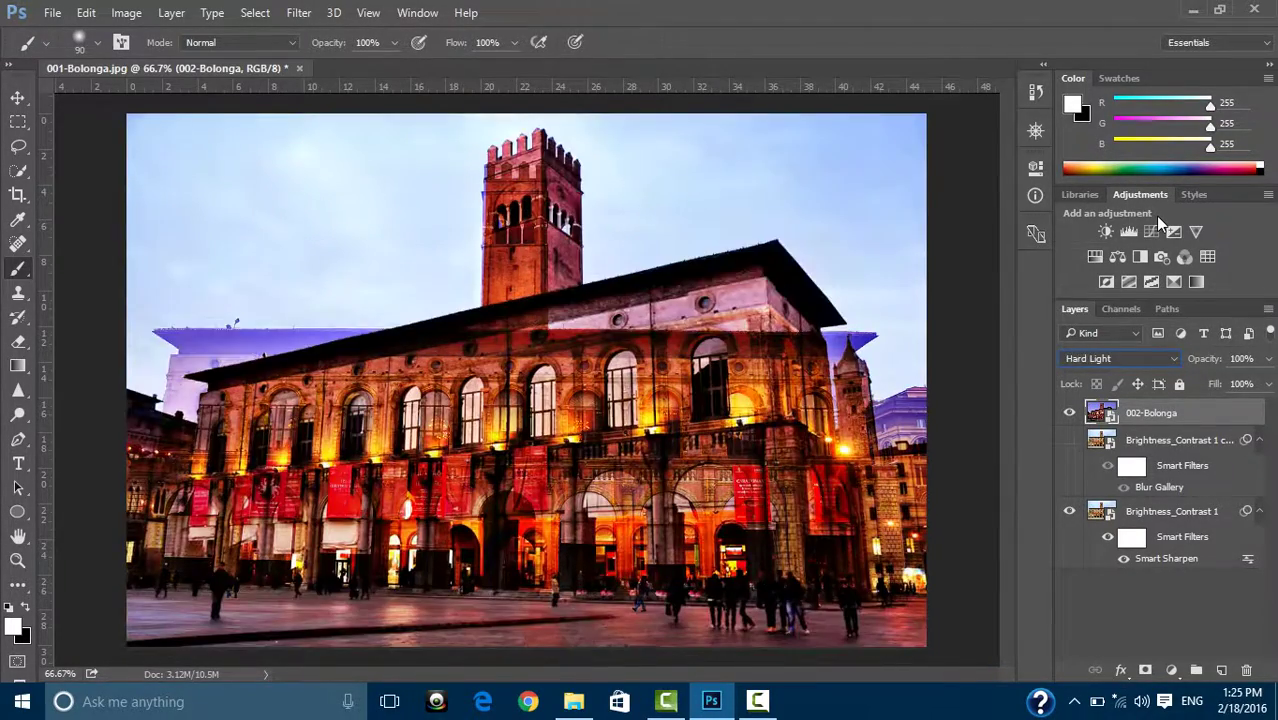
key(Down)
key(Down)
key(Down)
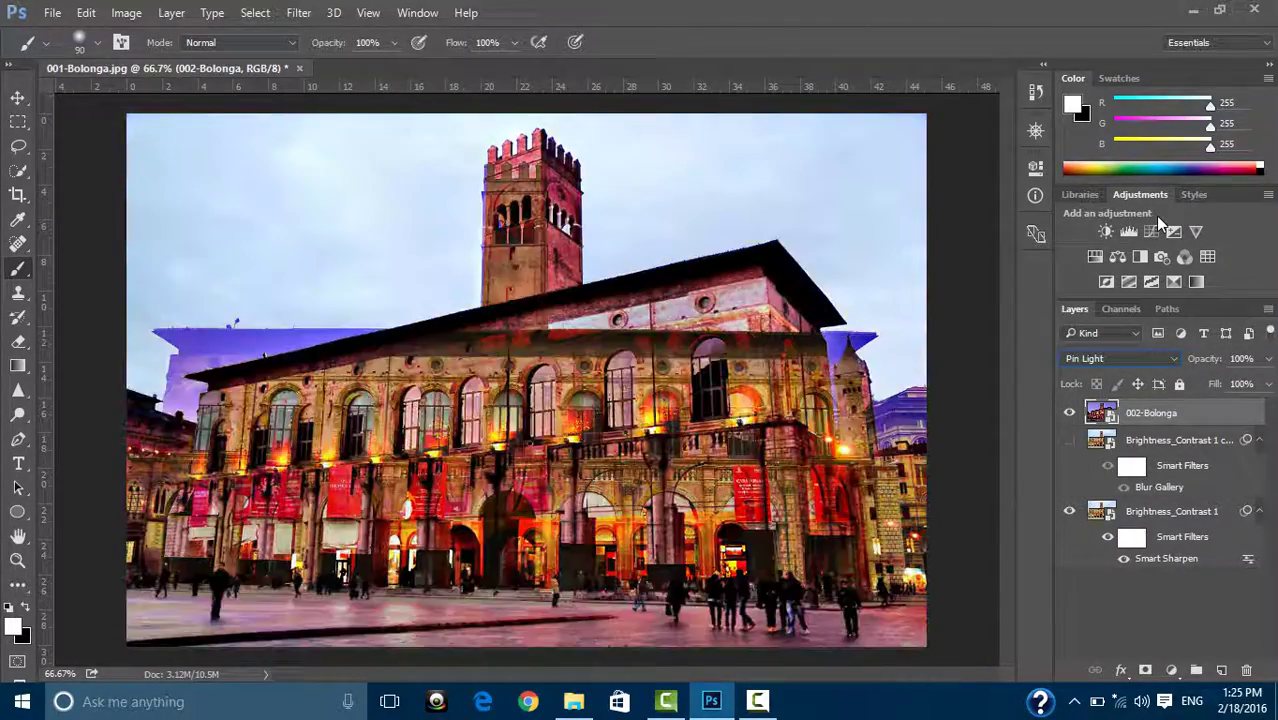
key(Down)
key(Down)
key(Down)
key(Down)
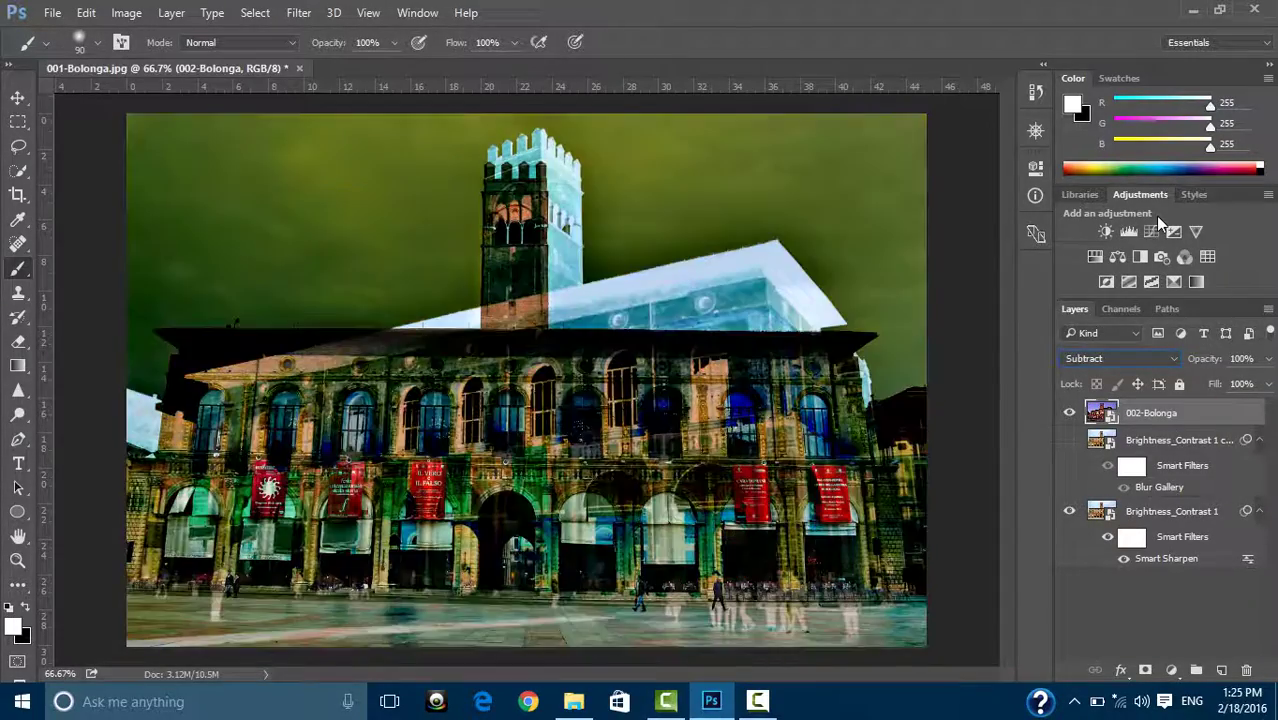
key(Down)
key(Down)
key(Down)
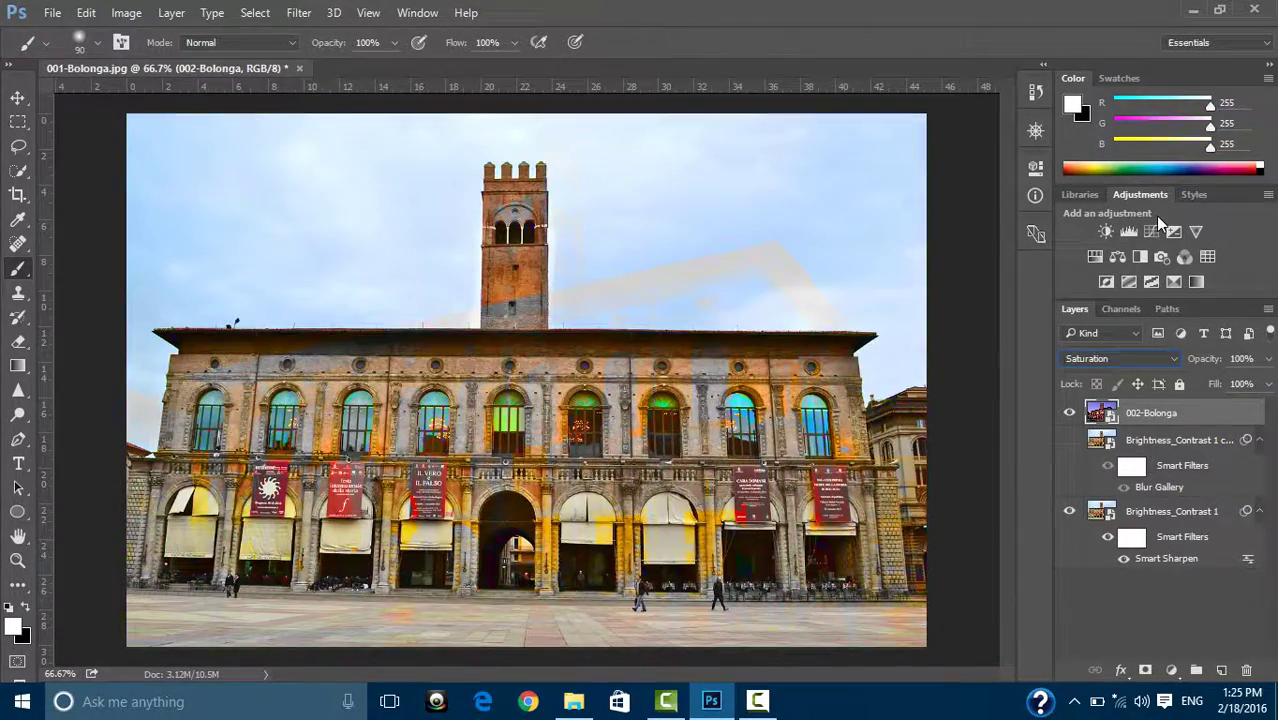
key(Down)
key(Down)
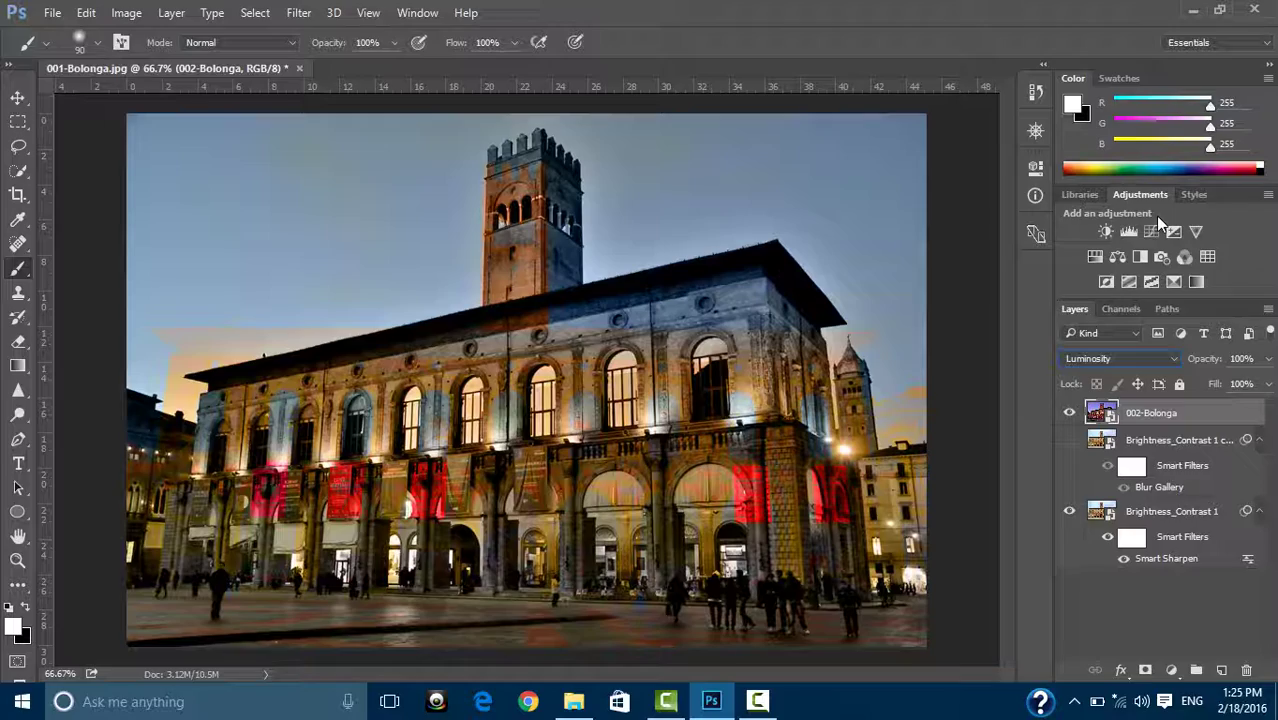
key(Up)
key(Up)
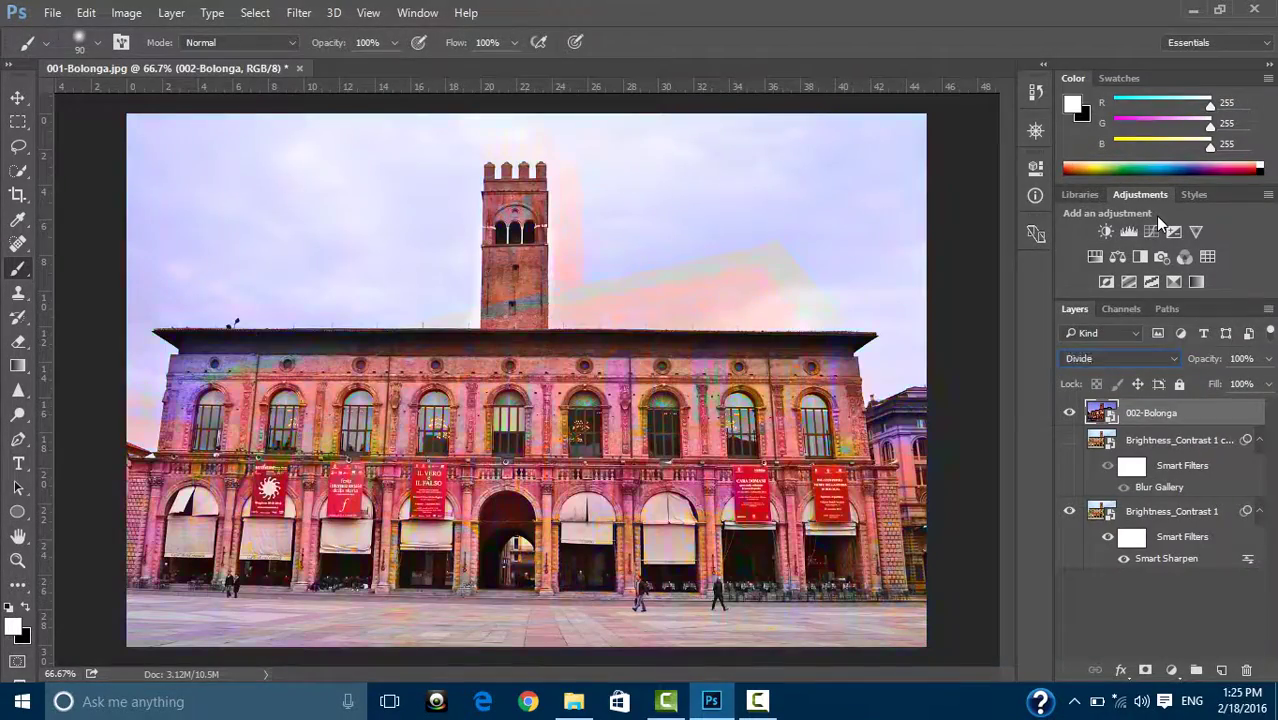
key(Up)
key(Up)
key(Up)
key(Up)
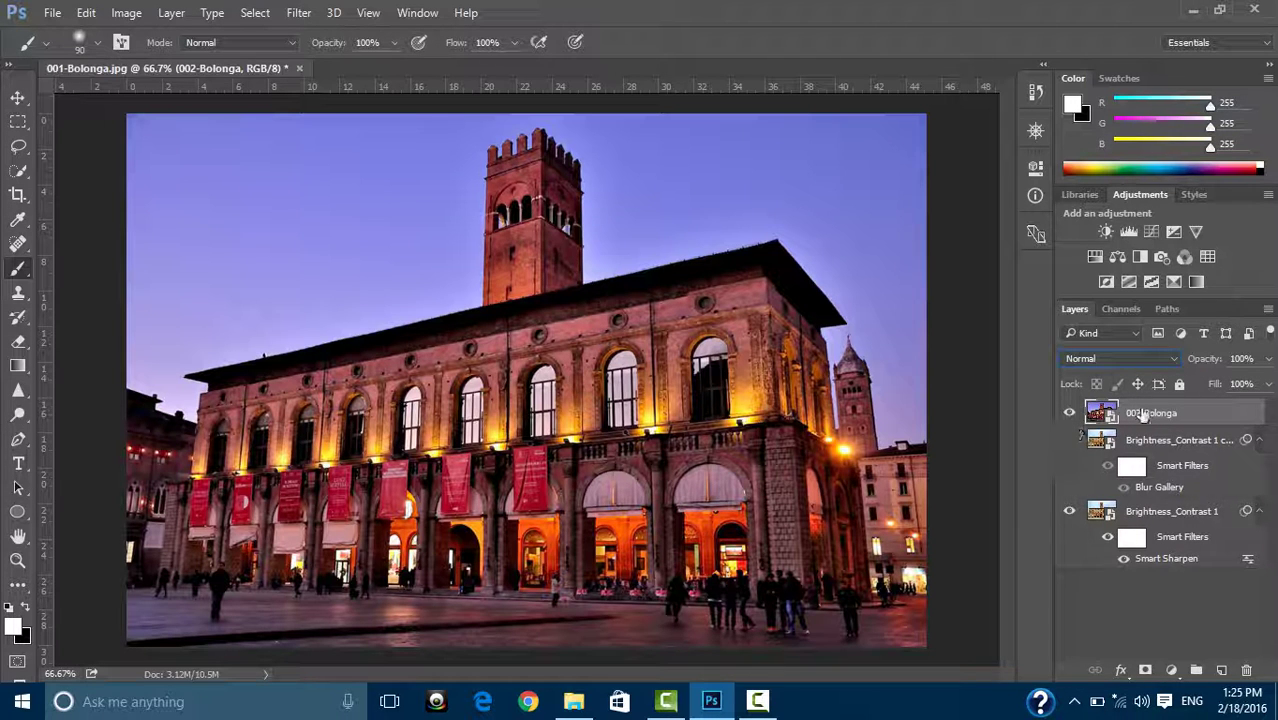
- Delete the 002-Bolonga layer and show the blurred copy layer again
mouse_move(1140, 418)
mouse_down()
mouse_move(1273, 674)
mouse_move(1246, 670)
mouse_up()
click(1069, 413)
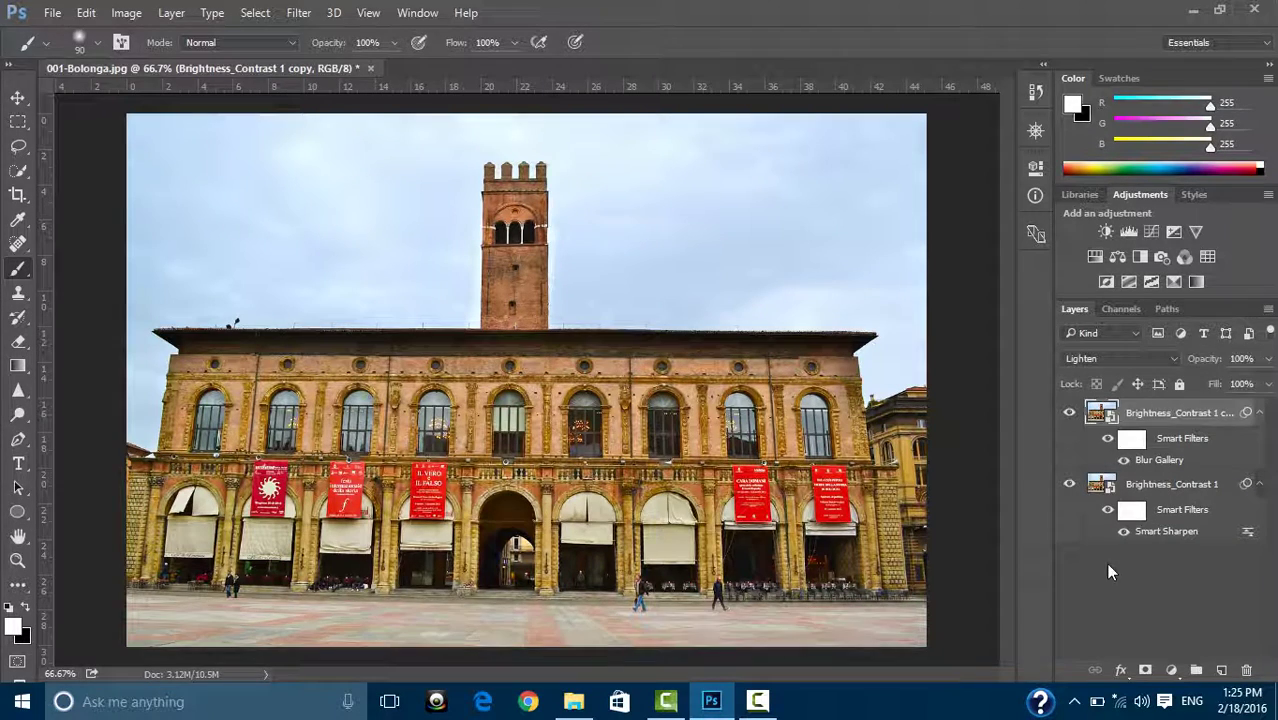
click(1069, 484)
- Toggle the sharpened bottom layer's visibility to compare, leaving the copy in Normal mode
click(1069, 484)
click(1069, 484)
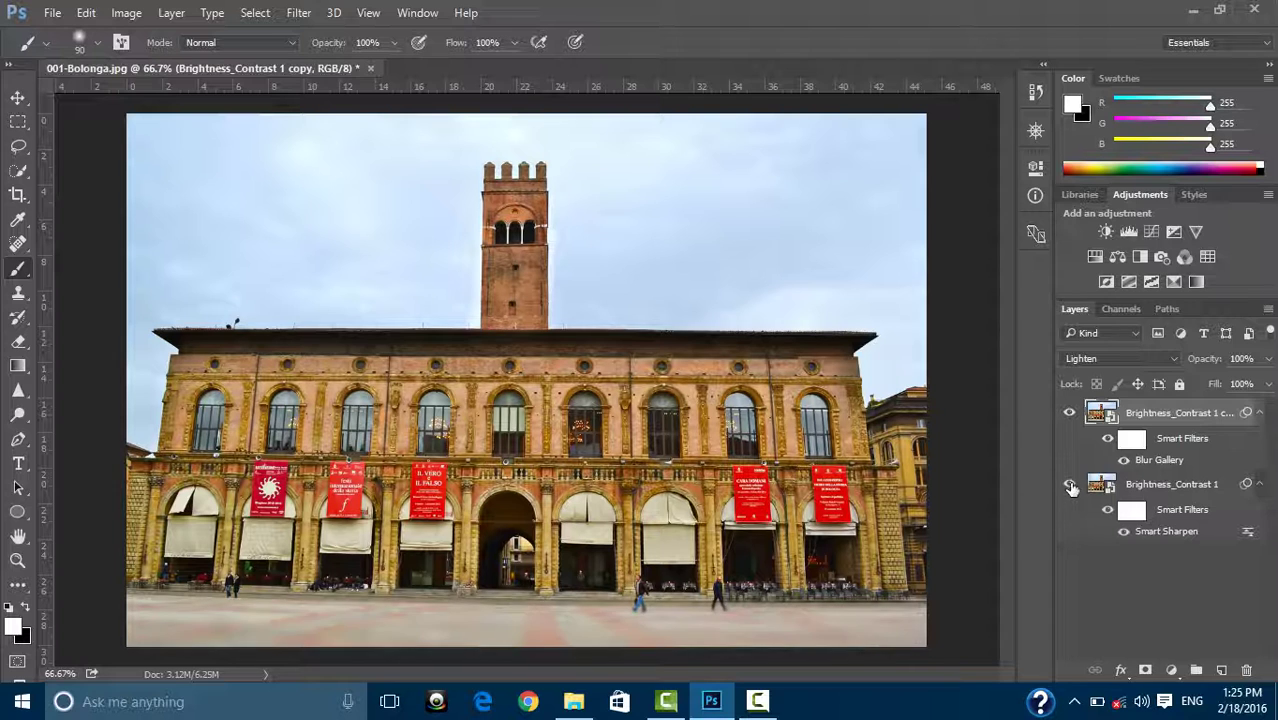
click(1120, 358)
key(Escape)
click(1069, 484)
- Compare Lighten against Normal on the blurred copy, settle on Lighten, then target the sharpen mask
click(1155, 360)
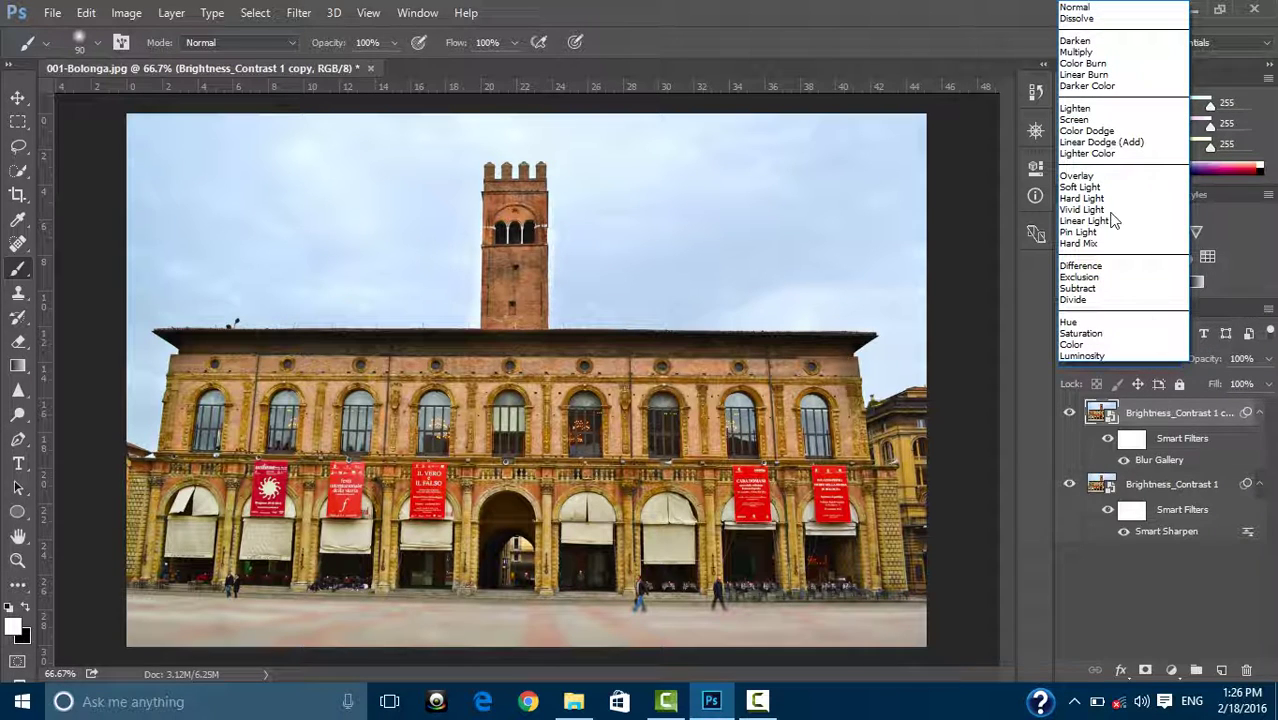
click(1076, 108)
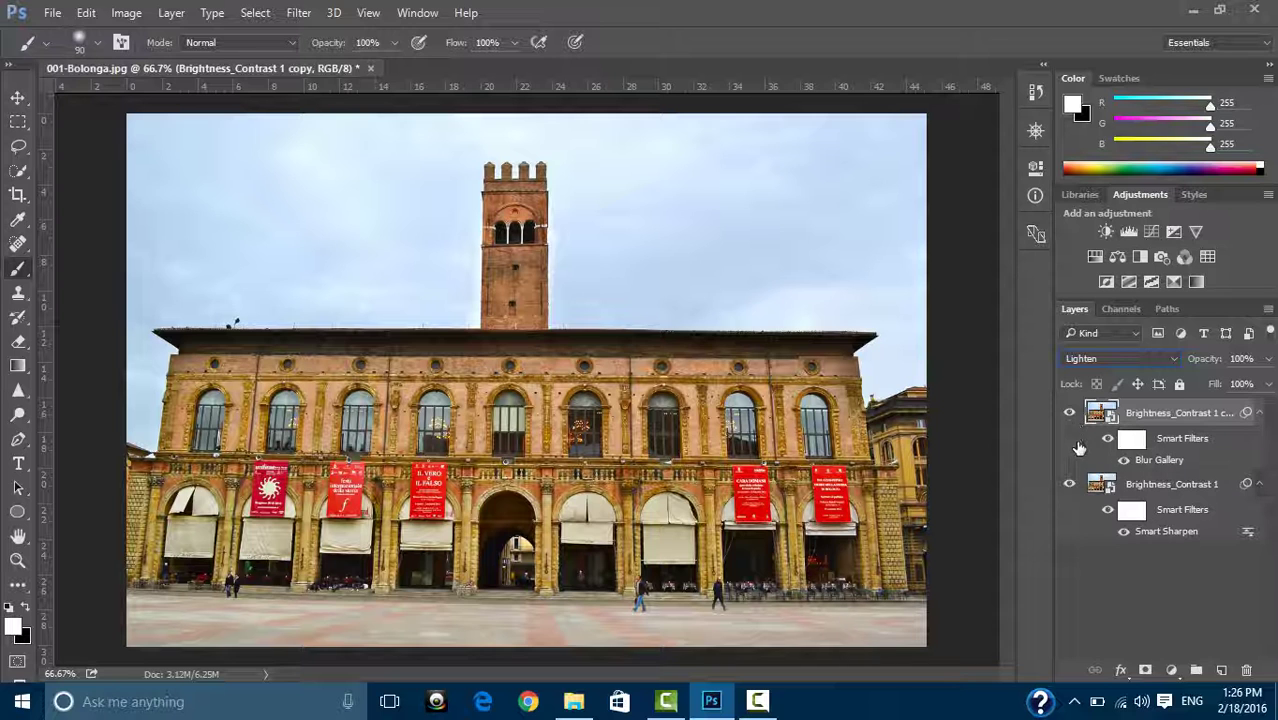
click(1112, 352)
click(1099, 9)
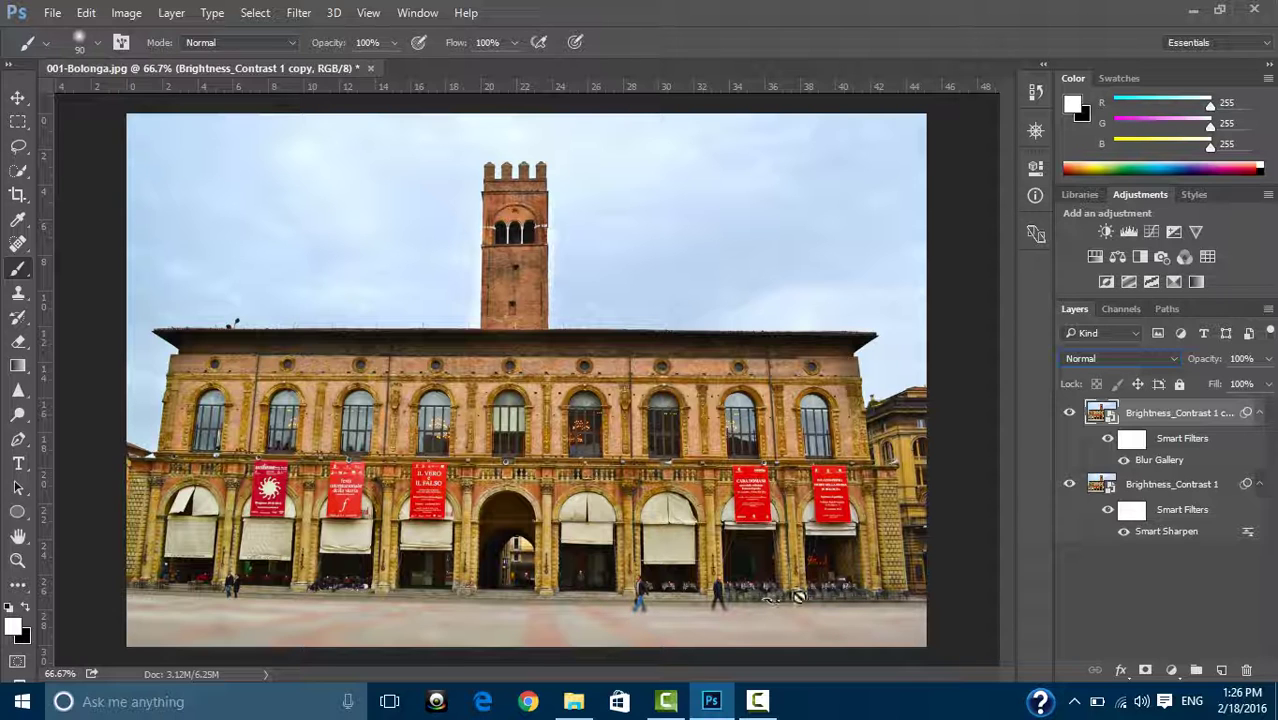
click(1136, 358)
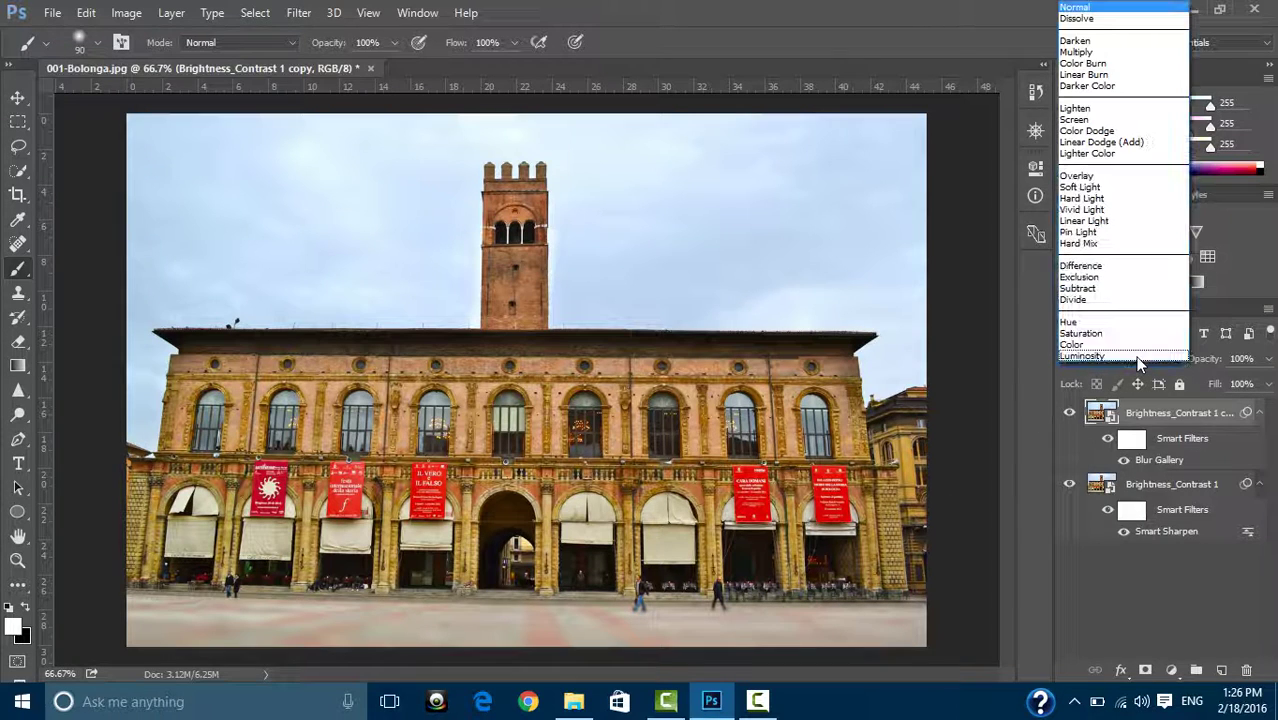
click(1095, 110)
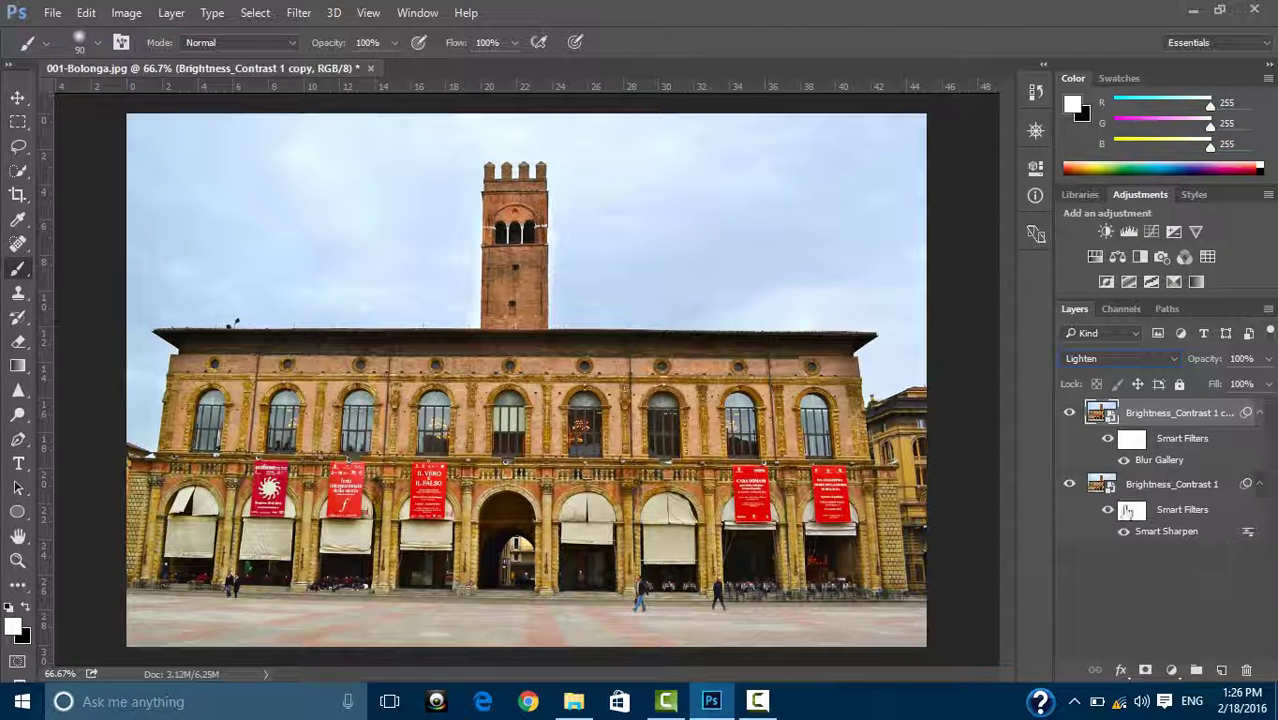
click(1132, 513)
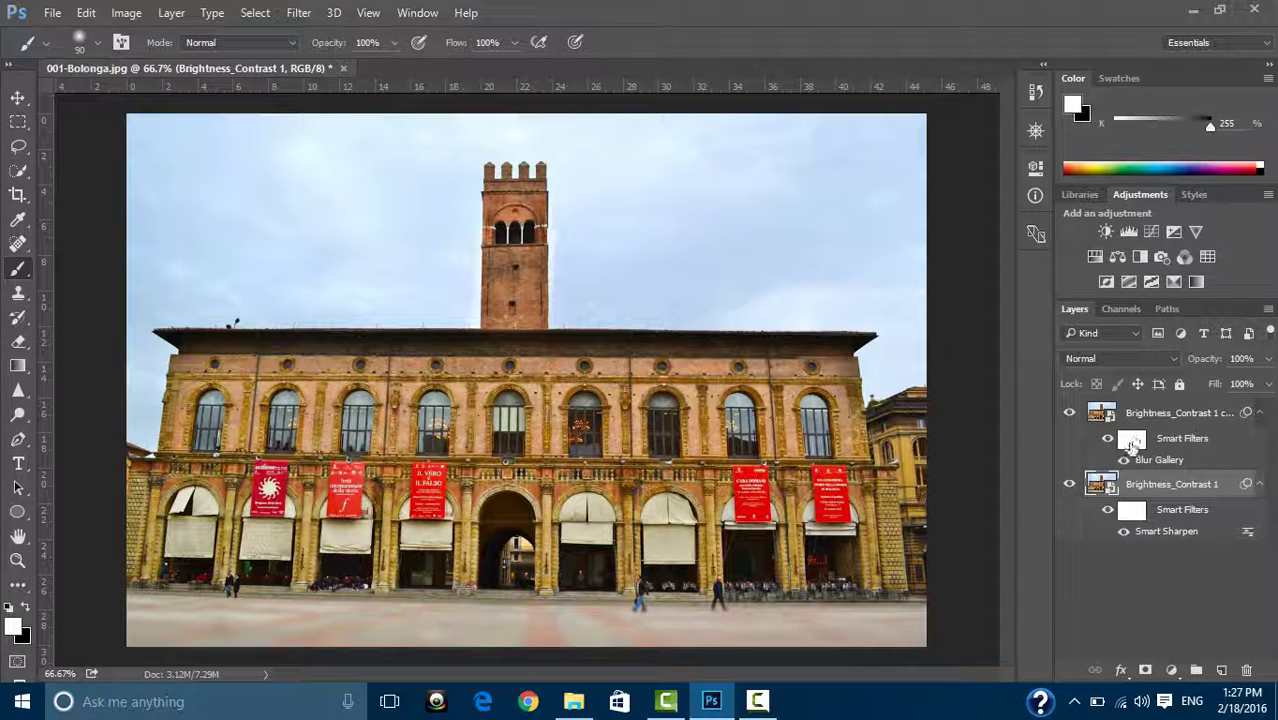
- Try Lighten plus masking sharpening along the bottom pavement, then revert those changes
click(1130, 440)
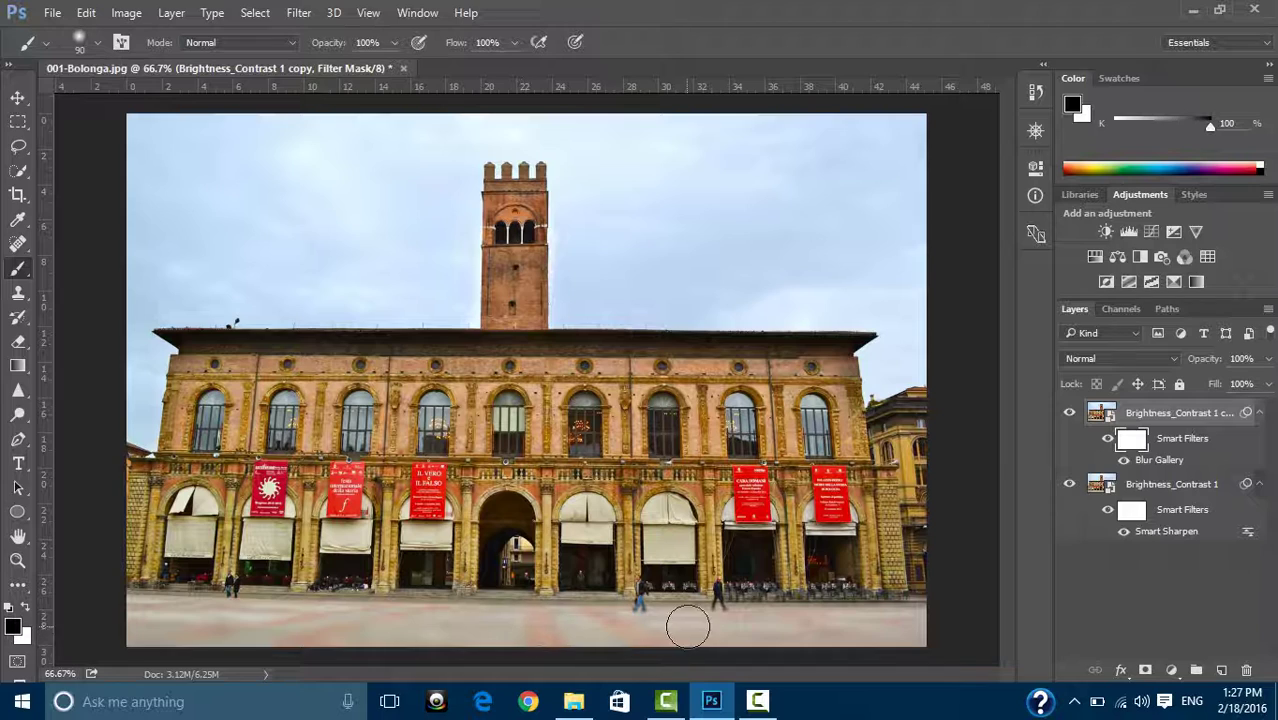
click(1132, 362)
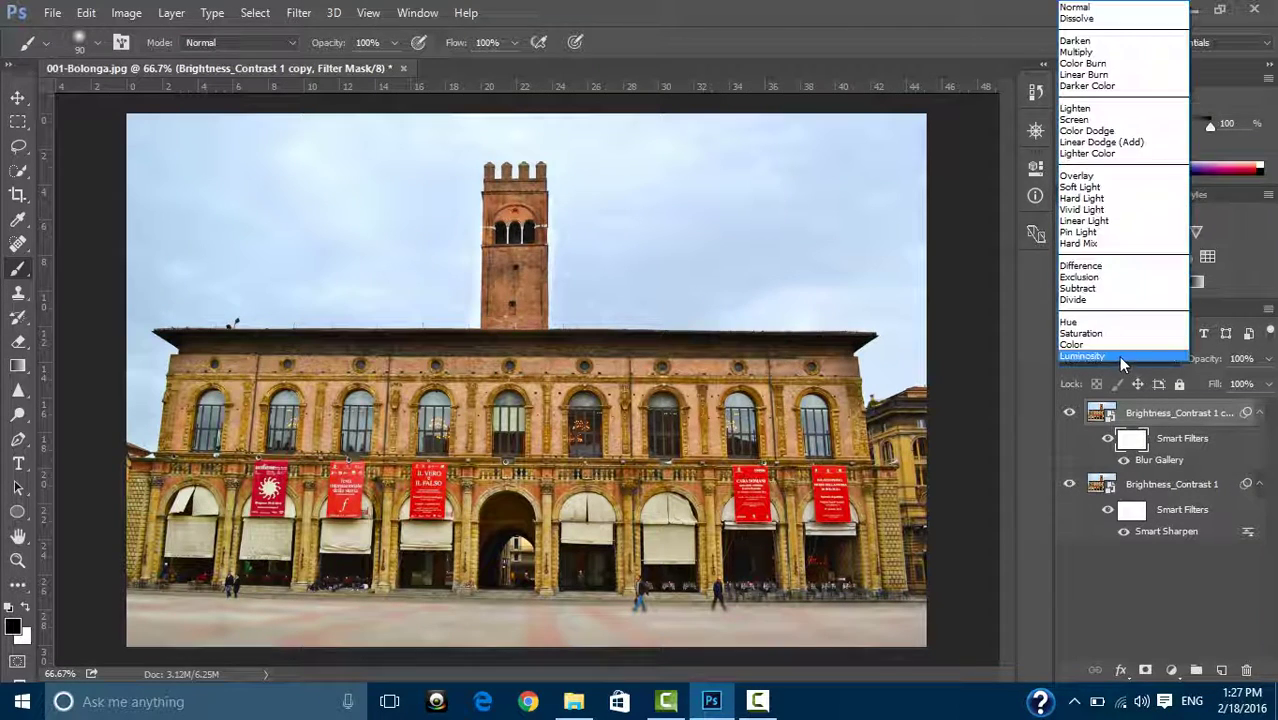
click(1085, 107)
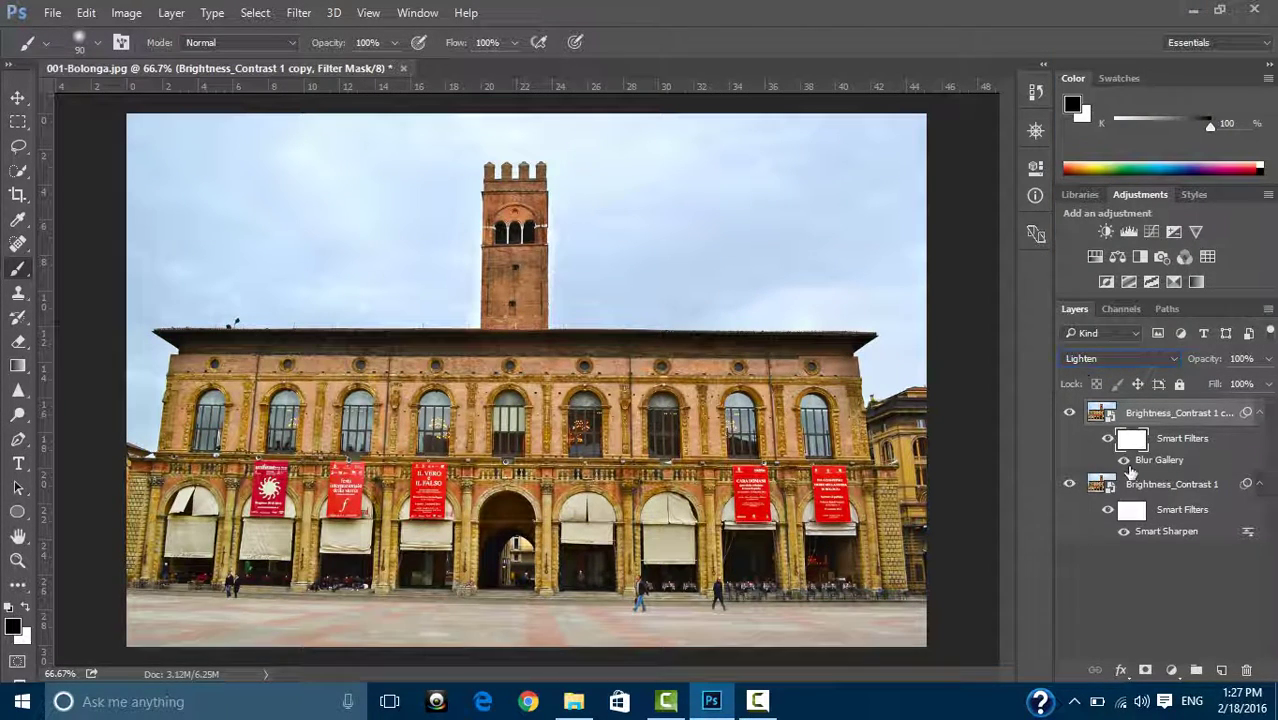
click(1132, 509)
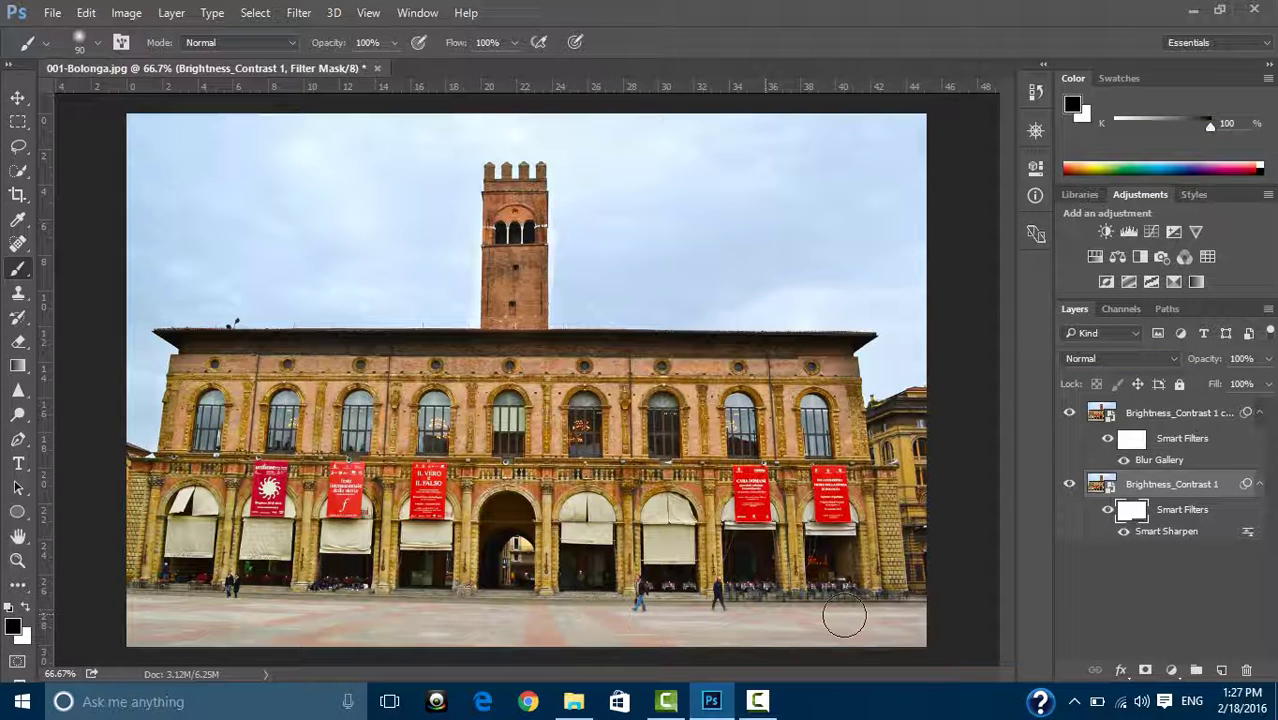
drag(499, 619, 1010, 640)
drag(1152, 486, 1147, 486)
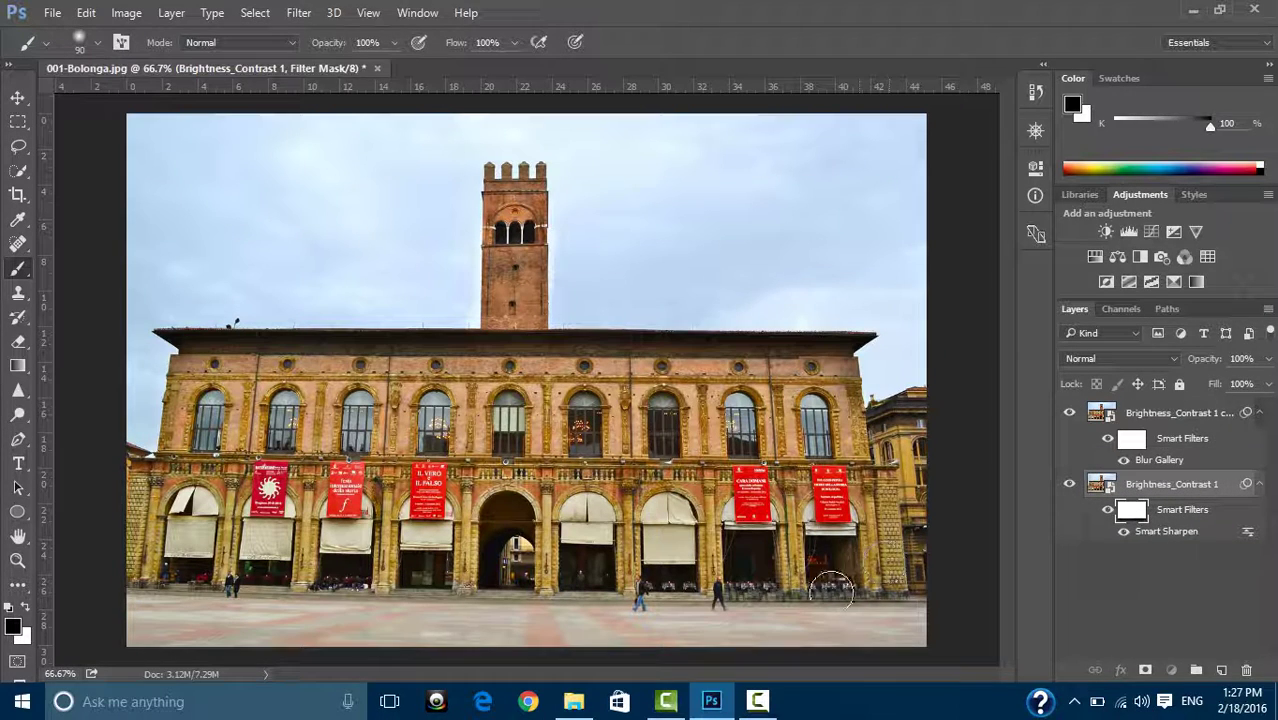
click(757, 701)
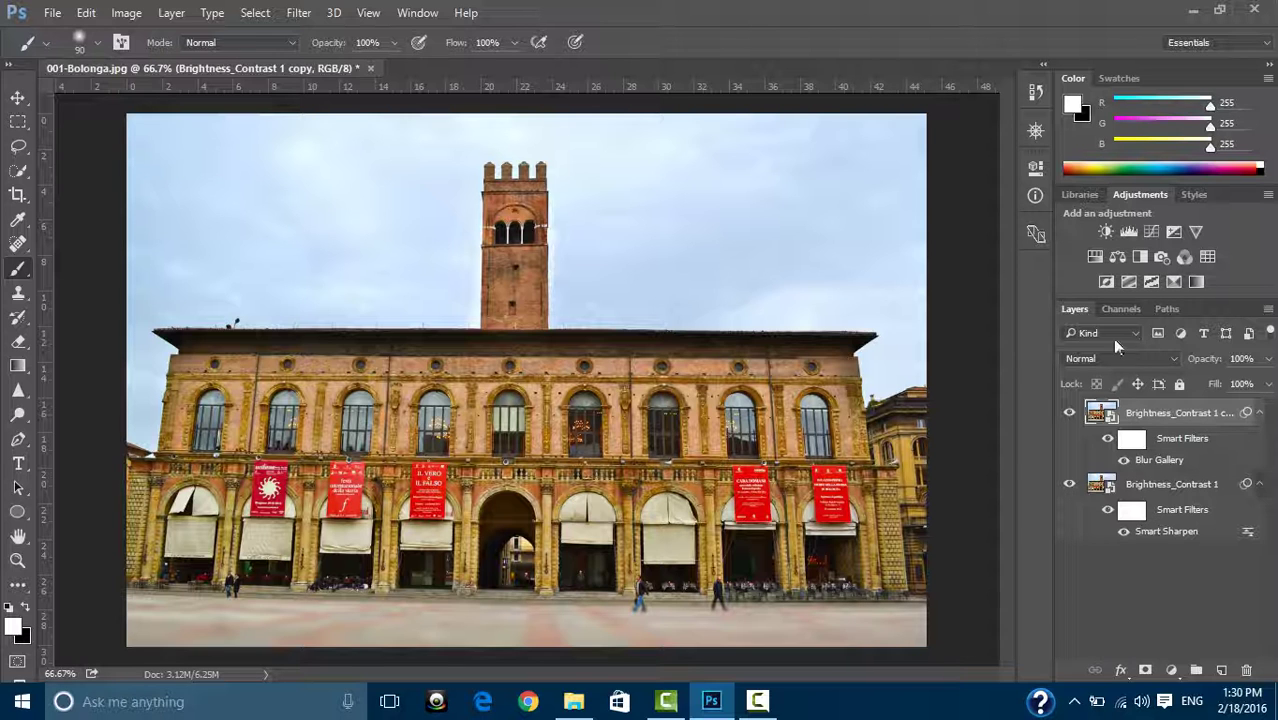
- Set the blurred copy to Lighten blending and give it a white layer mask
click(1130, 359)
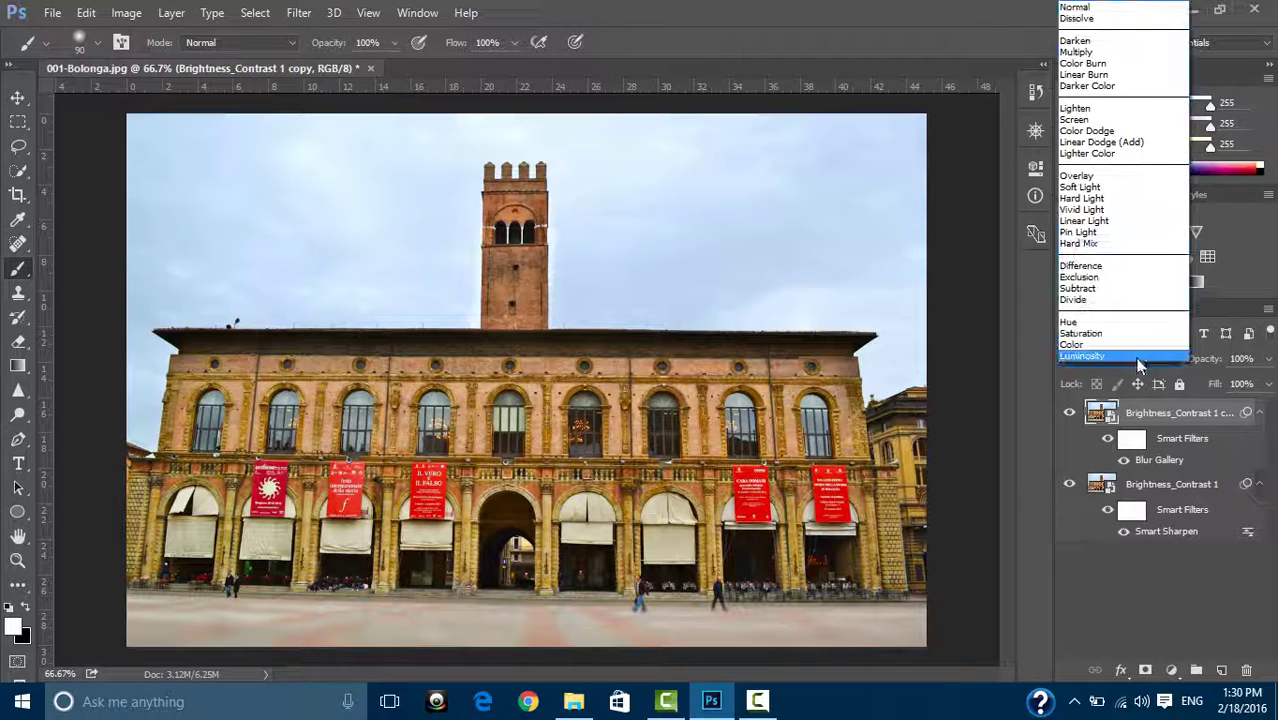
click(1085, 108)
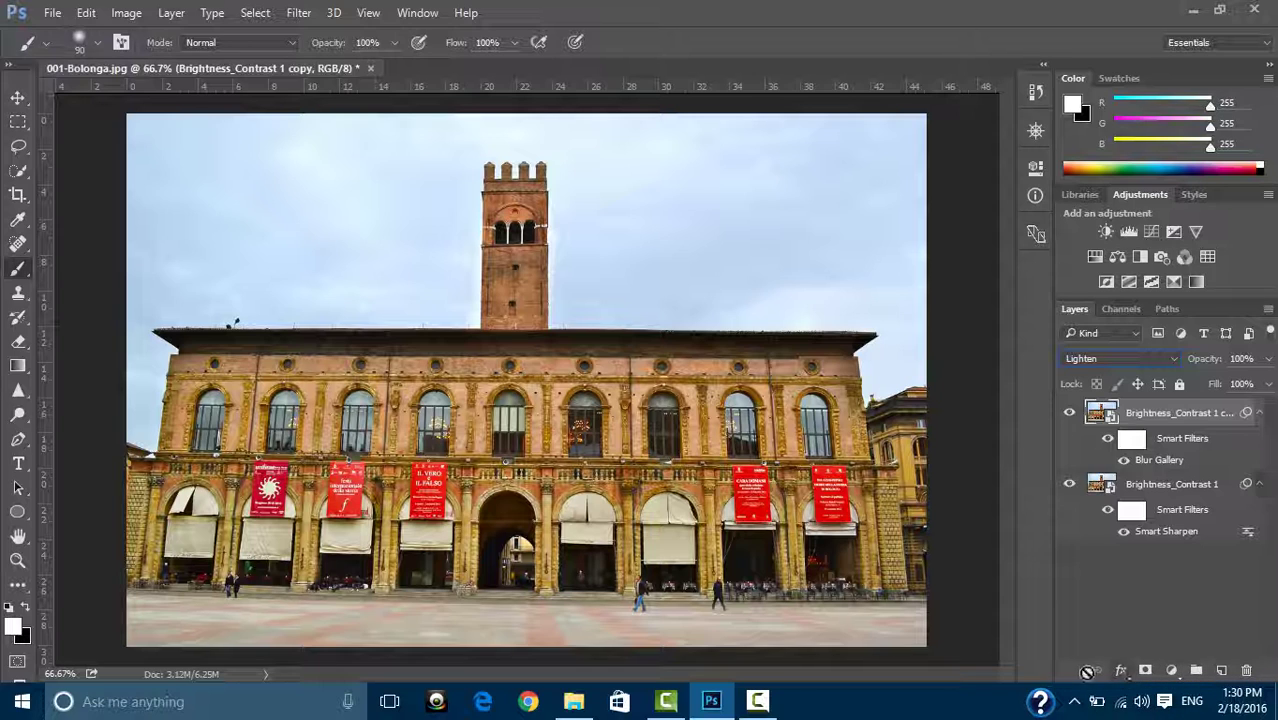
click(1146, 672)
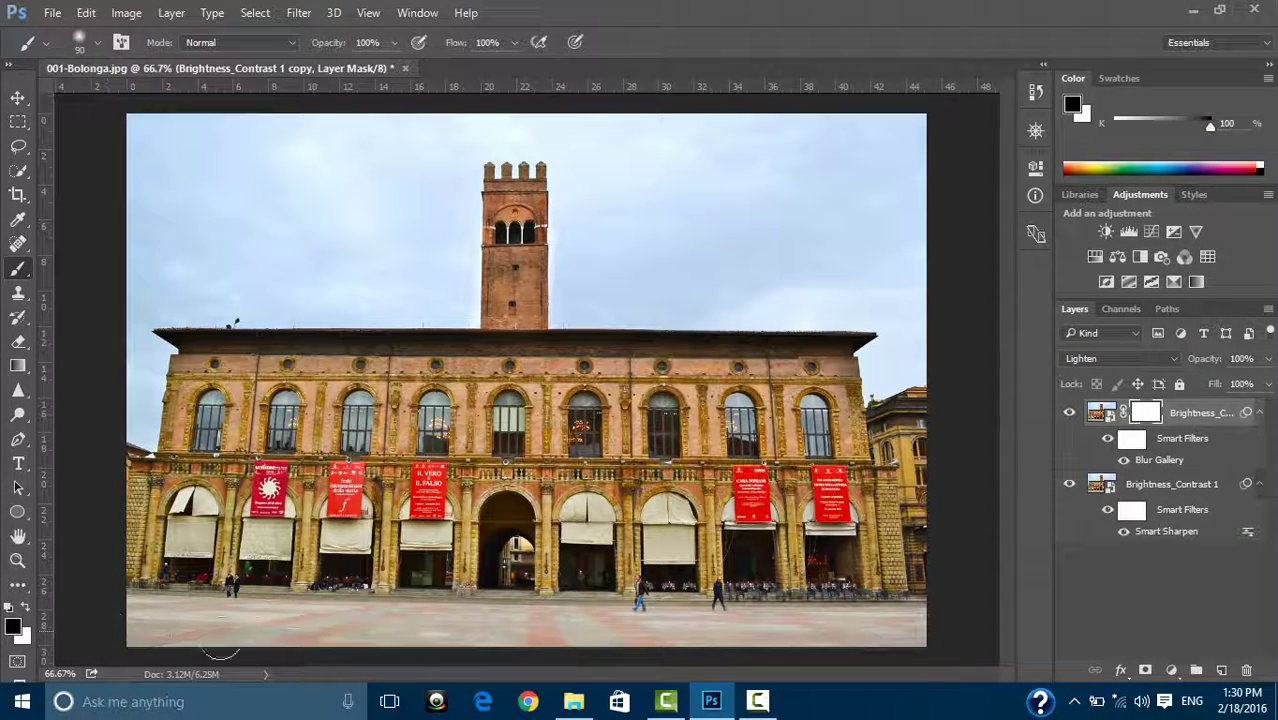
- Paint and invert the copy's mask, then move the white mask onto Brightness_Contrast 1
mouse_move(607, 655)
mouse_down()
mouse_move(932, 628)
mouse_move(342, 622)
mouse_up()
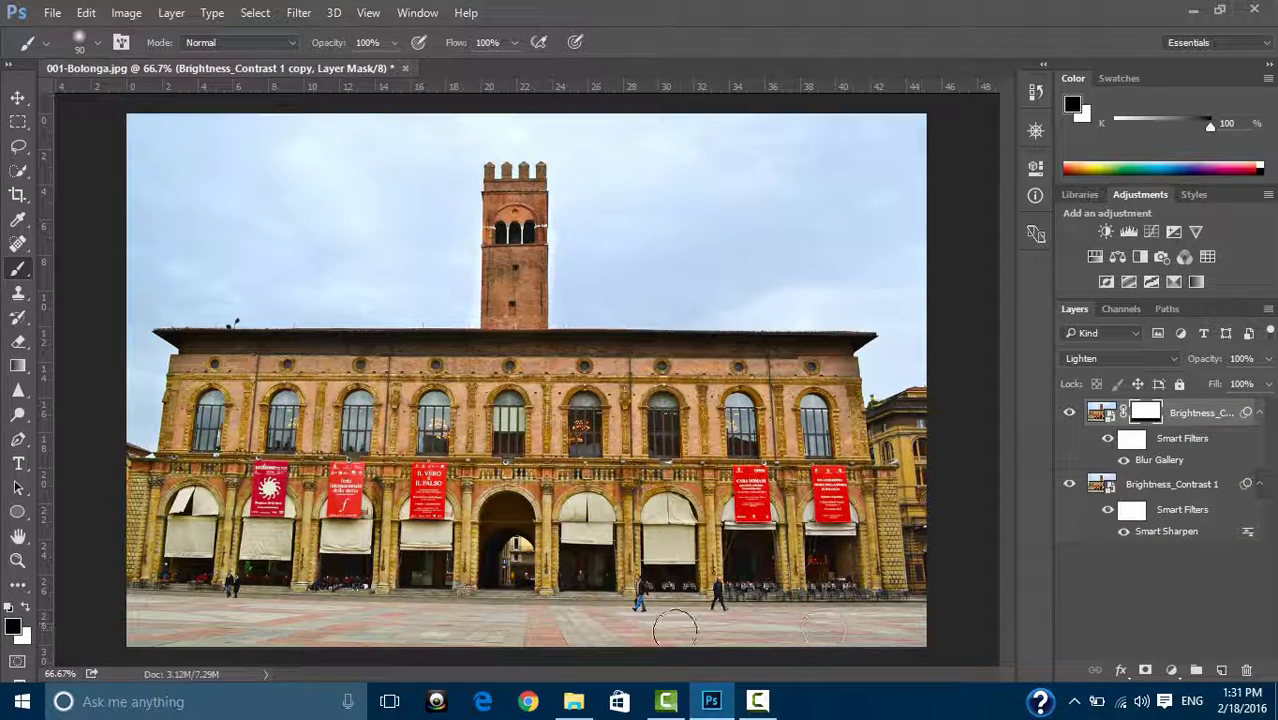
key(ctrl+i)
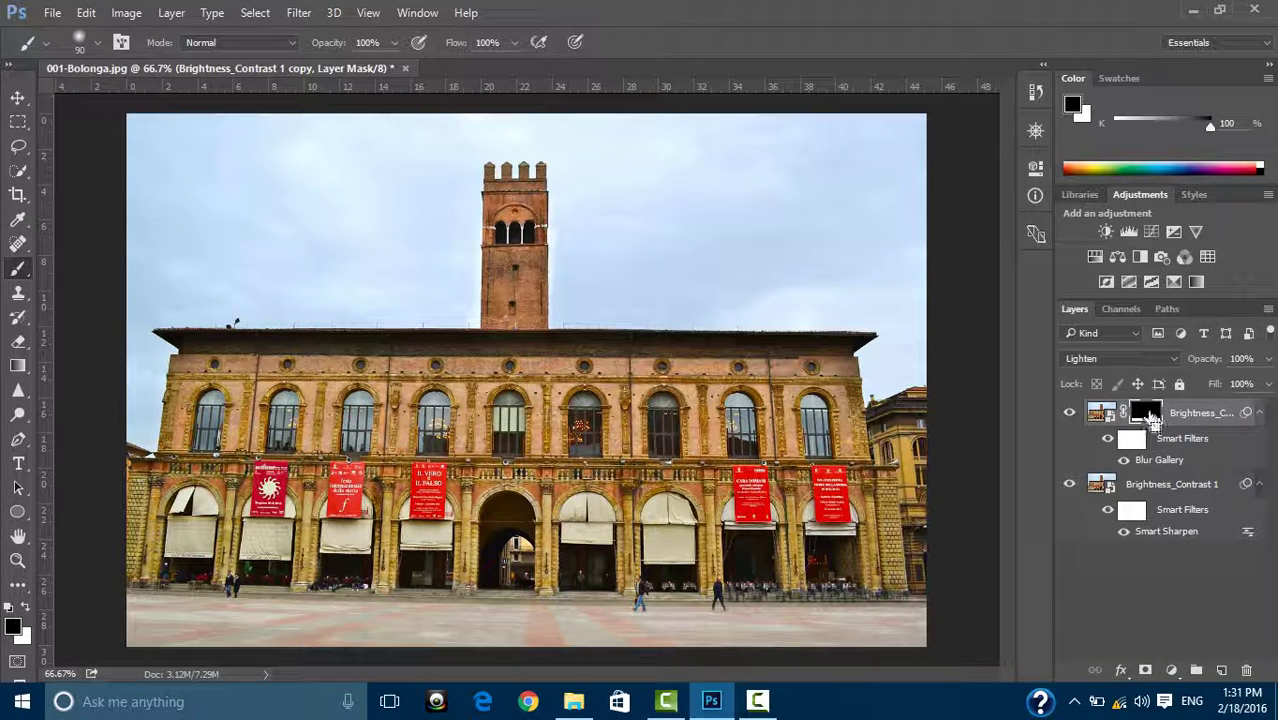
drag(1146, 418, 1197, 481)
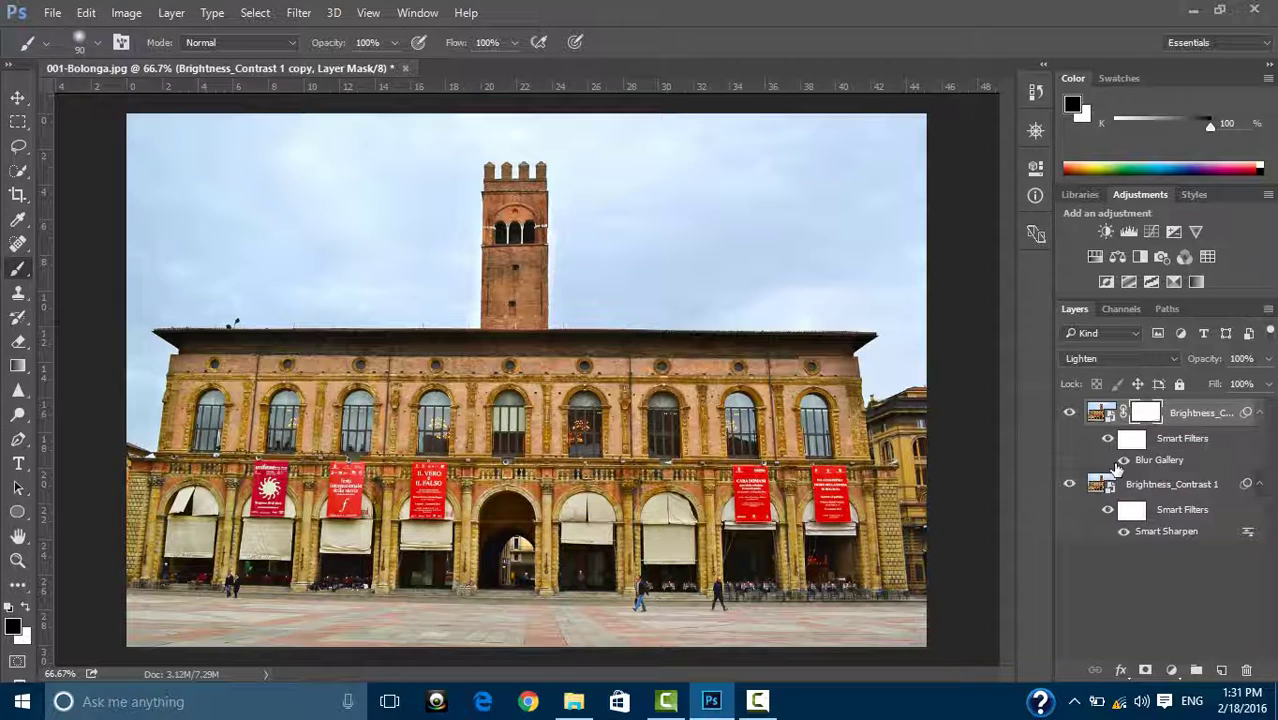
key(ctrl+z)
click(1175, 484)
- Paint the Brightness_Contrast 1 mask along the bottom pavement, then invert the mask
click(1145, 670)
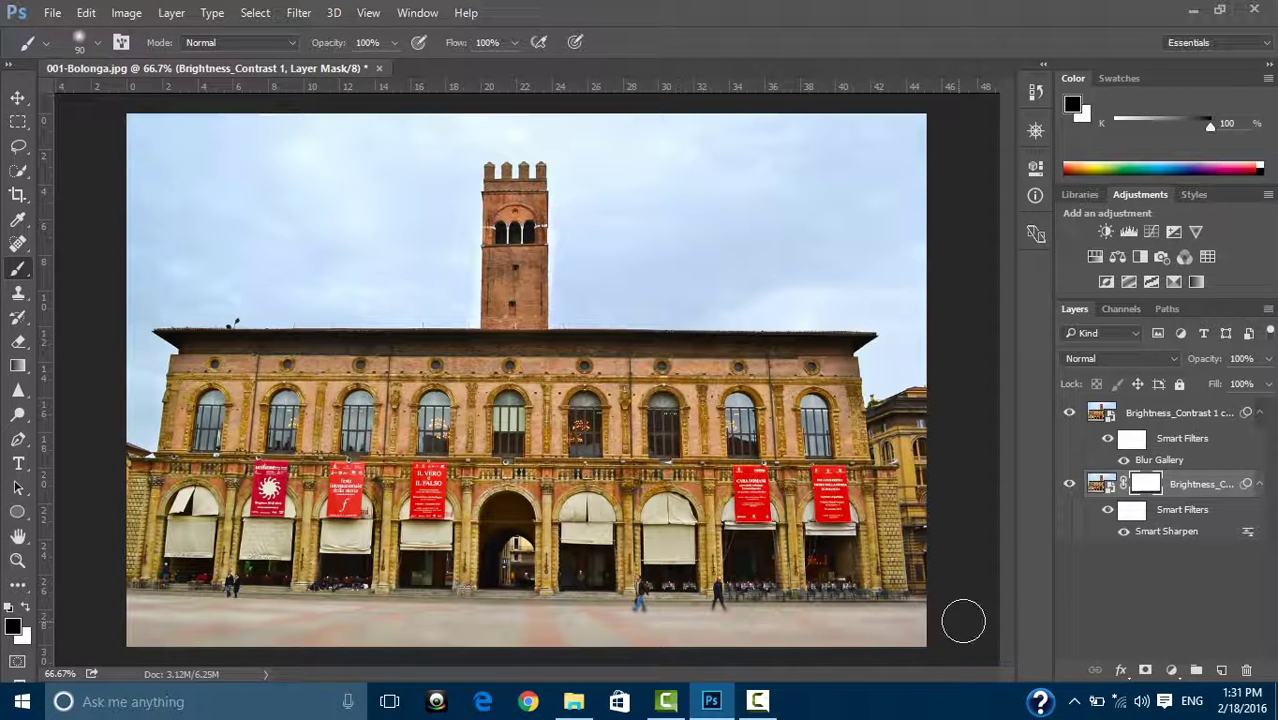
drag(130, 590, 945, 596)
key(ctrl+i)
key(ctrl+i)
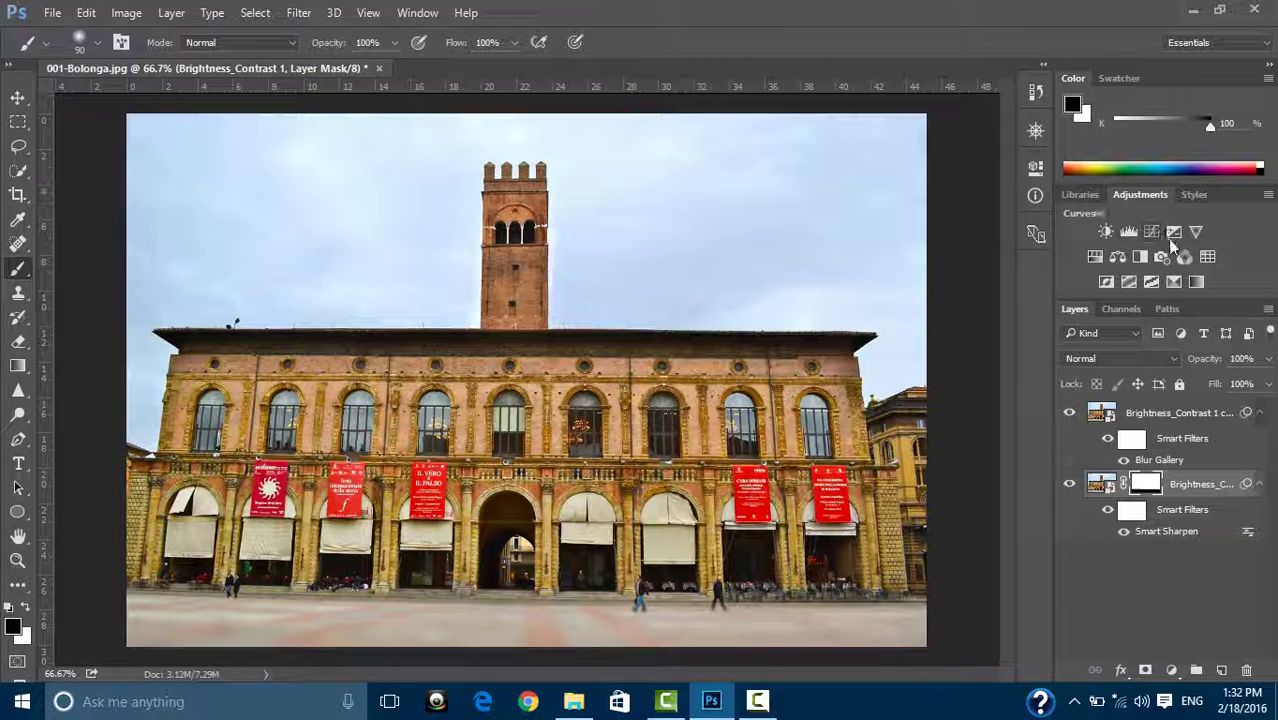
- Add a Vibrance adjustment layer on top with Vibrance +39 and Saturation -3
click(1192, 418)
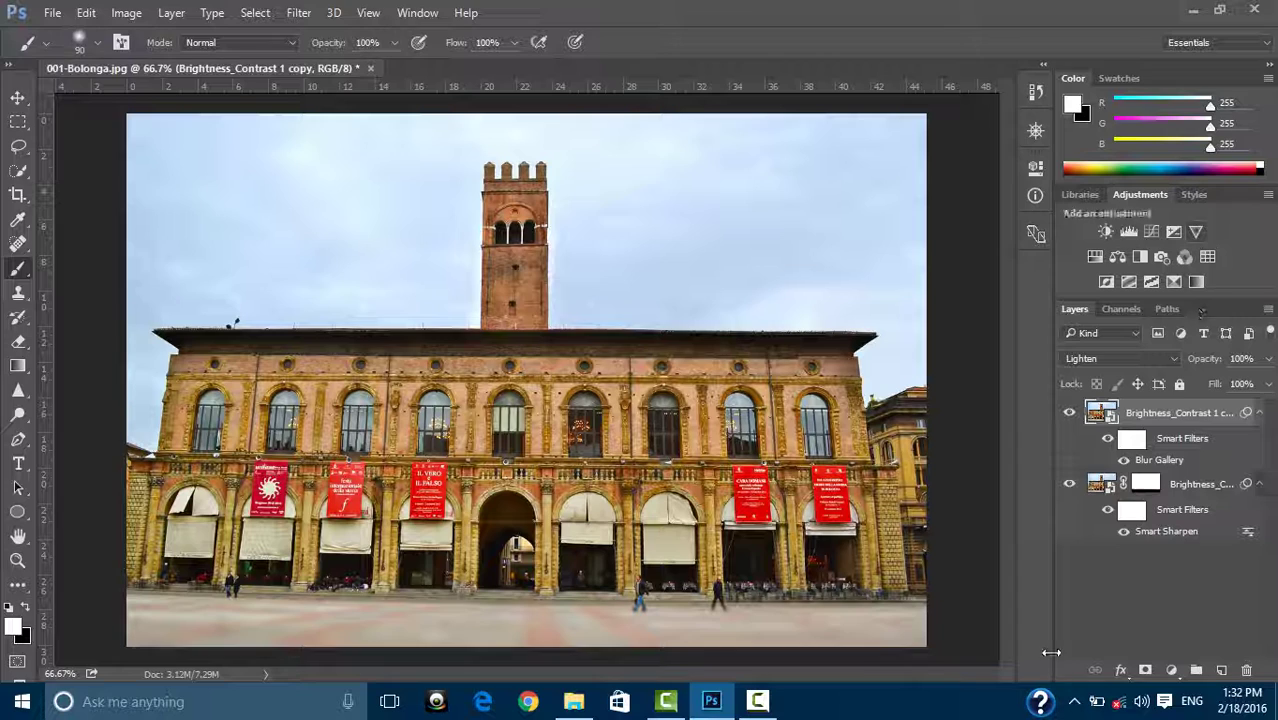
click(1196, 231)
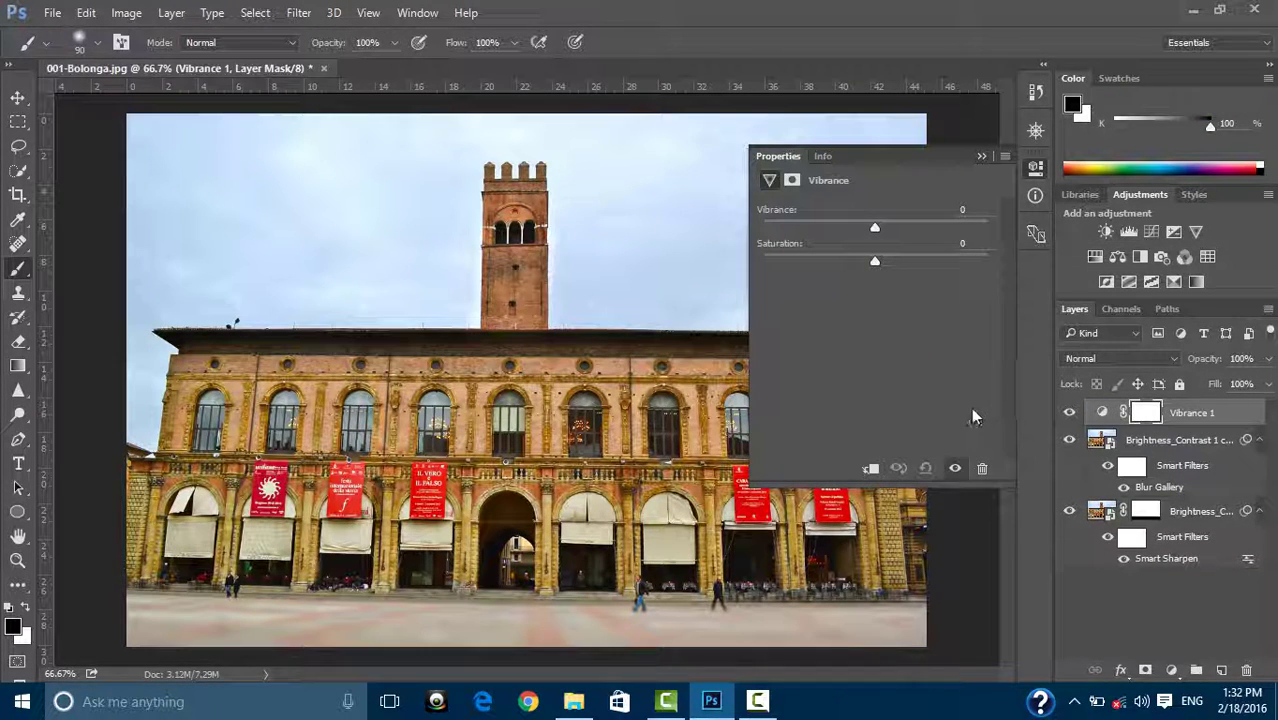
drag(876, 228, 914, 232)
drag(875, 257, 870, 259)
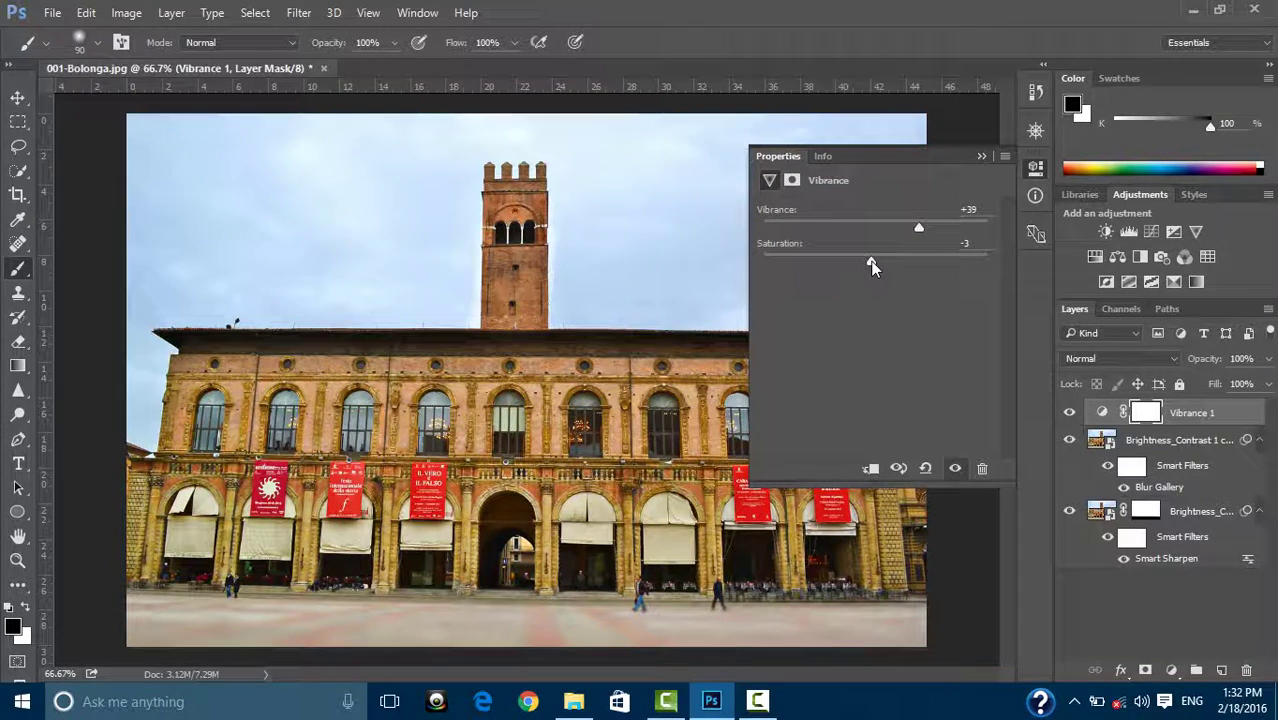
- Collapse the Vibrance properties and browse the Image and Layer menus without choosing anything
click(757, 701)
click(981, 155)
click(126, 12)
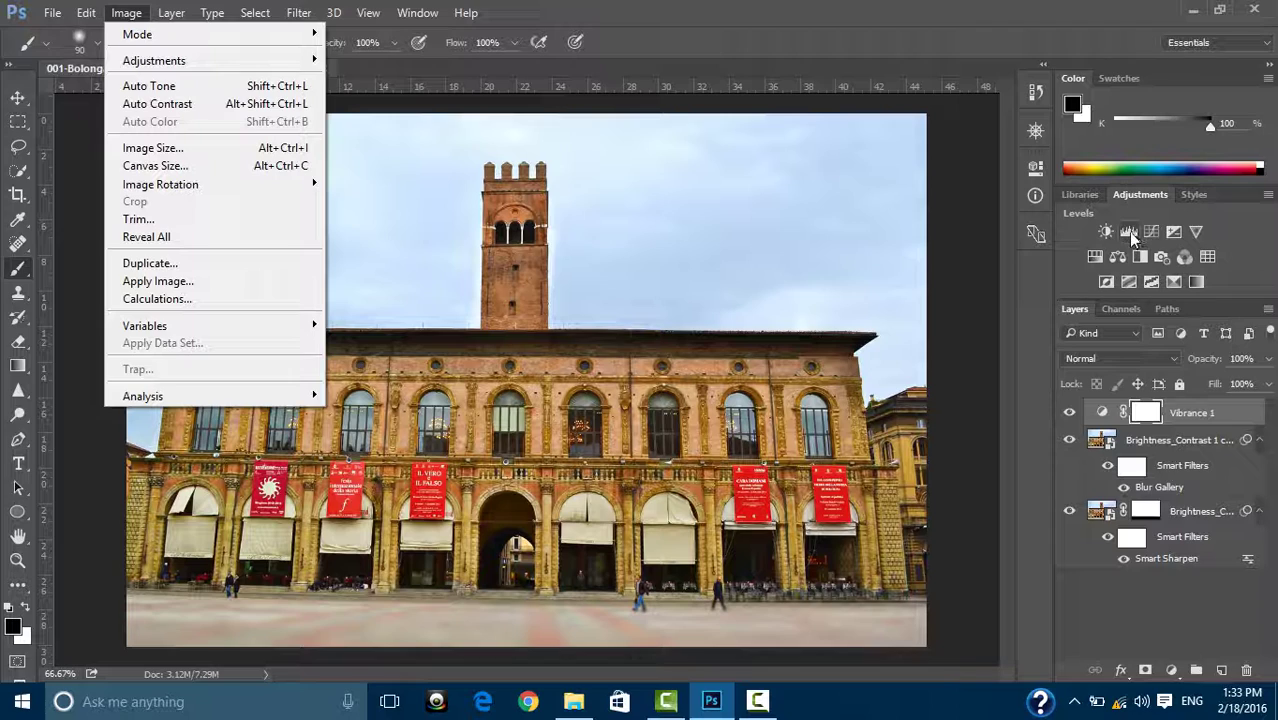
key(Right)
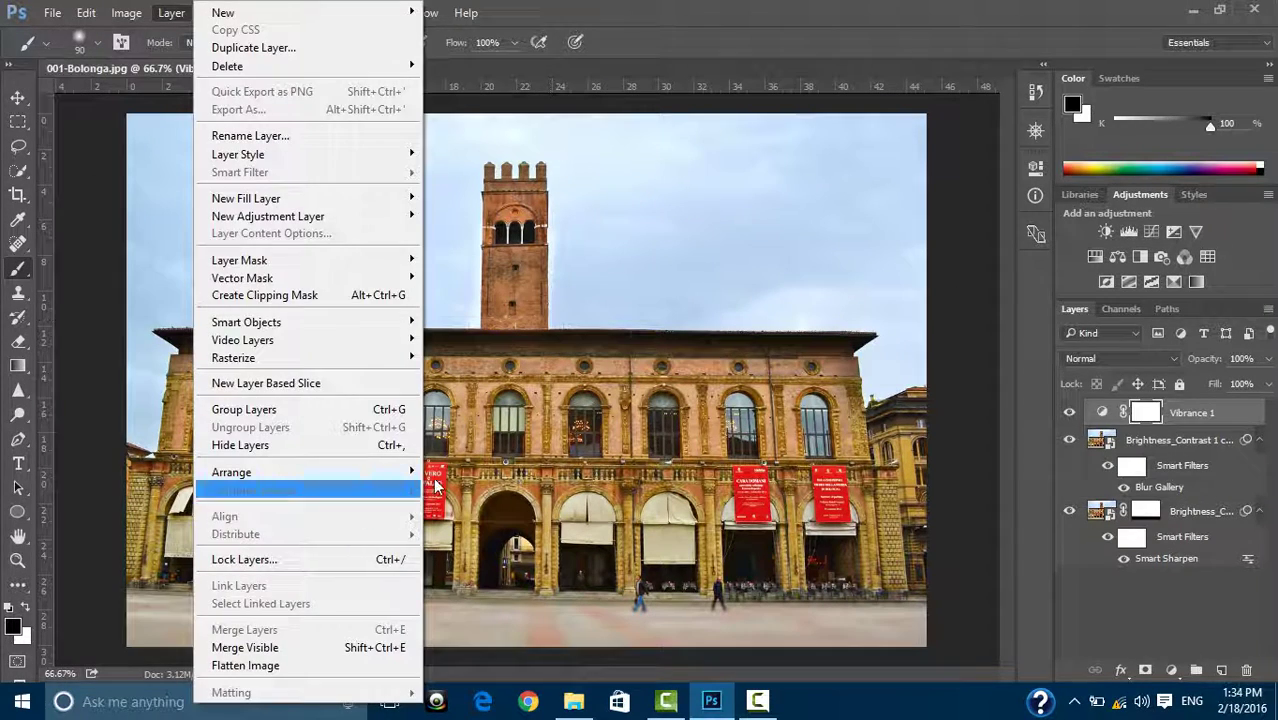
key(Escape)
key(Escape)
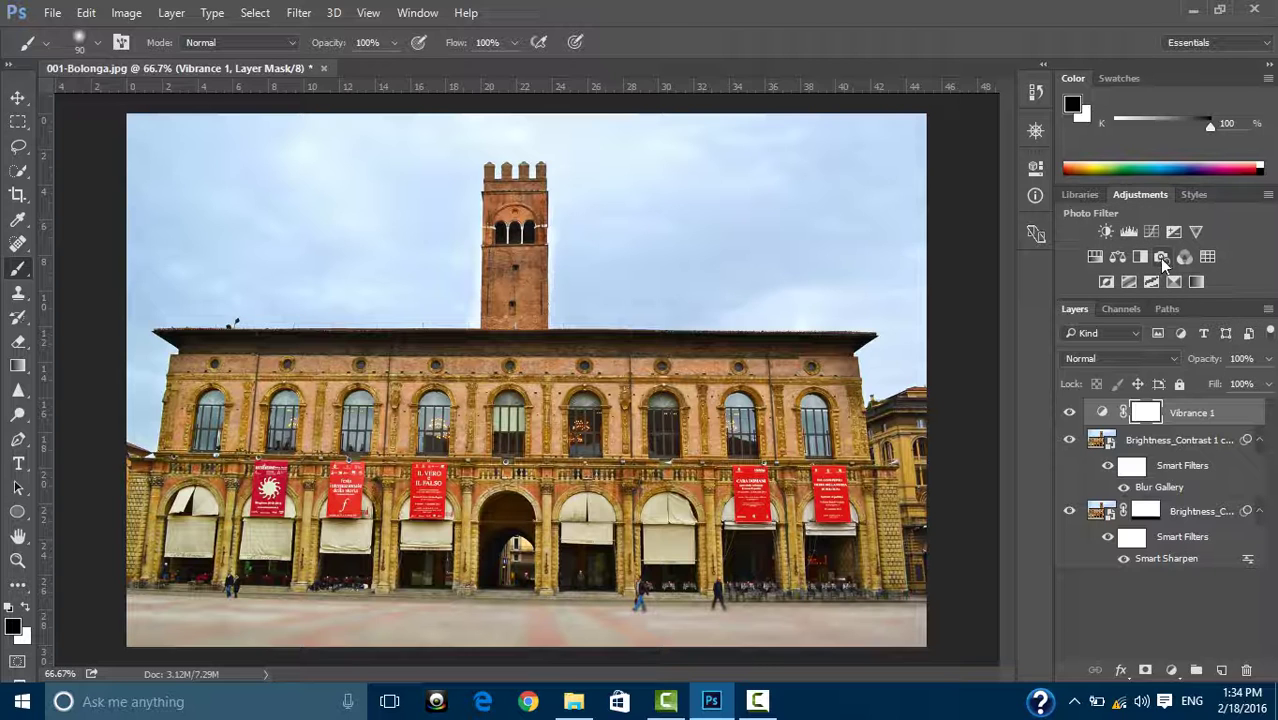
- Try a Warming Filter (85) Photo Filter layer, then delete it
click(1161, 259)
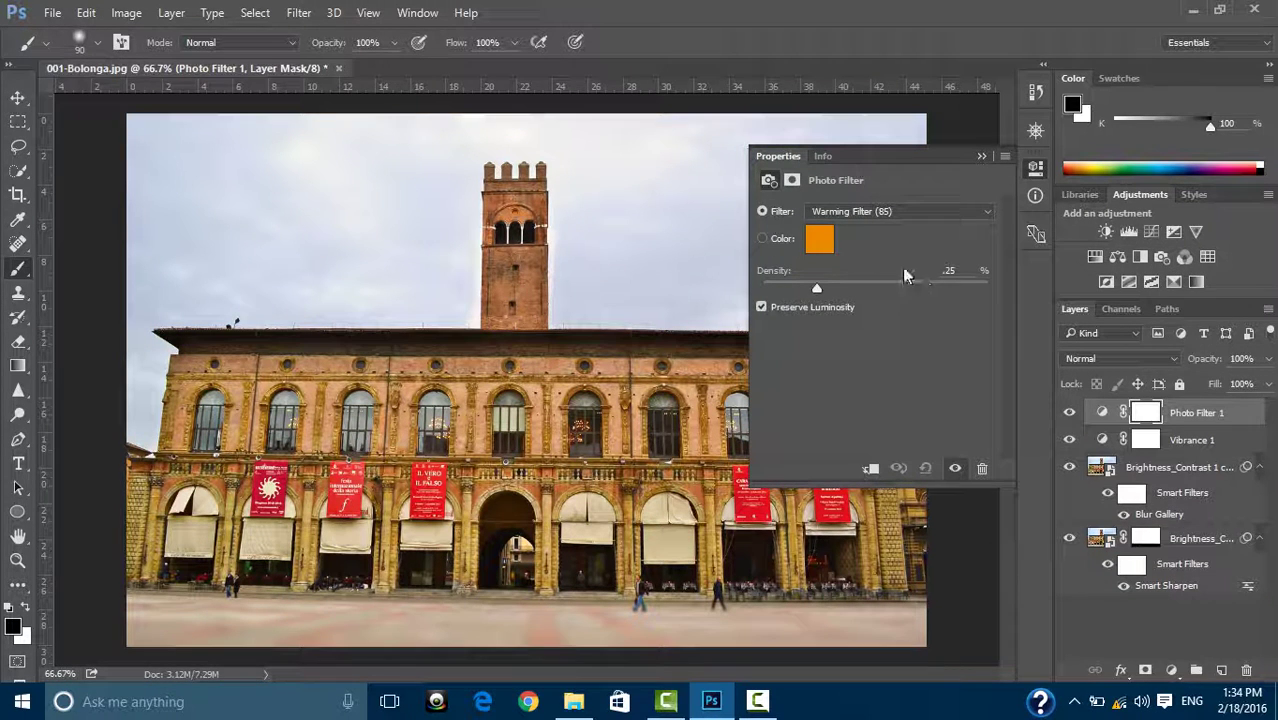
click(857, 211)
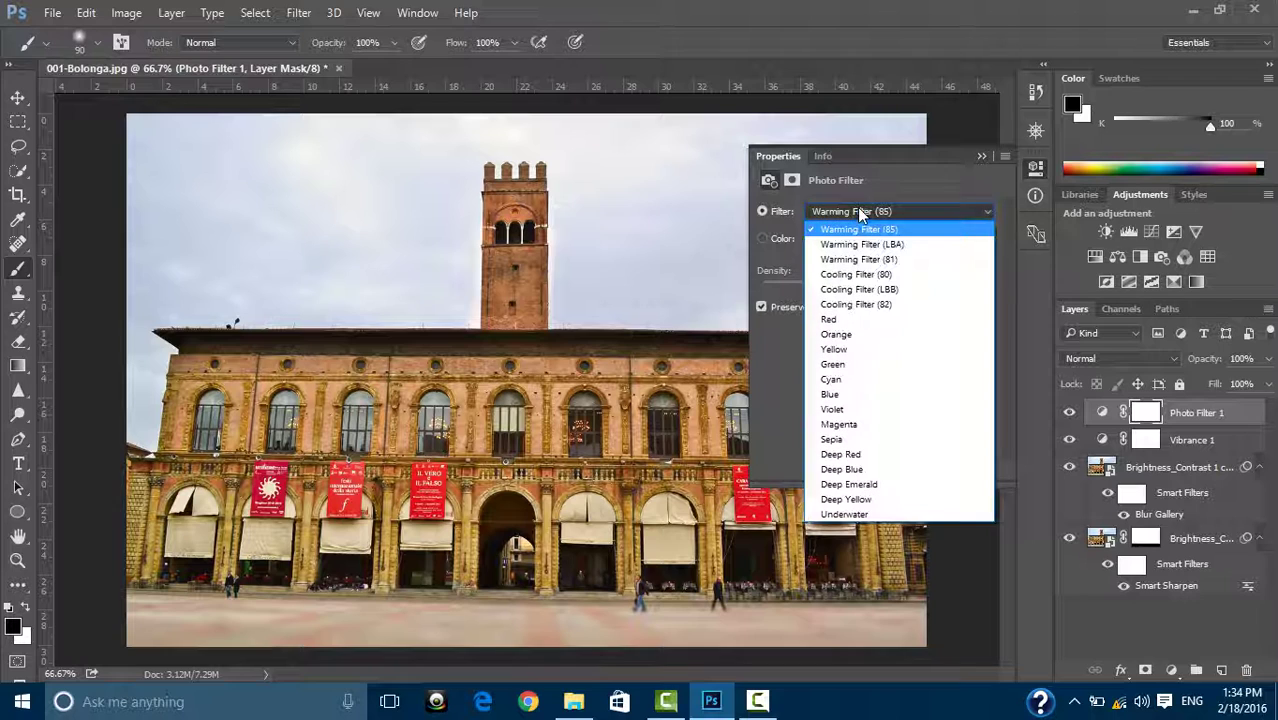
click(857, 211)
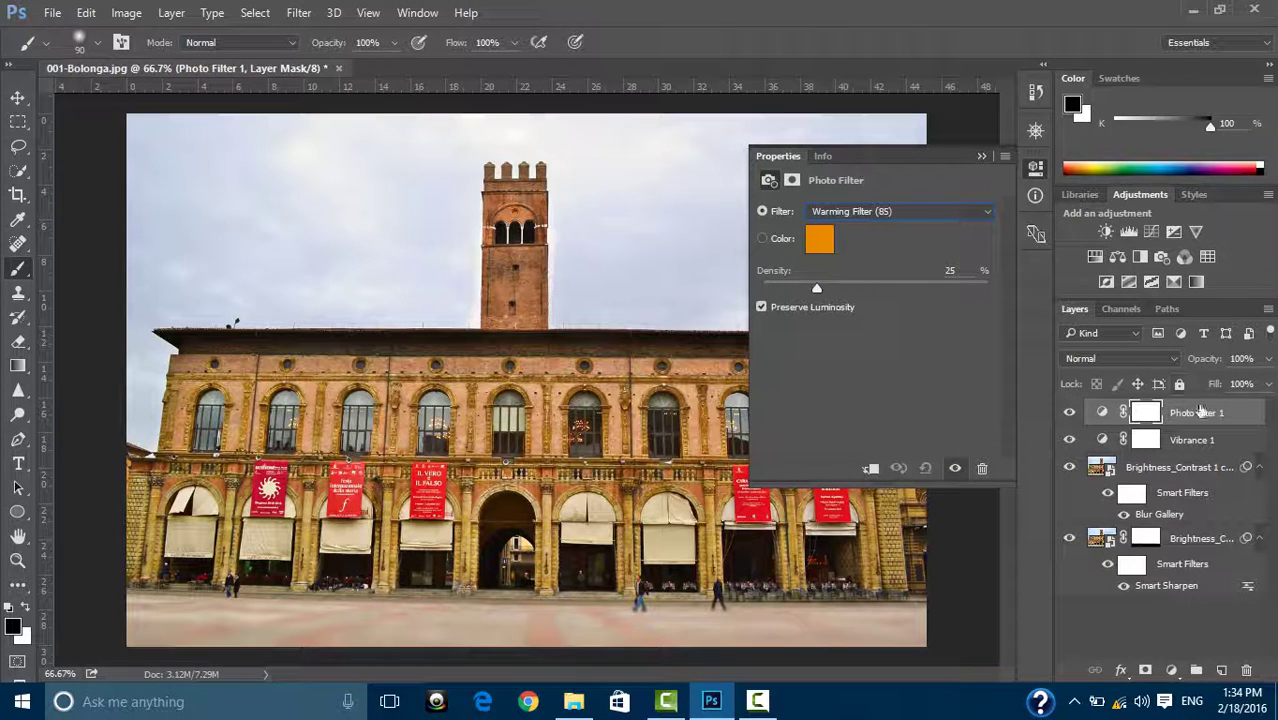
click(1197, 411)
click(981, 155)
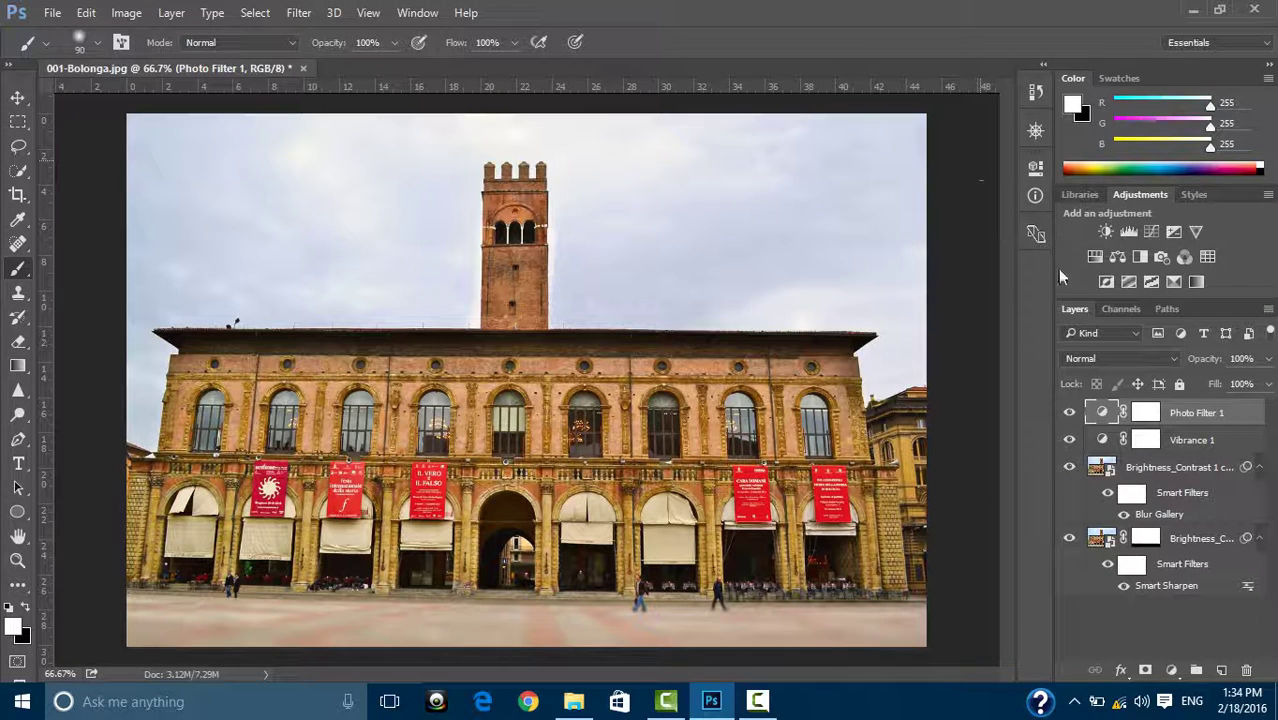
key(Delete)
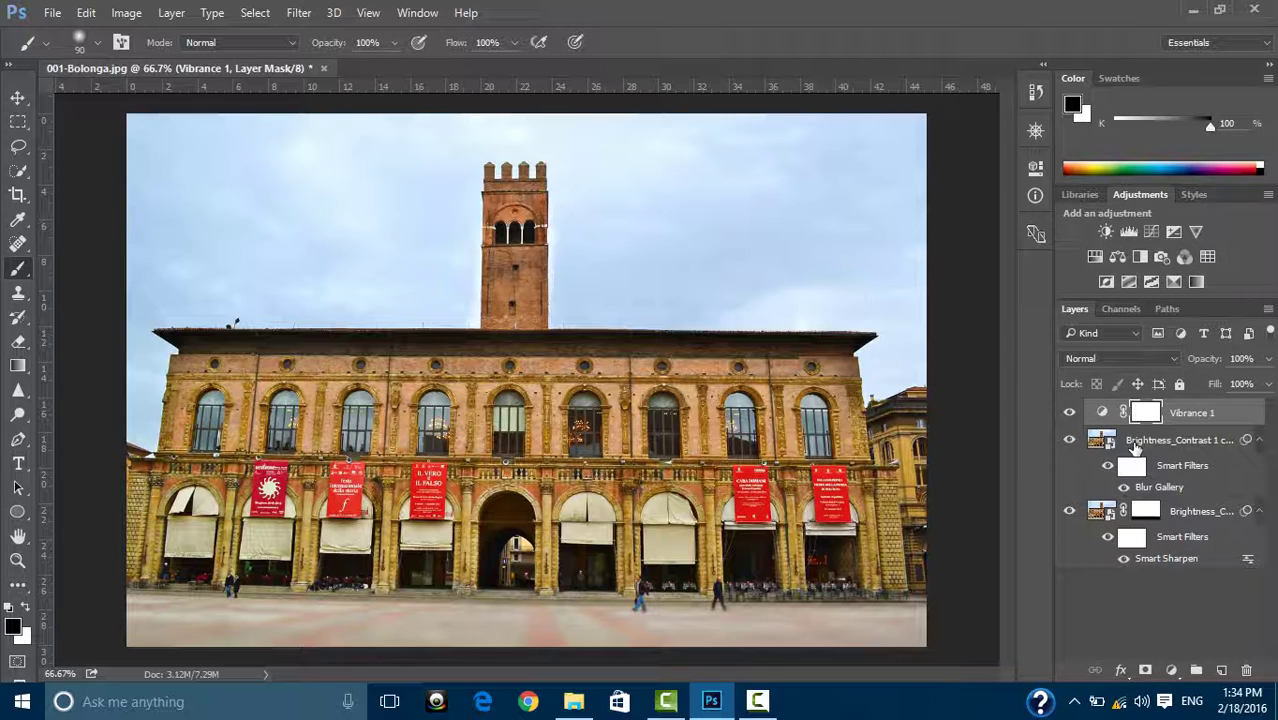
double_click(1100, 513)
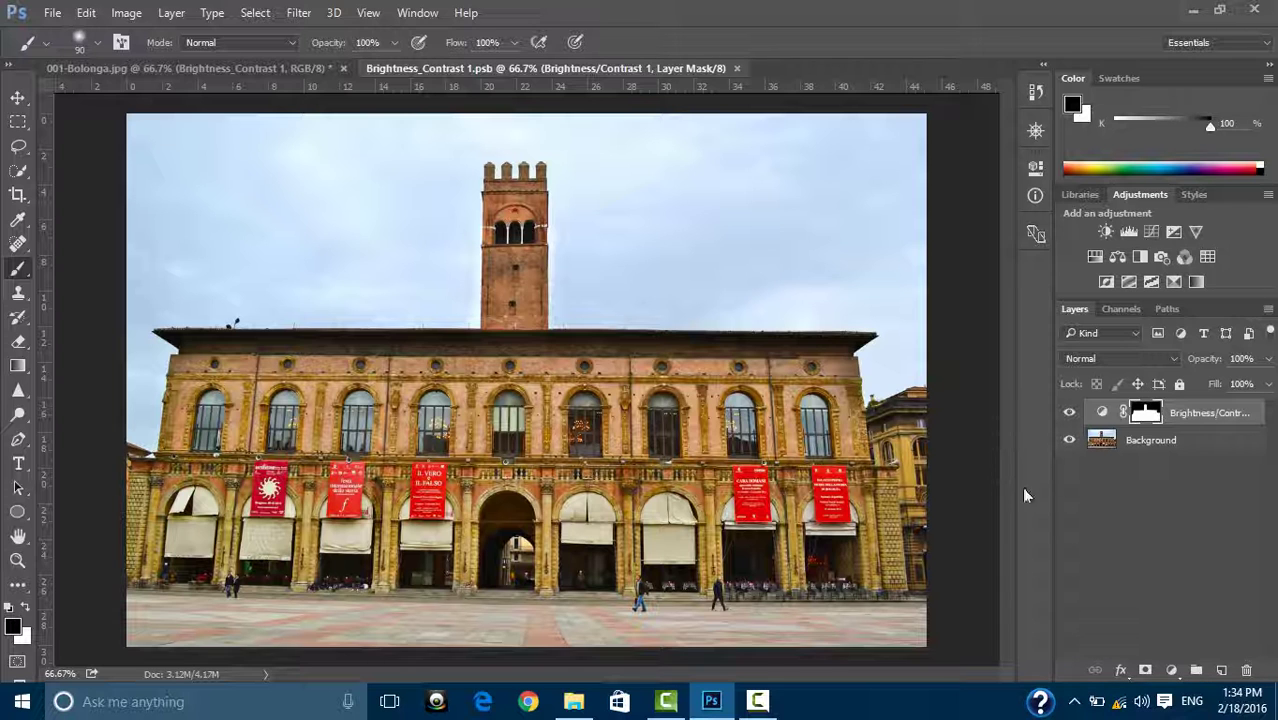
click(737, 68)
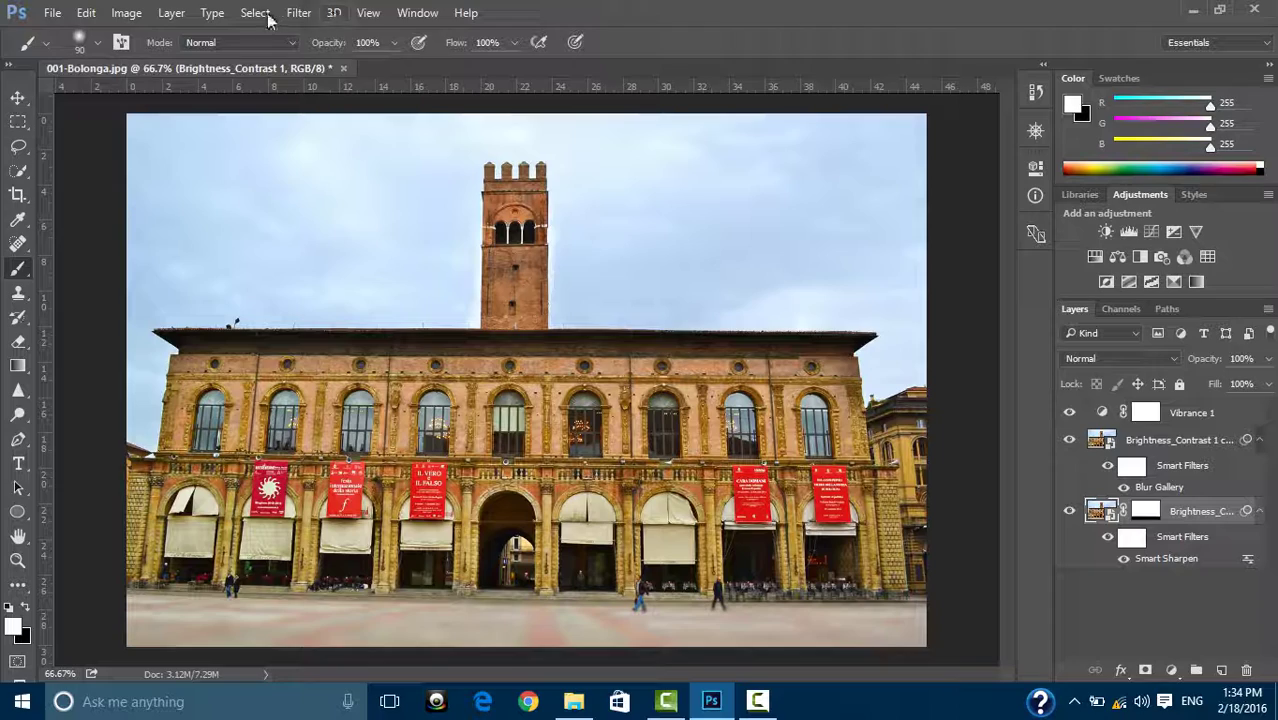
click(301, 14)
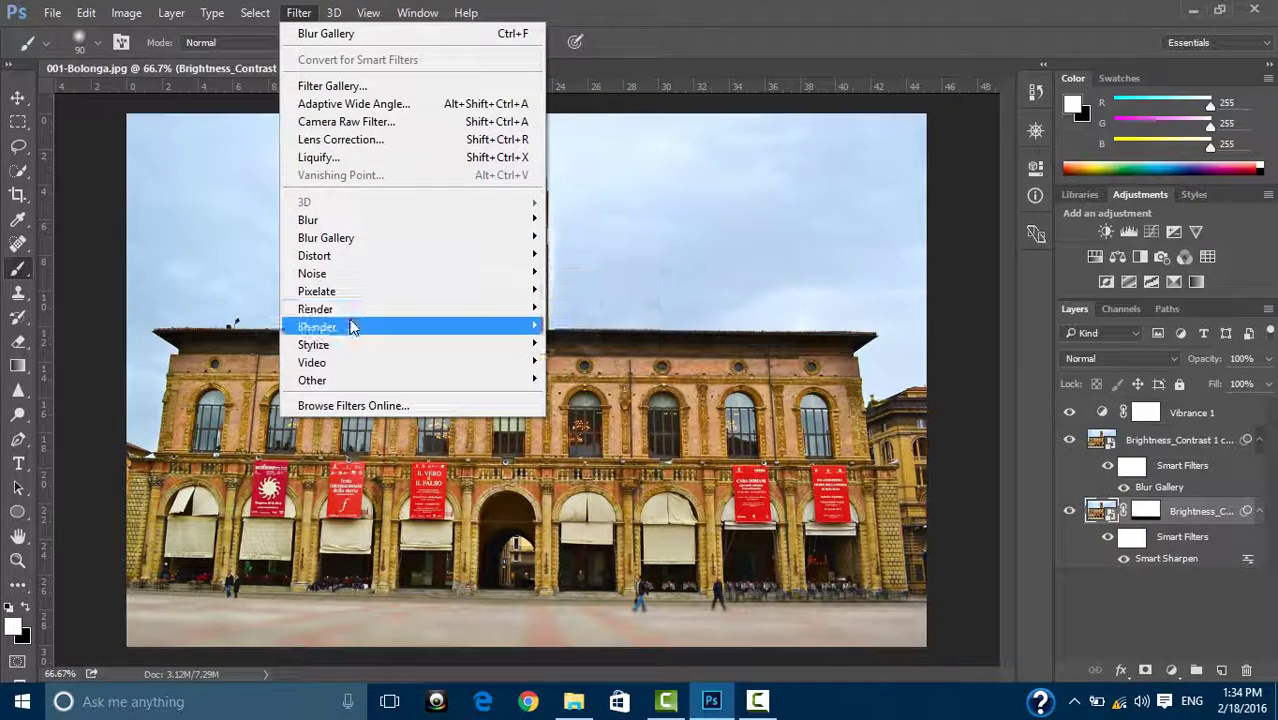
mouse_move(318, 327)
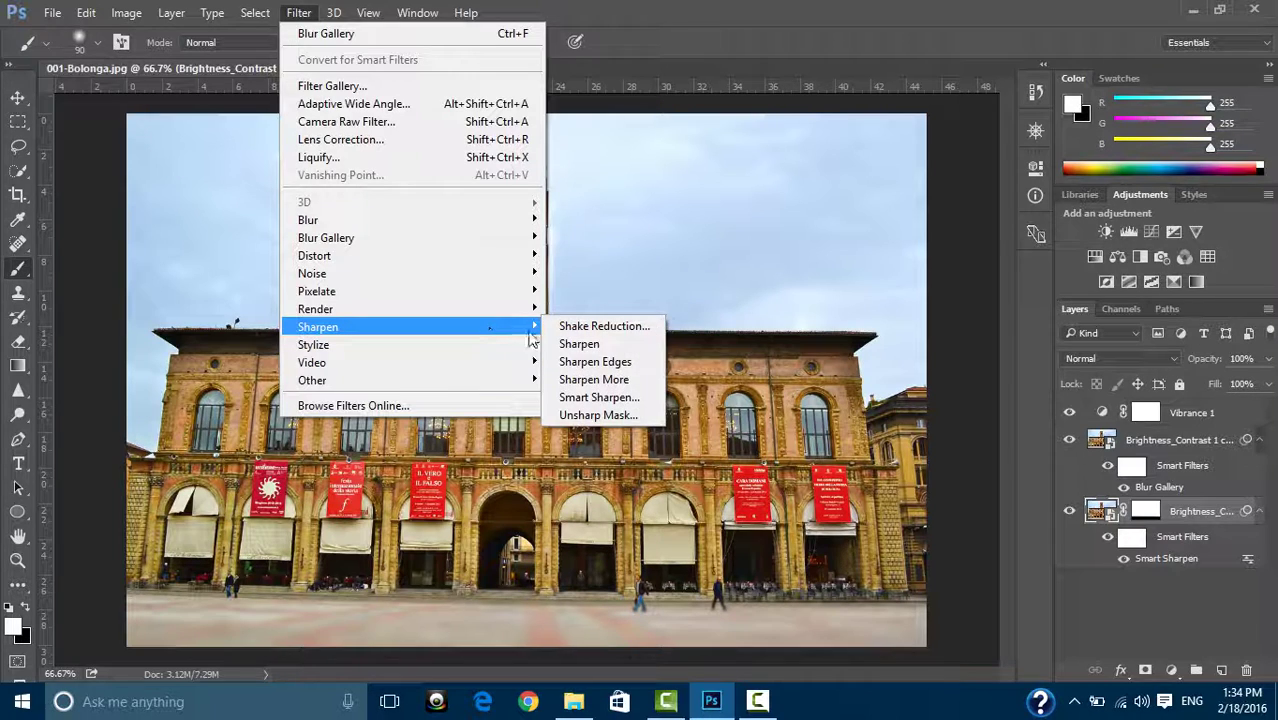
click(1175, 615)
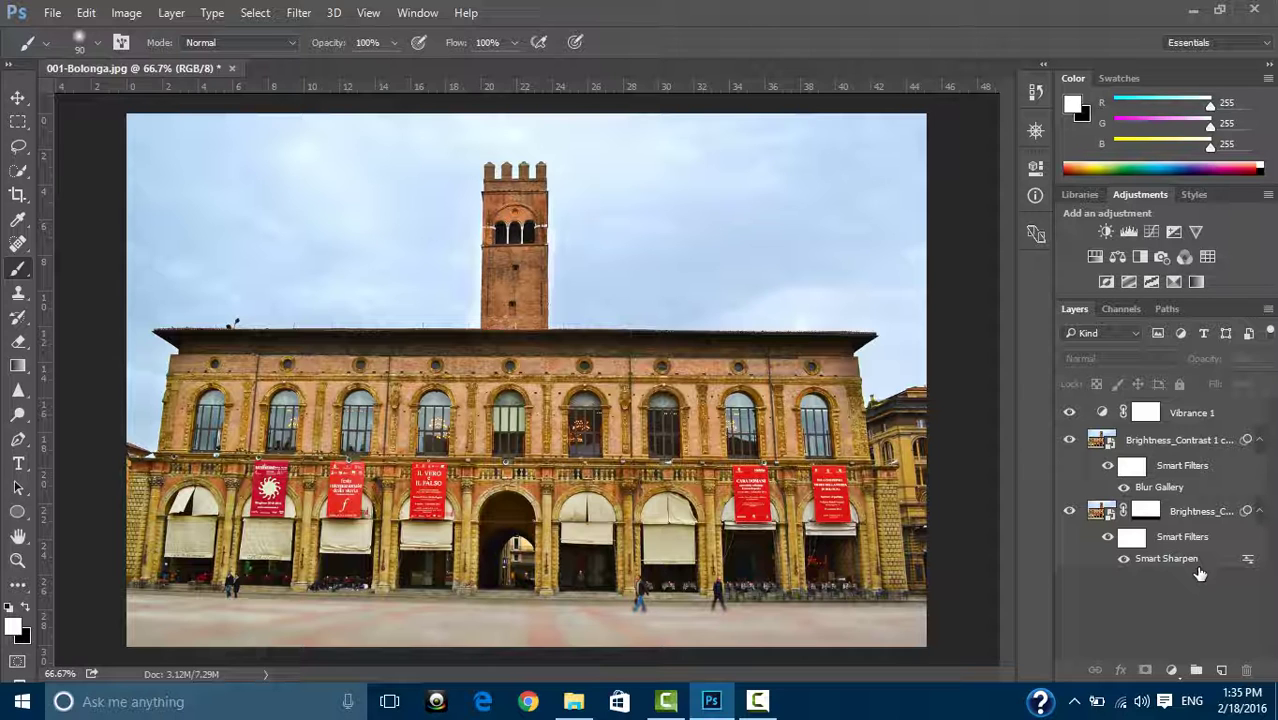
- Save the layered image as 002-Bolonga.psd in Photoshop format, then view the Session-004 folder
key(ctrl+shift+s)
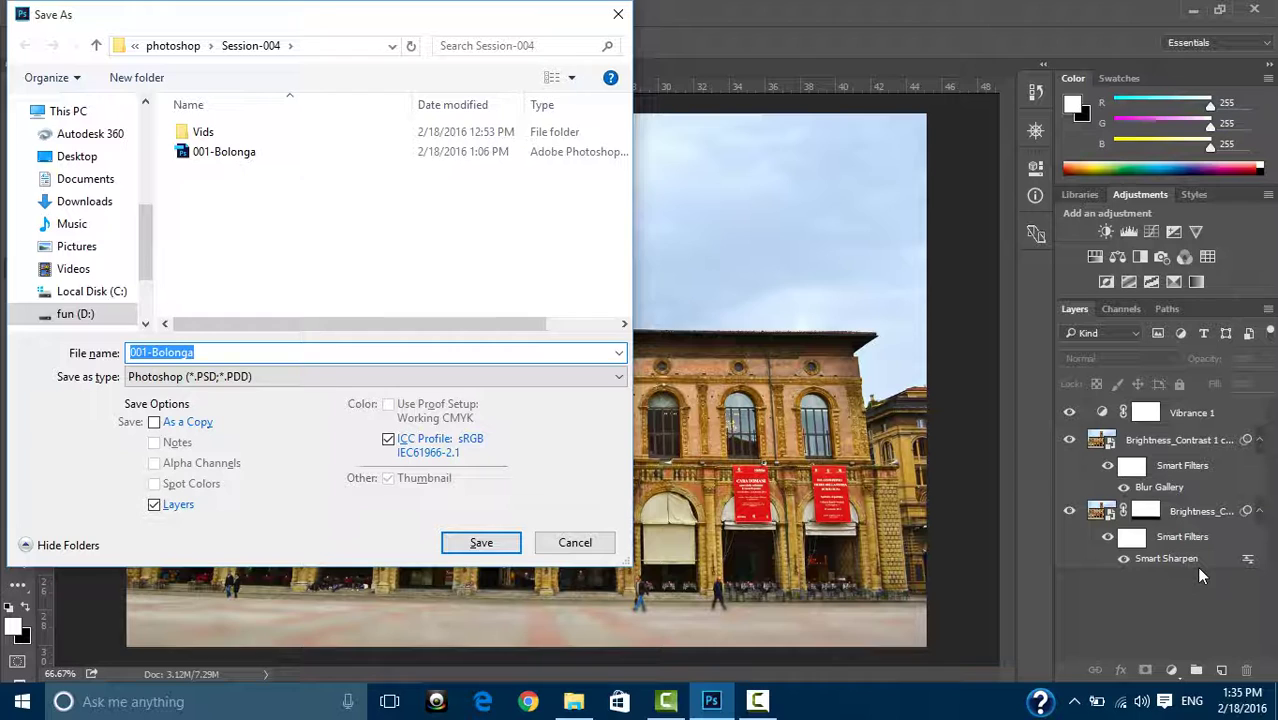
key(End)
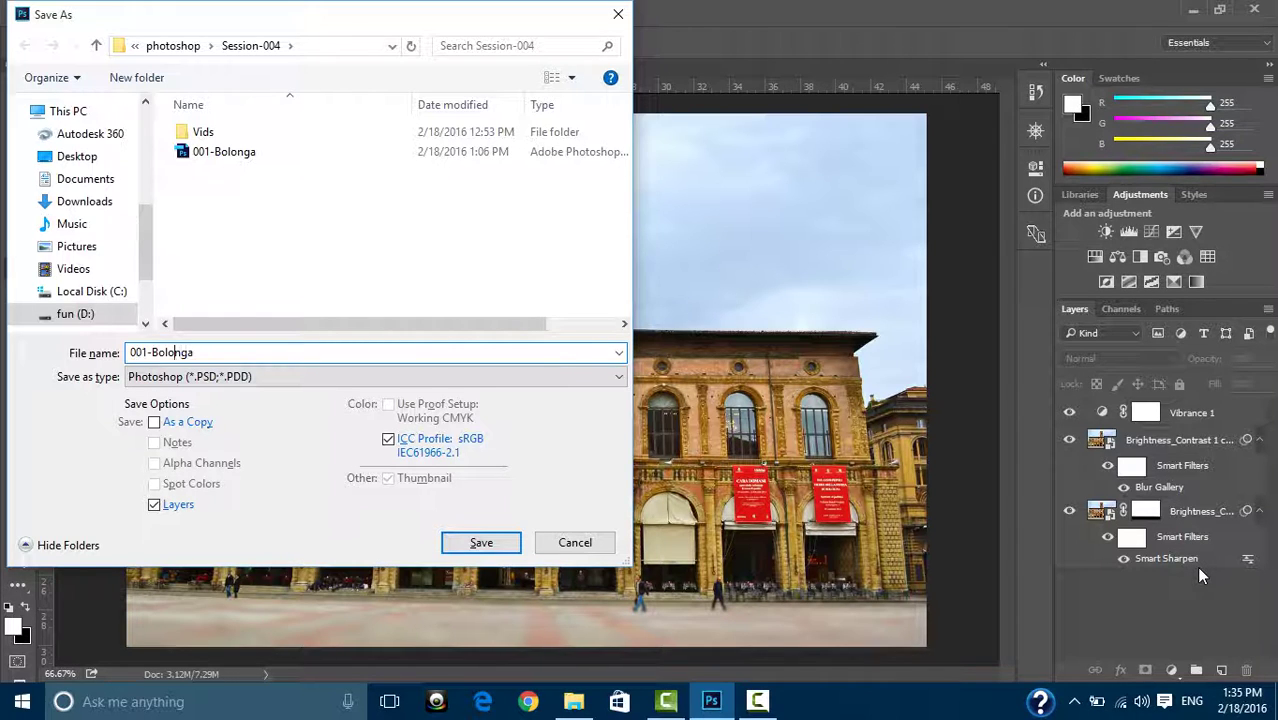
key(Left)
key(Left)
key(Left)
key(BackSpace)
text(2)
key(Return)
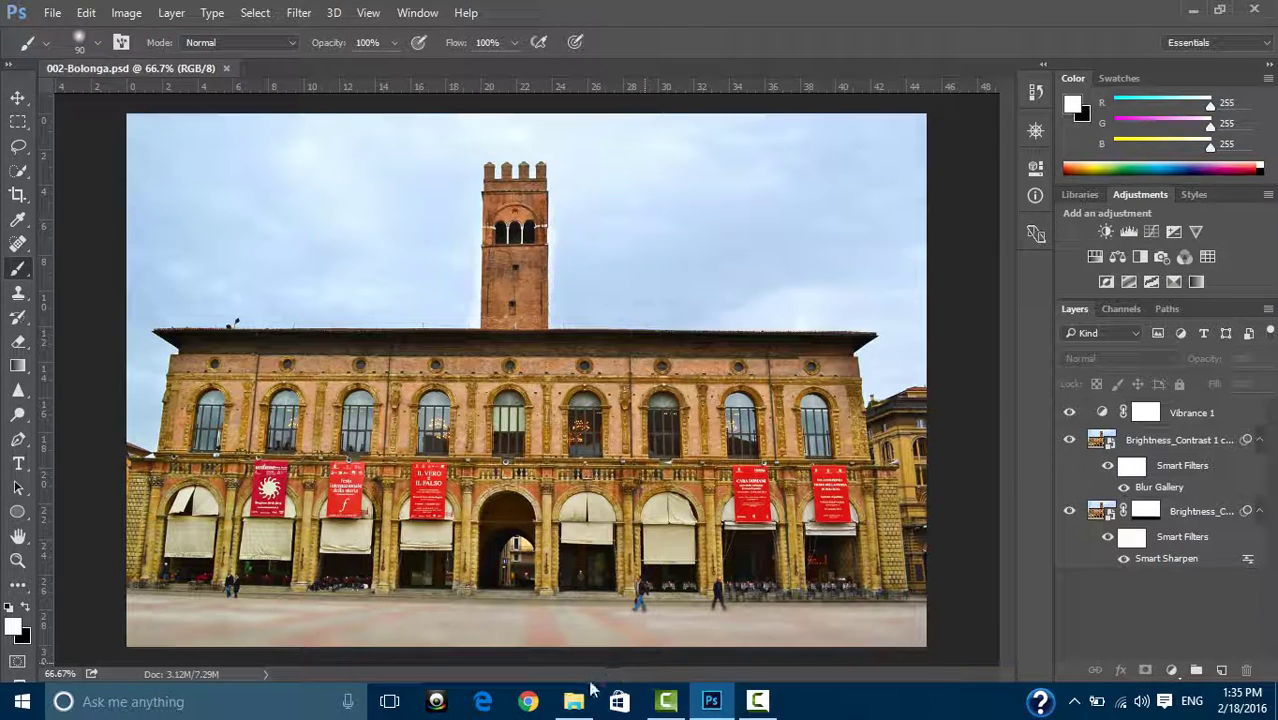
click(575, 703)
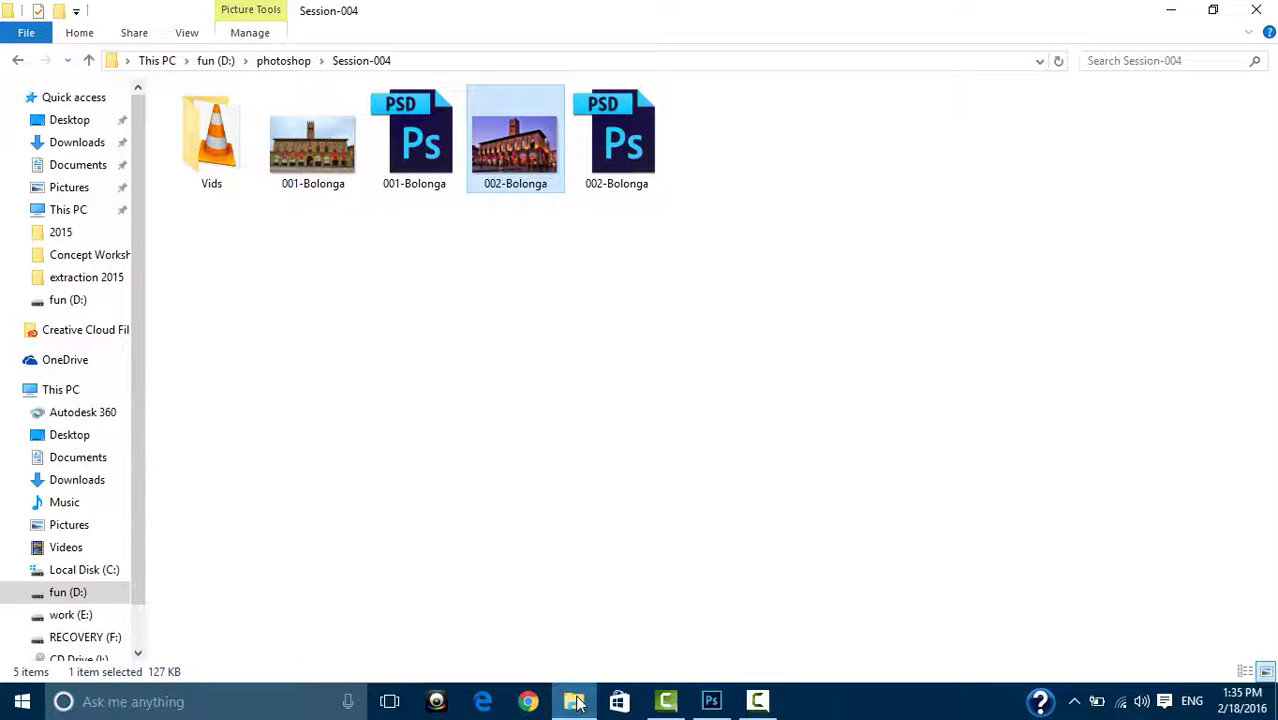
- Close the Bologna document and reopen 002-Bolonga.psd from the Session-004 folder
click(567, 362)
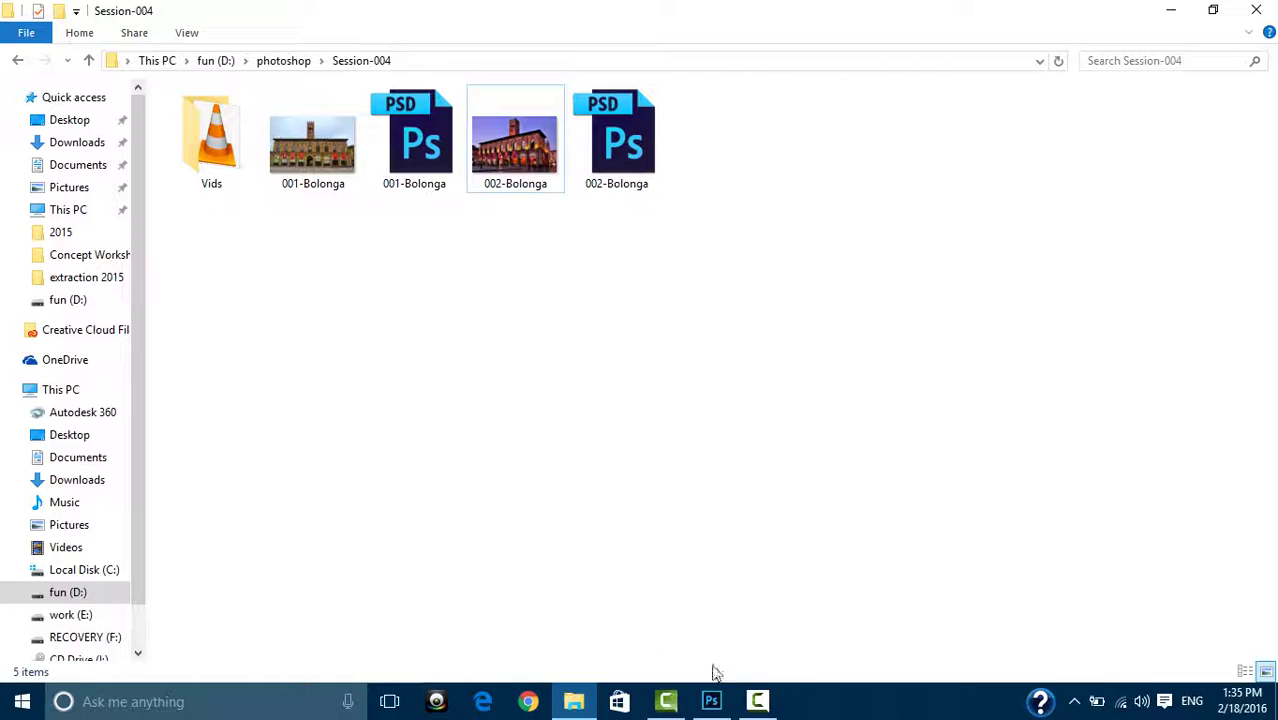
click(713, 700)
click(228, 69)
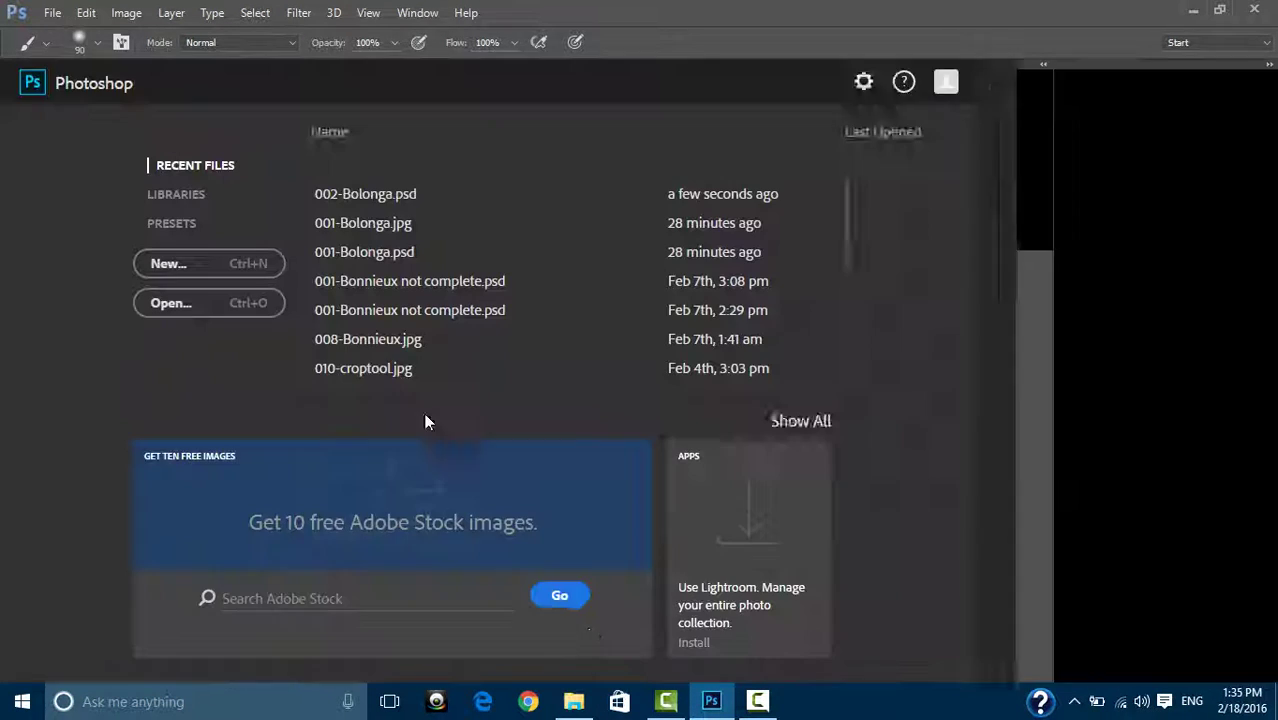
click(575, 703)
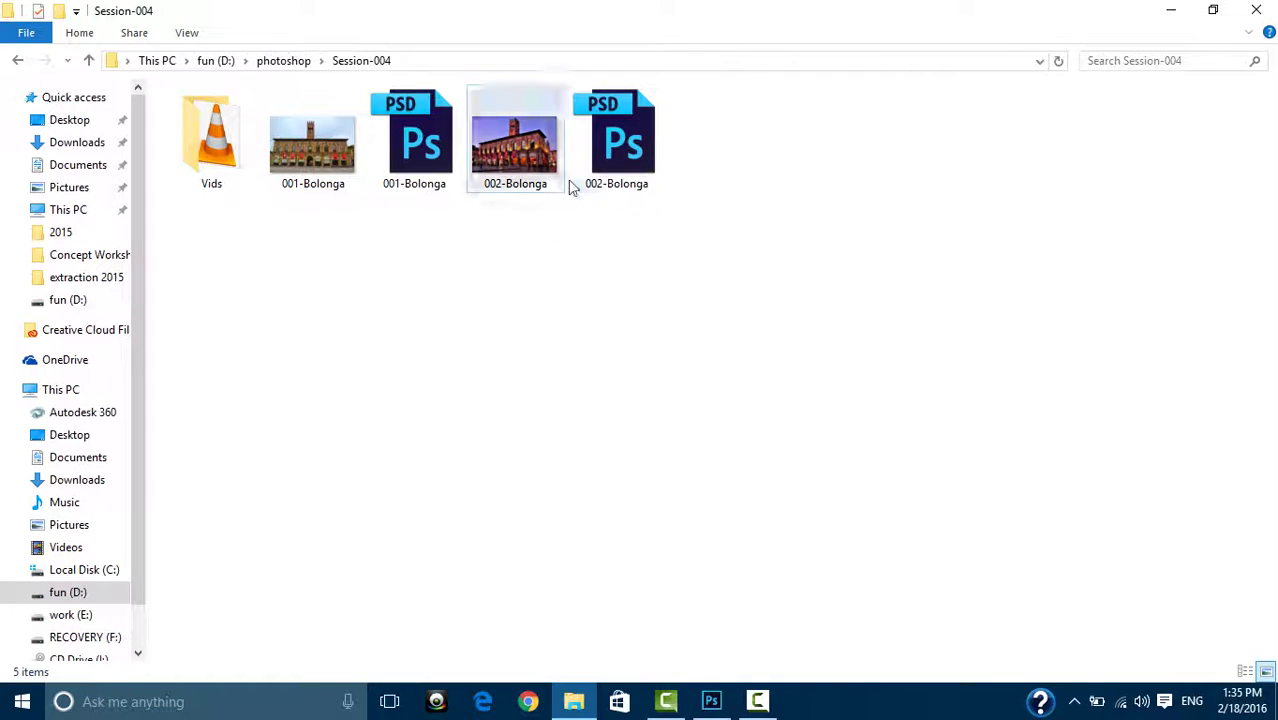
double_click(615, 140)
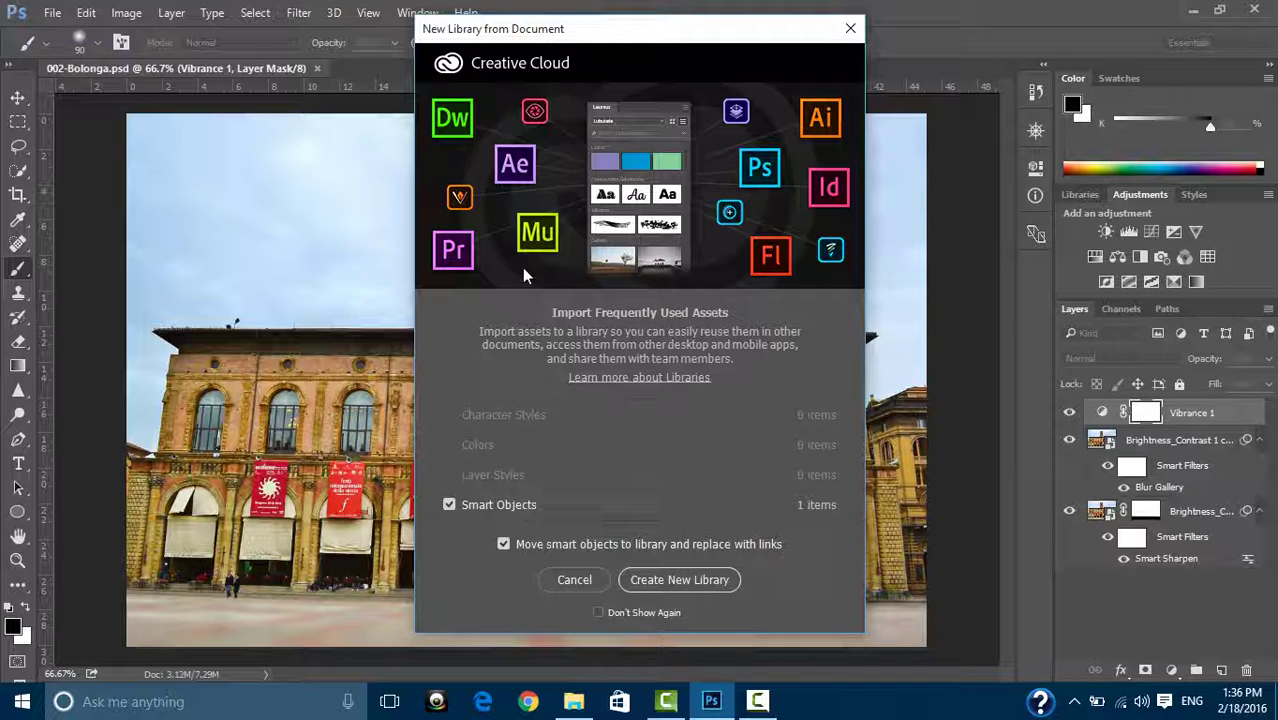
- Dismiss the New Library offer and toggle the two Brightness_Contrast layers' visibility to check them
click(850, 28)
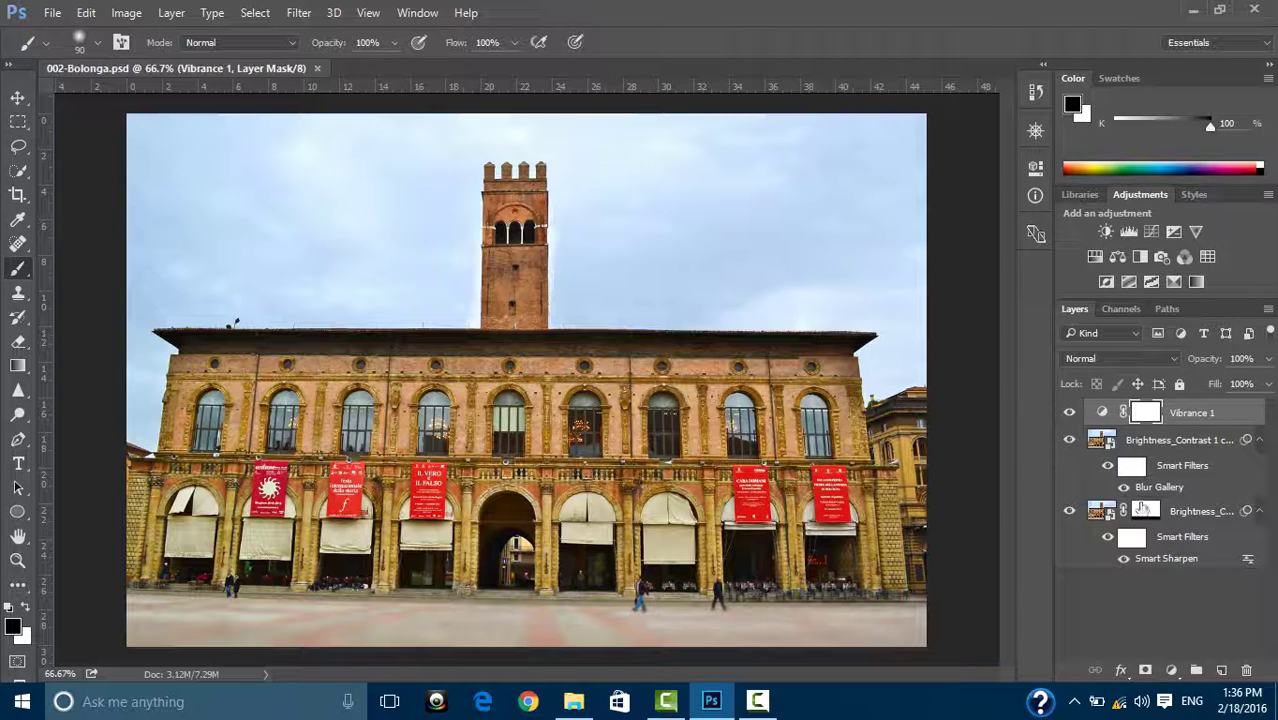
click(1102, 442)
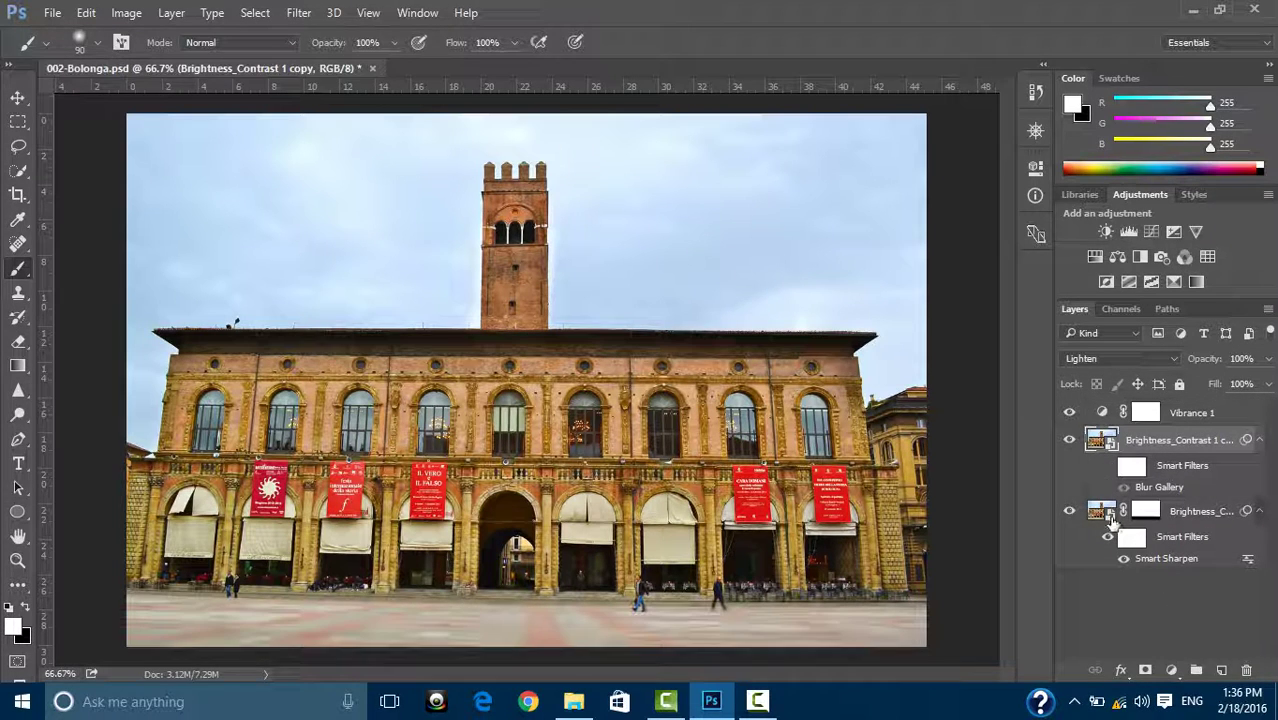
click(1102, 511)
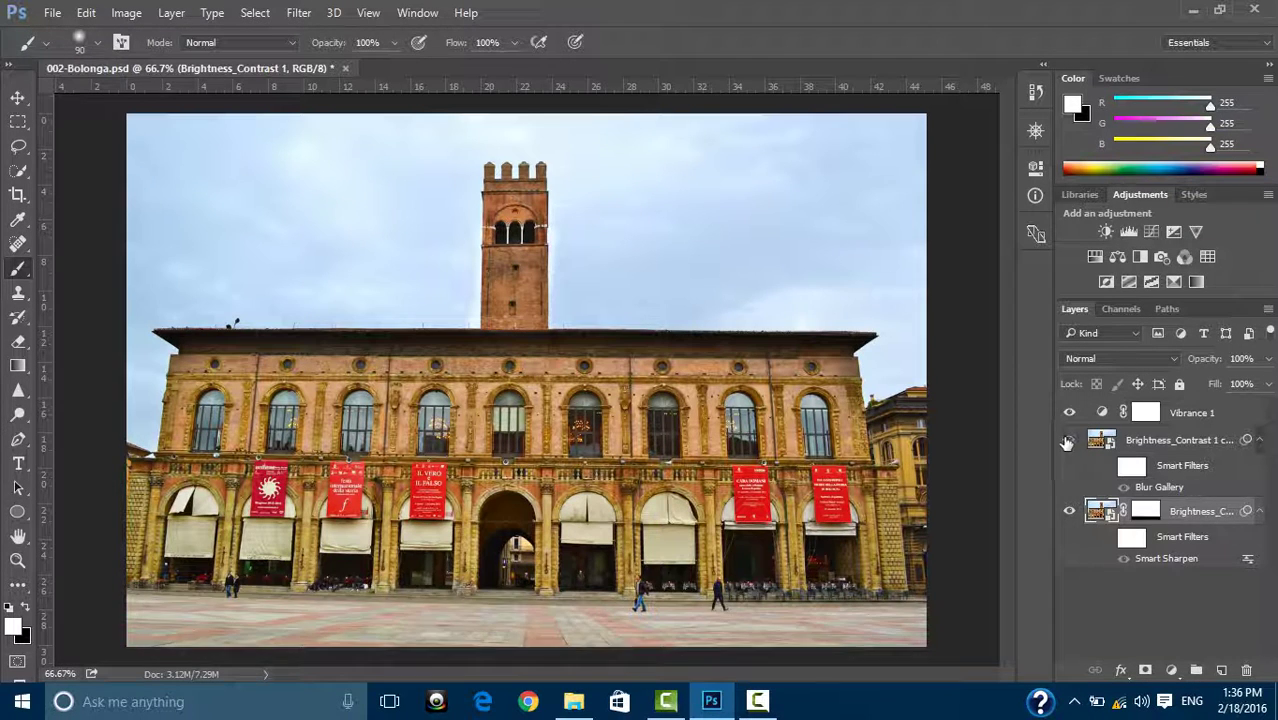
click(1069, 440)
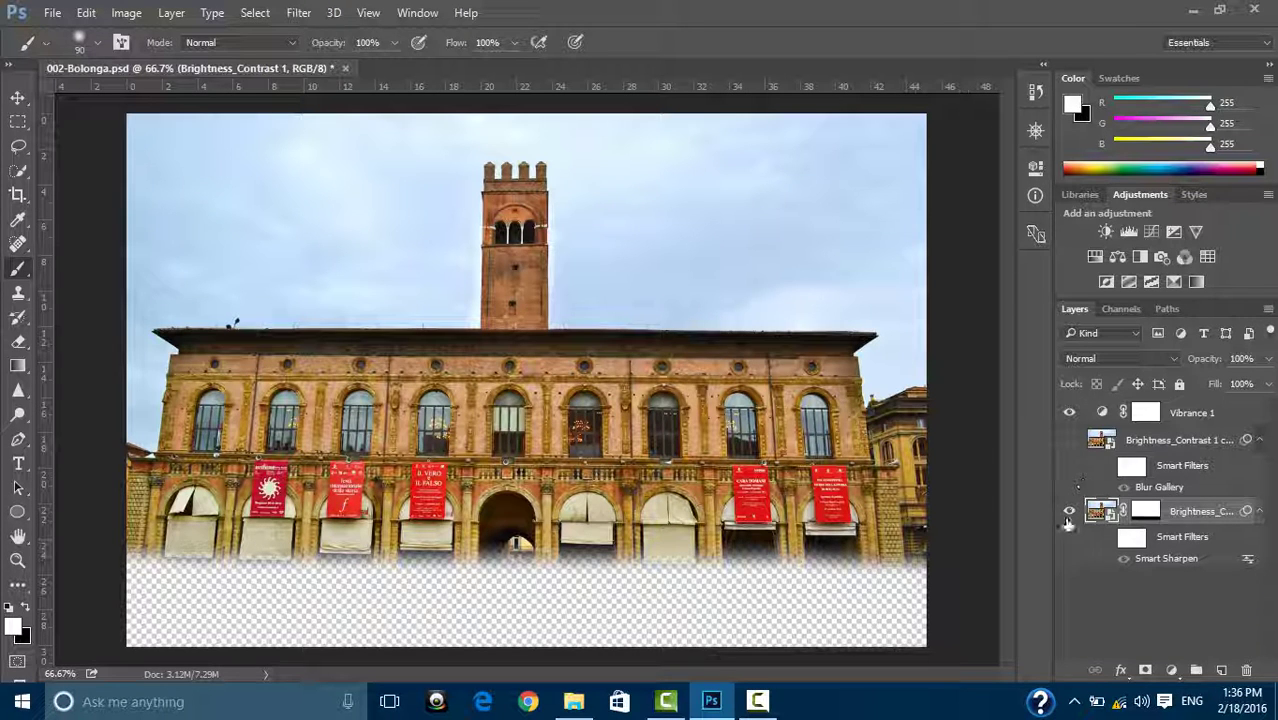
click(1069, 511)
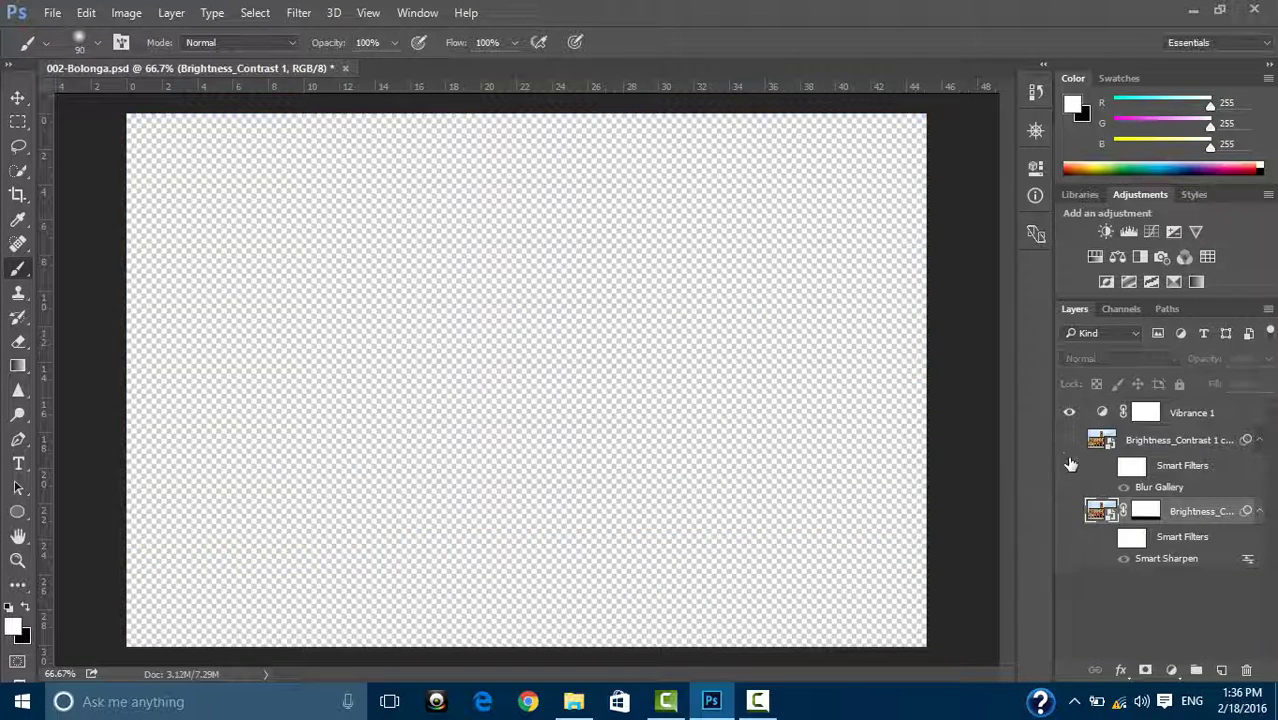
click(1069, 440)
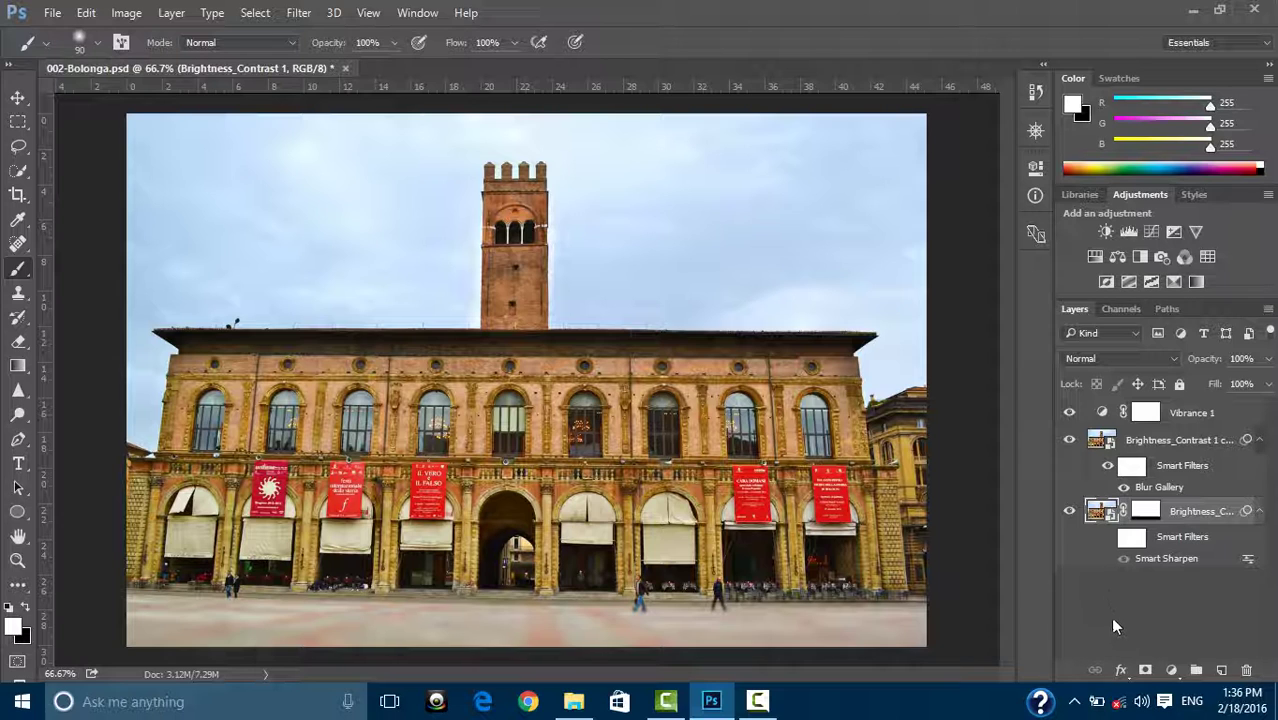
- Re-enable the Smart Sharpen filter on the lower Brightness_Contrast 1 layer
click(1107, 537)
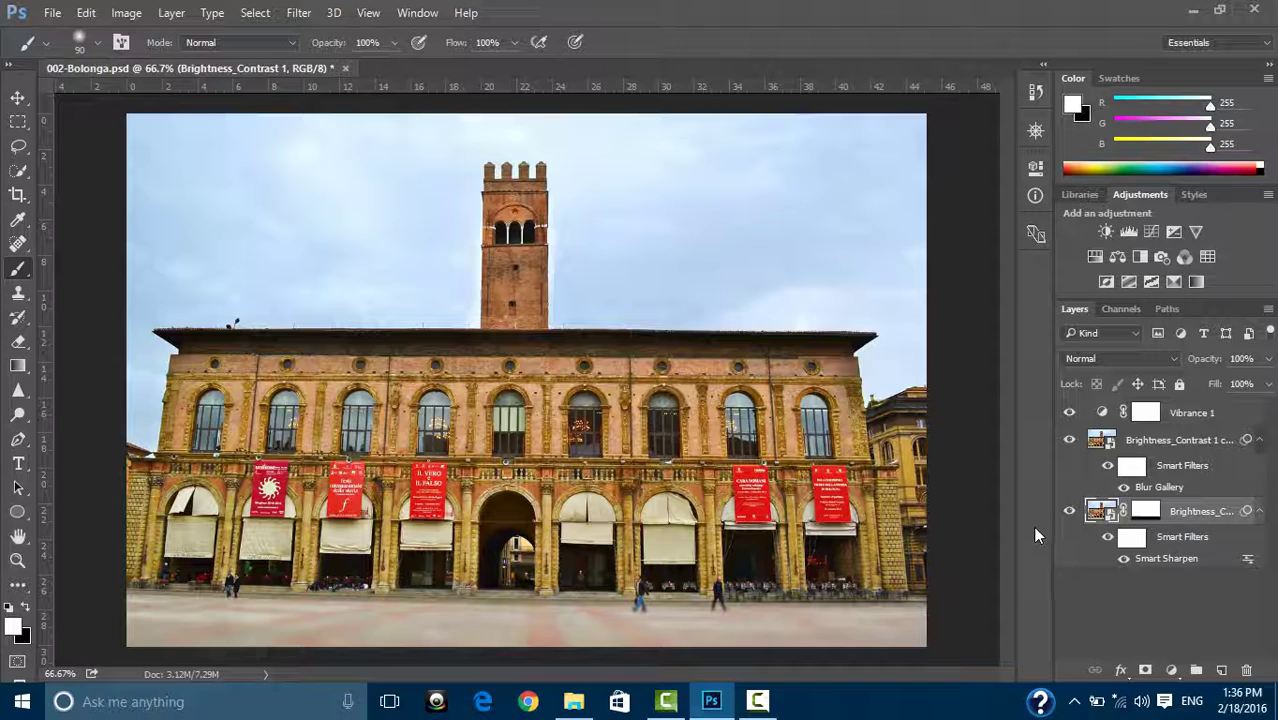
mouse_move(757, 701)
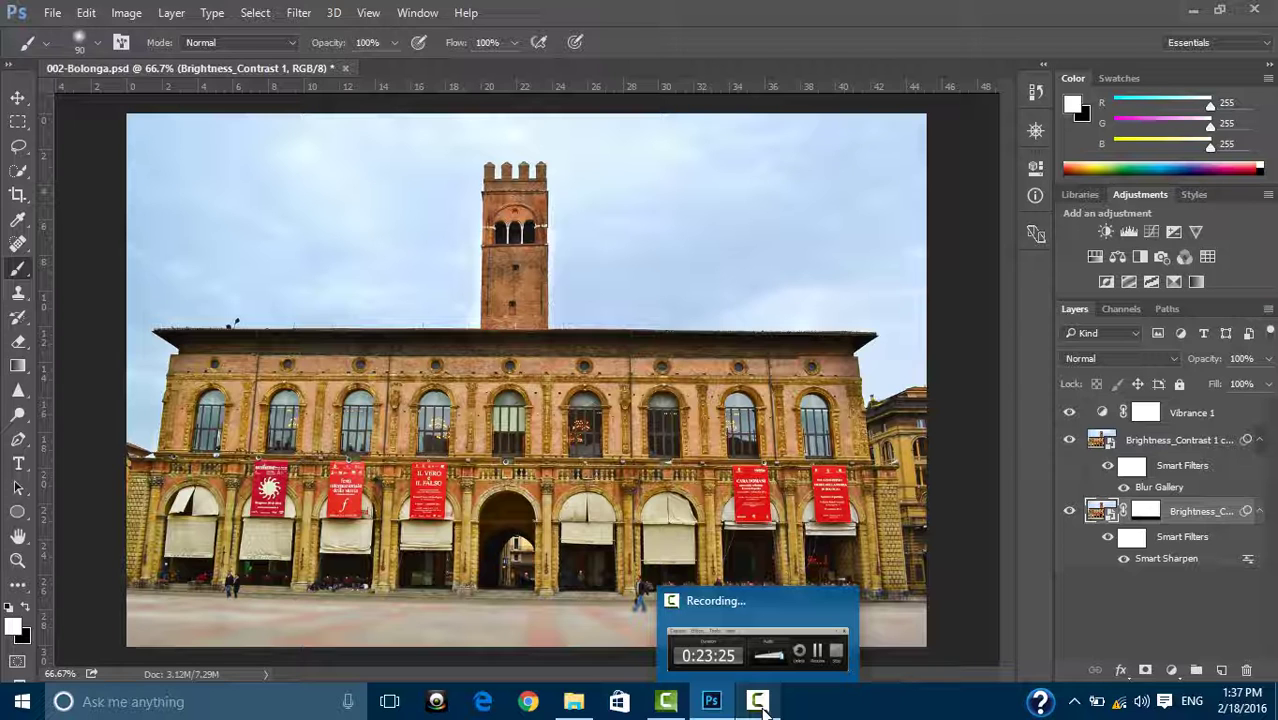
click(760, 703)
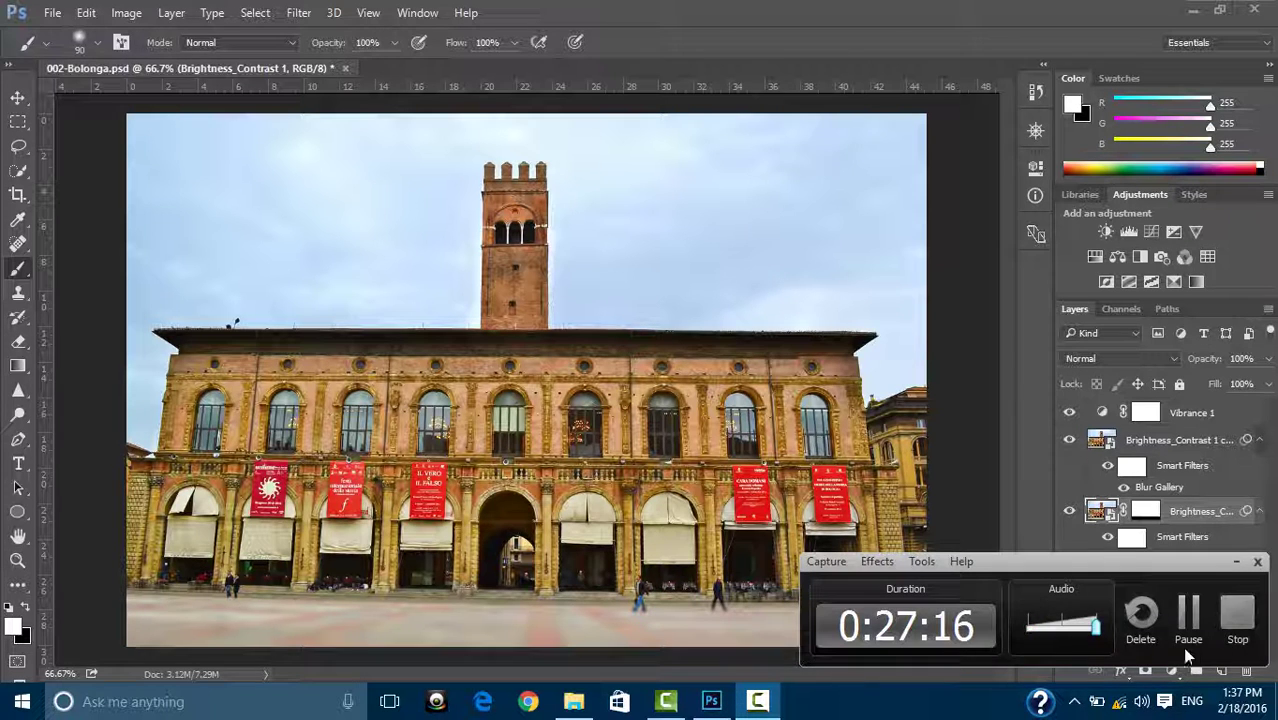